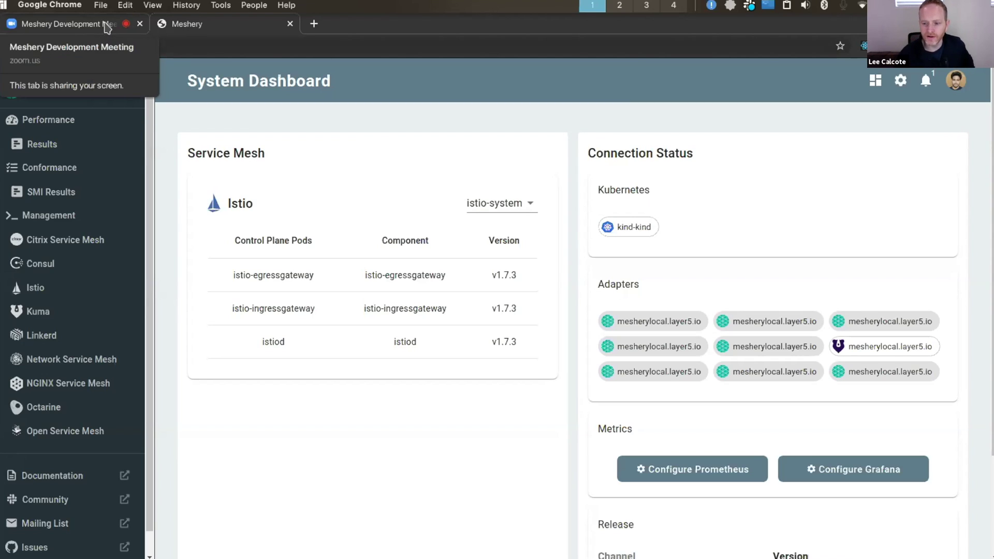
Open the Kuma management page and try to deploy the Kuma service mesh to the default namespace
key("XF86AudioLowerVolume")
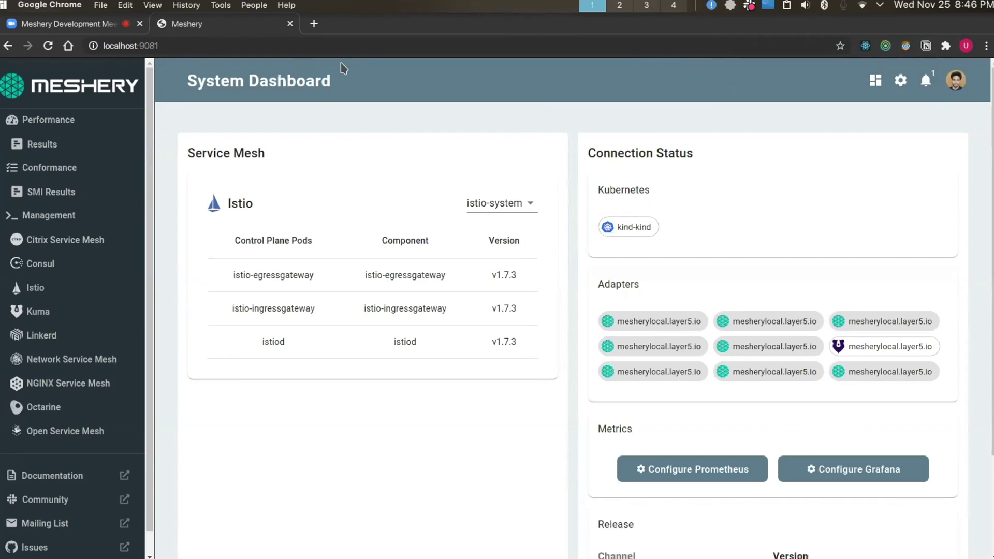
left_click(32, 313)
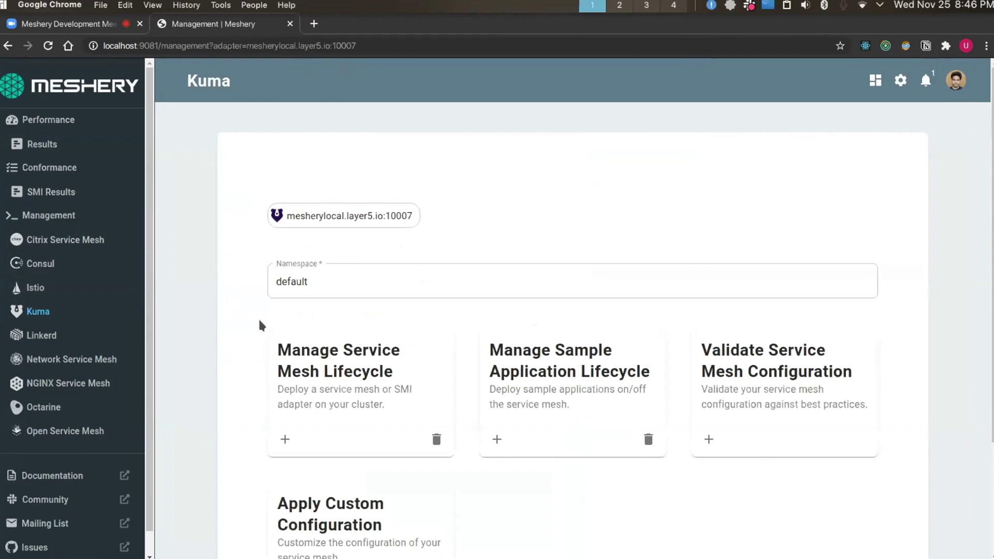
left_click(283, 441)
left_click(319, 446)
Switch to Konsole and start the Meshery server on port 9081 from the meshery-remote-component session, reusing the earlier cd cmd command
mouse_move(992, 207)
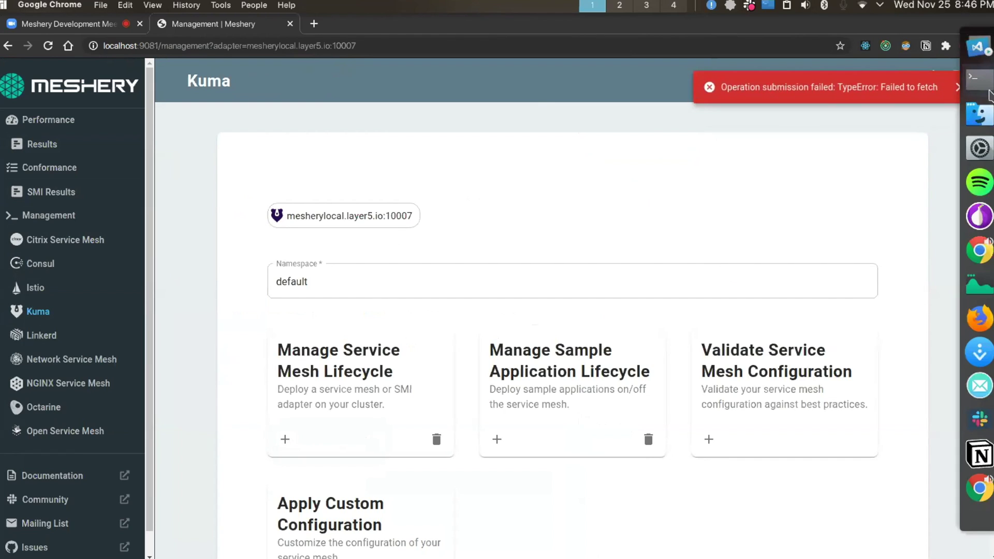
left_click(989, 91)
key("shift+Left")
key("shift+Left")
key("ctrl+l")
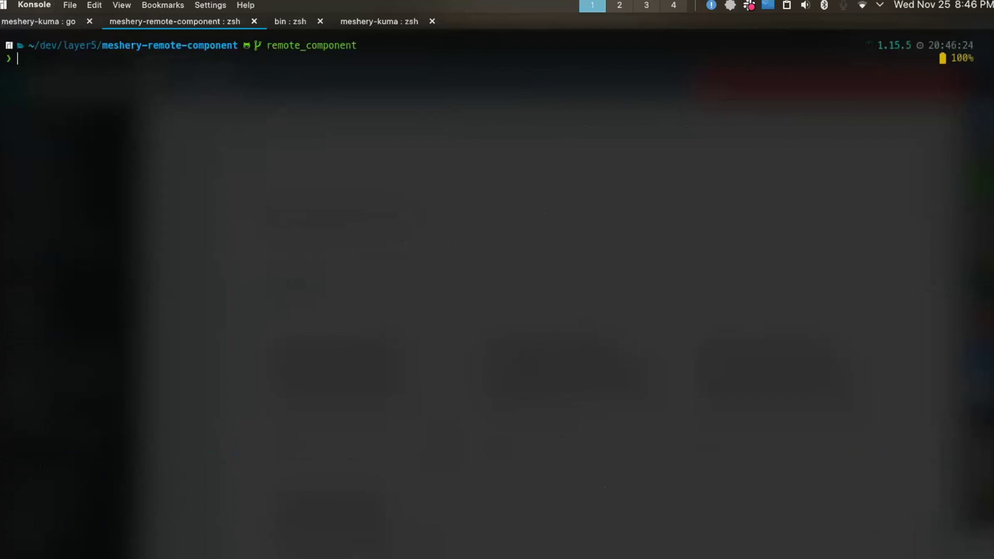
type("cd c")
key("Right")
key("Return")
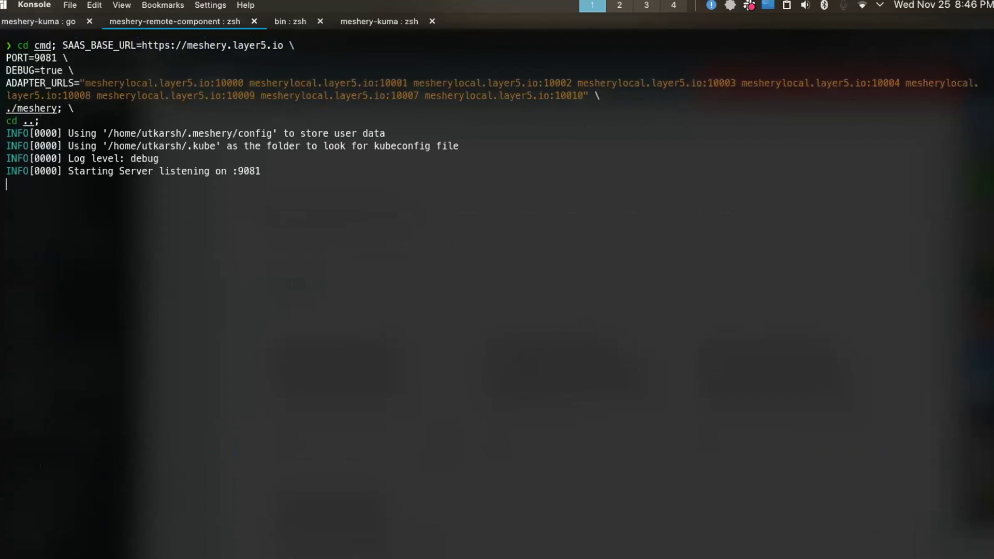
Return to Chrome, reload the Kuma page and deploy the Kuma service mesh to the default namespace, checking the notifications for its outcome
key("alt+Tab")
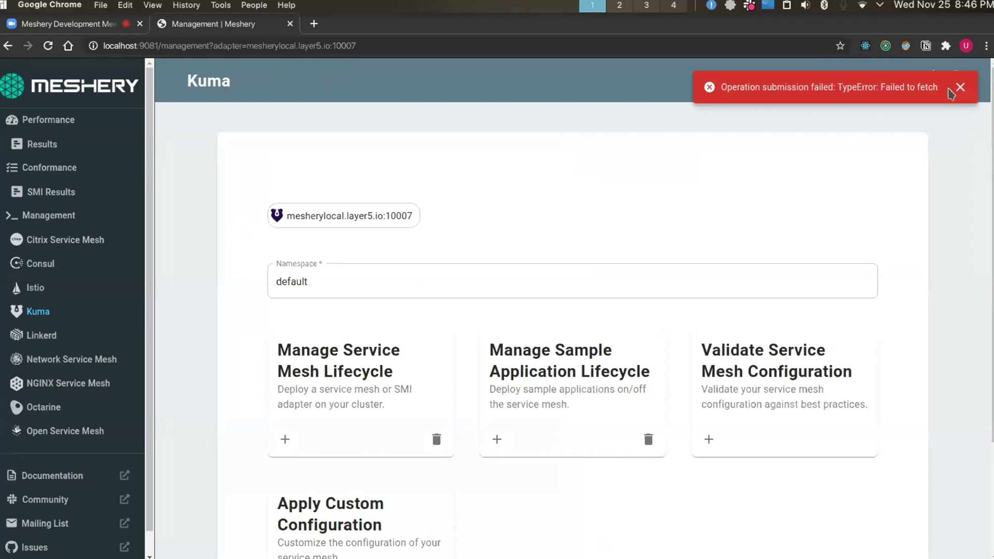
left_click(961, 88)
key("super+r")
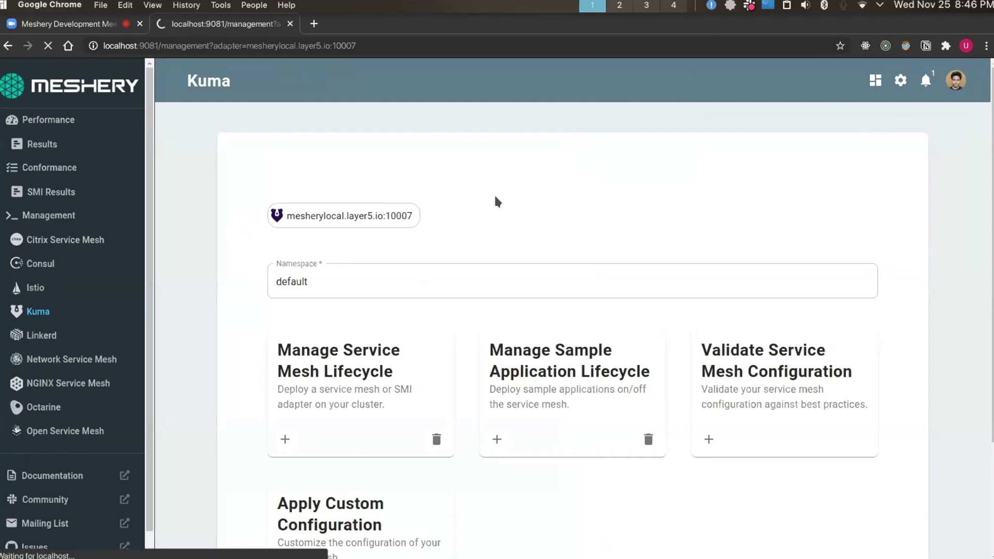
left_click(284, 440)
left_click(343, 437)
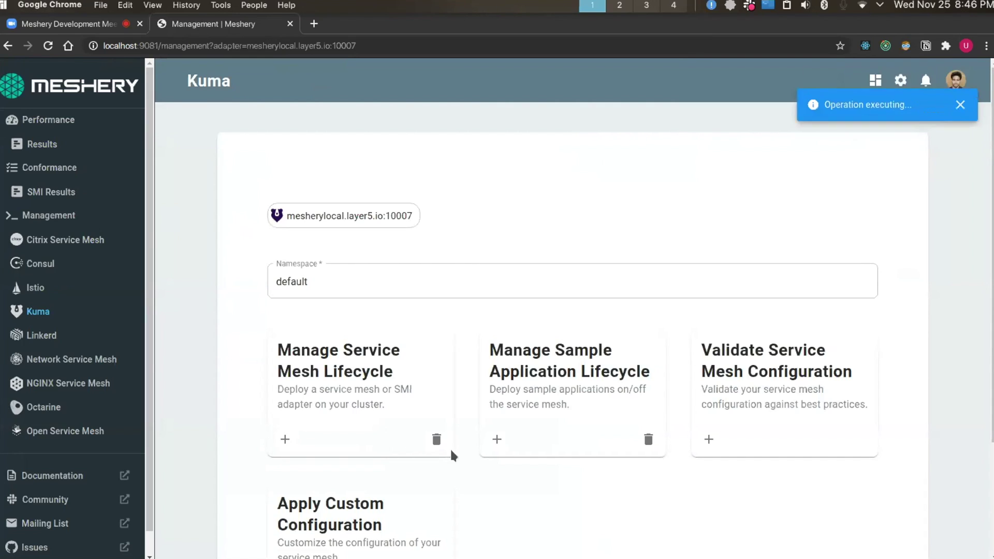
left_click(960, 89)
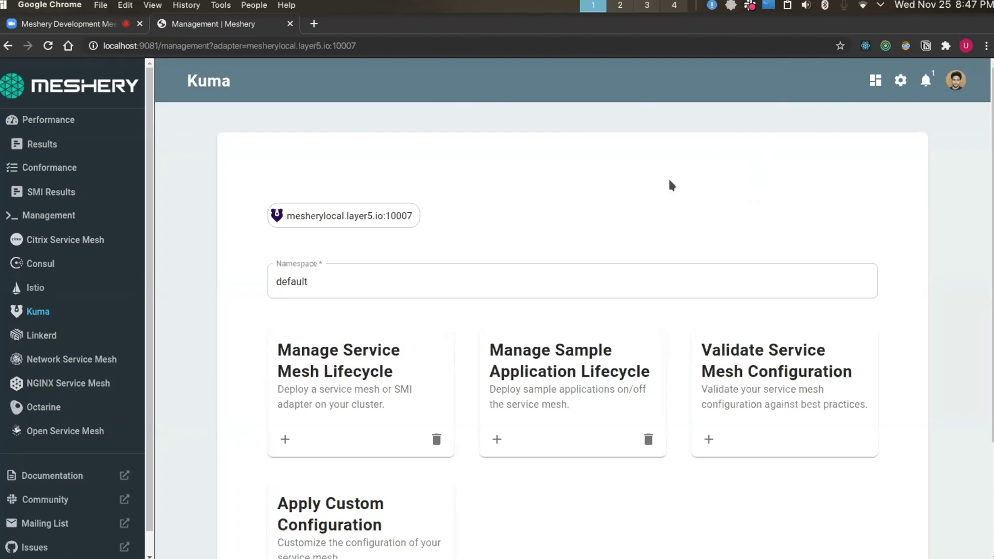
left_click(927, 84)
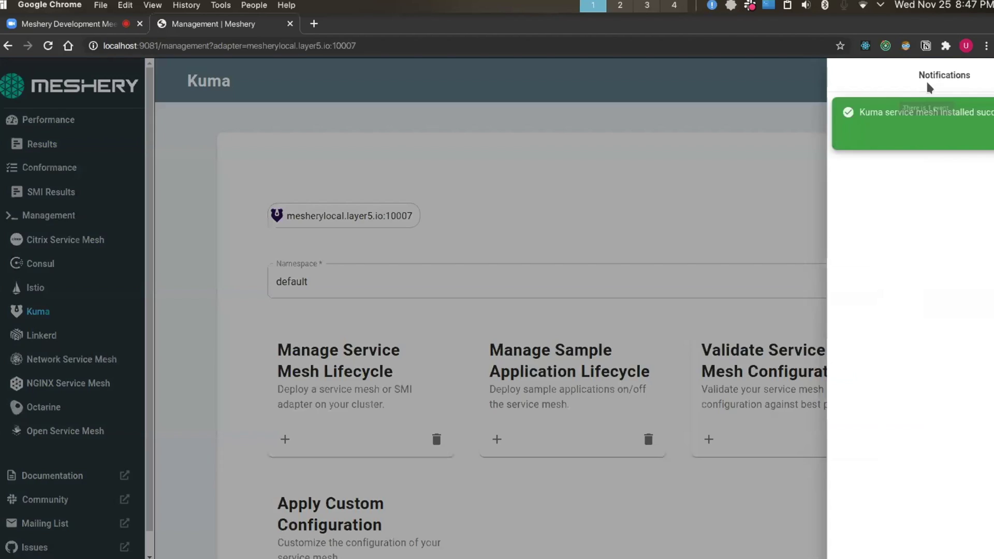
left_click(741, 133)
Switch to Konsole, list all cluster resources with kgaa in the meshery-kuma shell and examine the kuma-control-plane pod's entry
key("super+Tab")
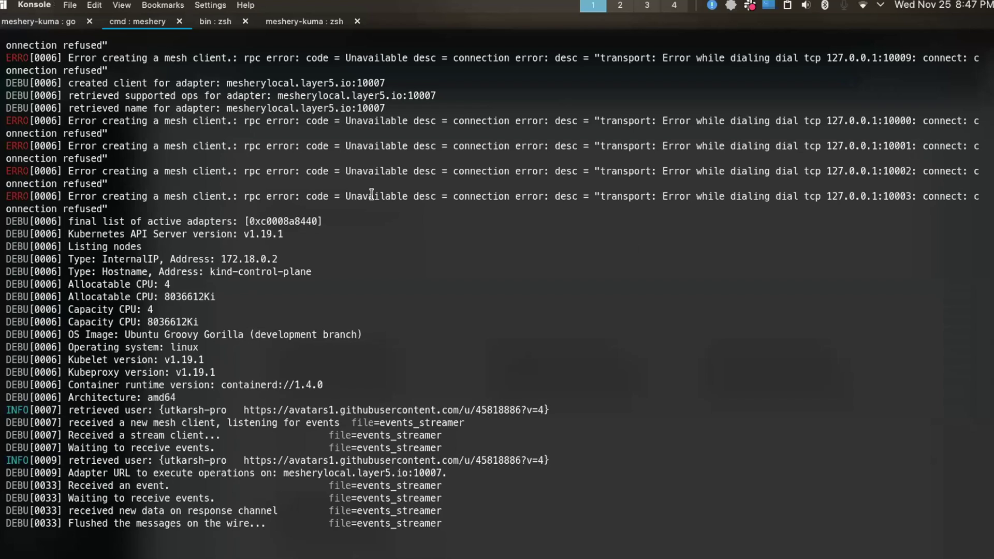
left_click(306, 23)
key("Up")
key("Return")
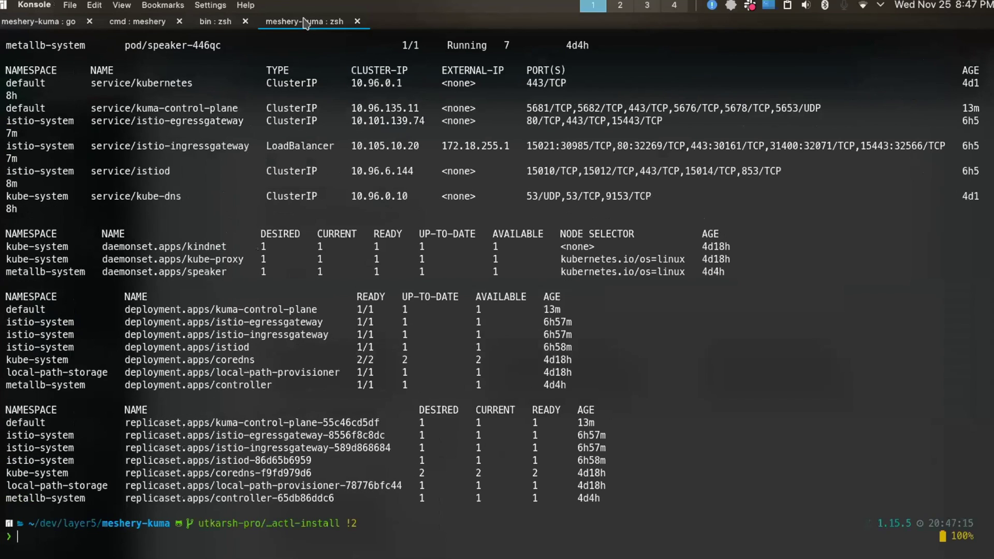
scroll(354, 174, "up", 6)
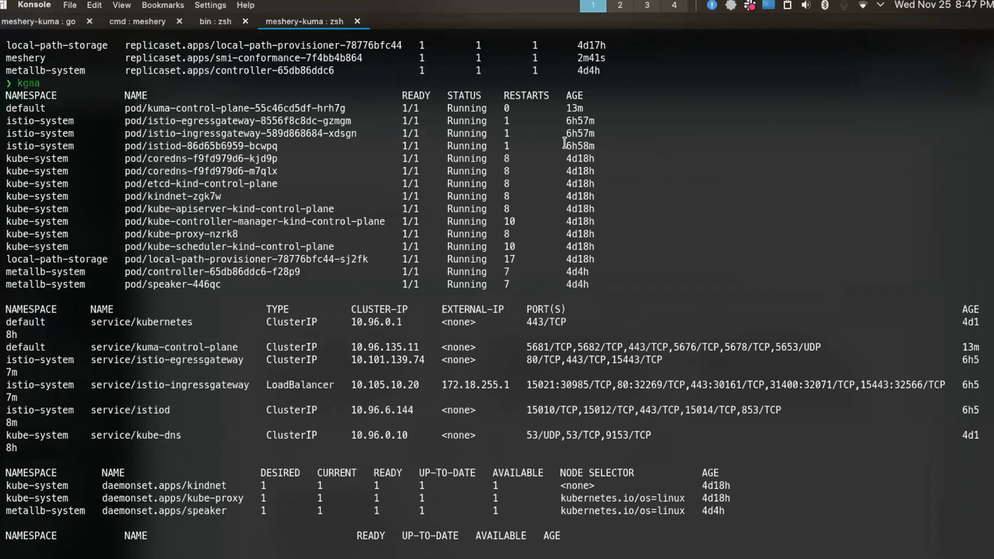
left_click_drag(589, 108, 111, 108)
left_click(111, 108)
scroll(180, 165, "down", 6)
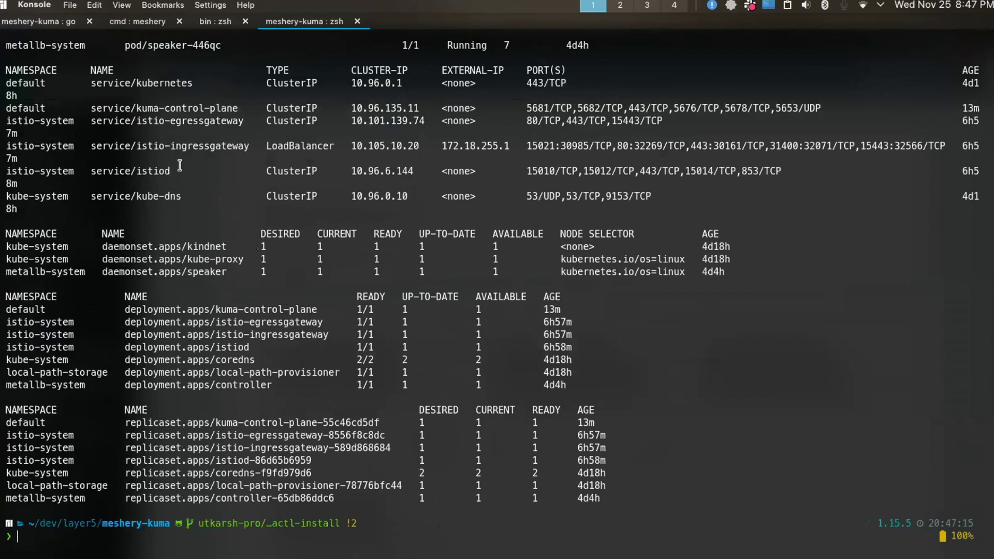
Switch back to Chrome and remove the Kuma service mesh from the default namespace
key("alt+Tab")
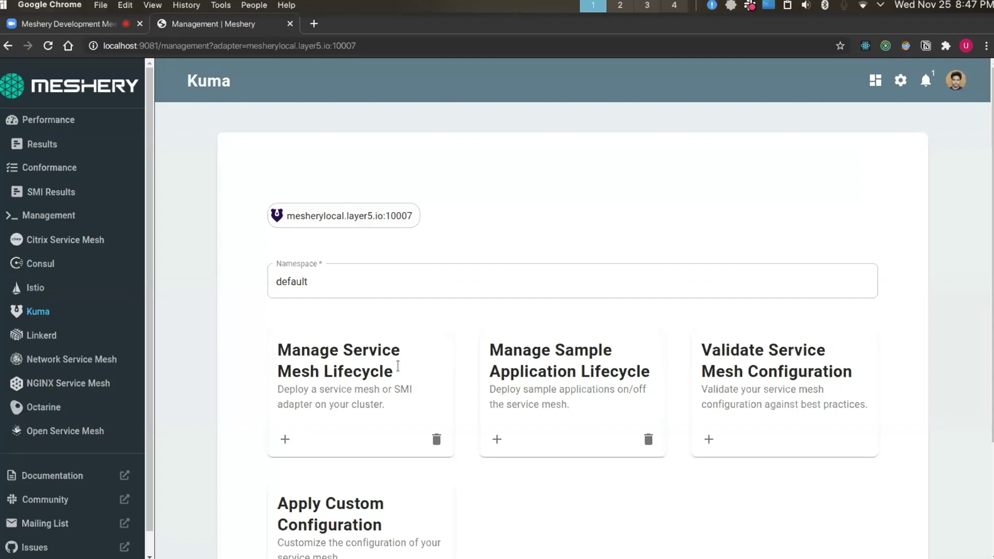
left_click(450, 441)
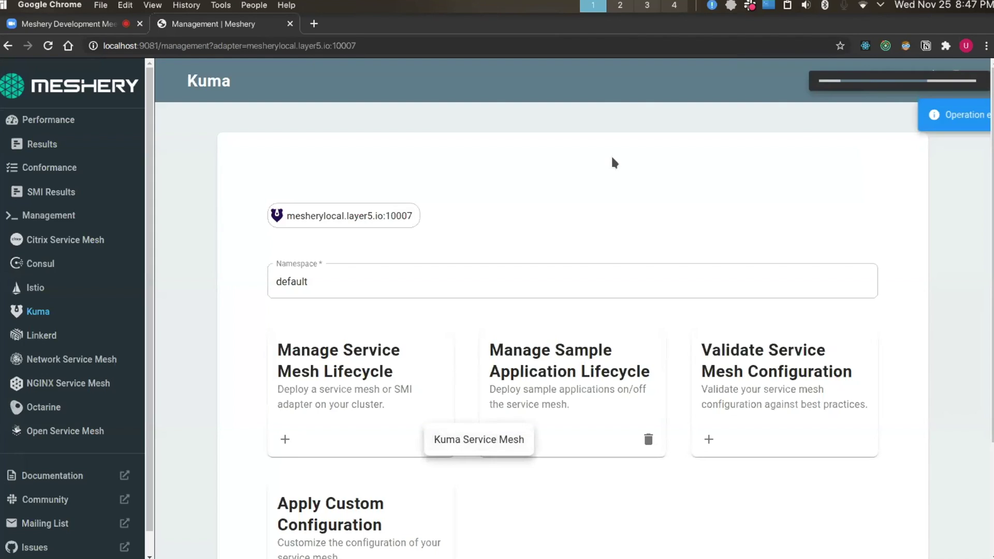
left_click(961, 105)
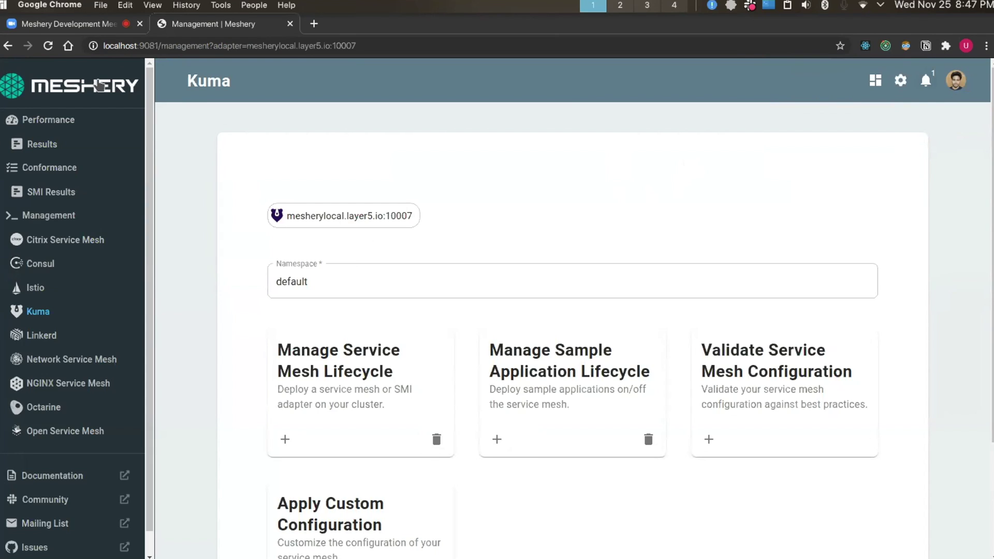
Open the Meshery system dashboard at localhost:9081 in a new browser tab and compare it with the Kuma management page
key("super+t")
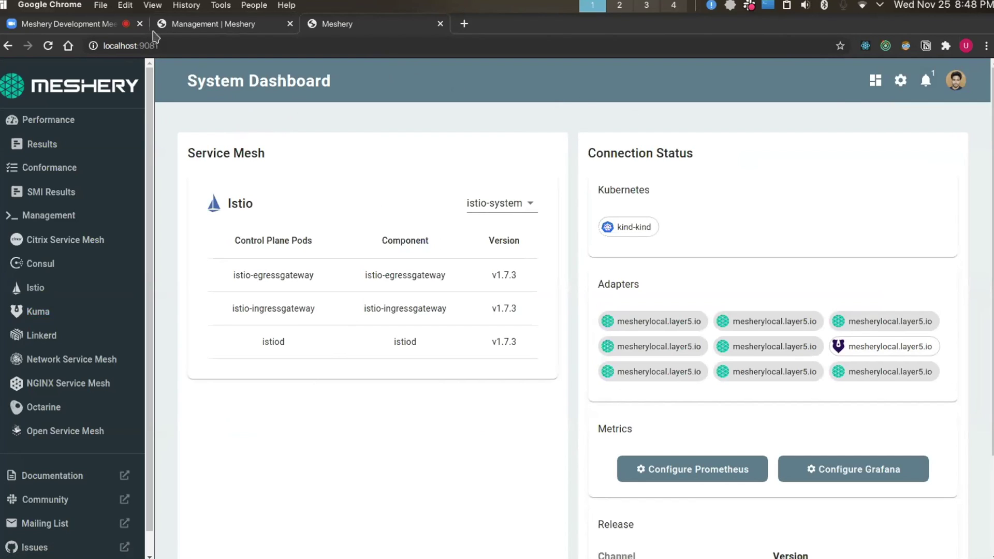
left_click(218, 25)
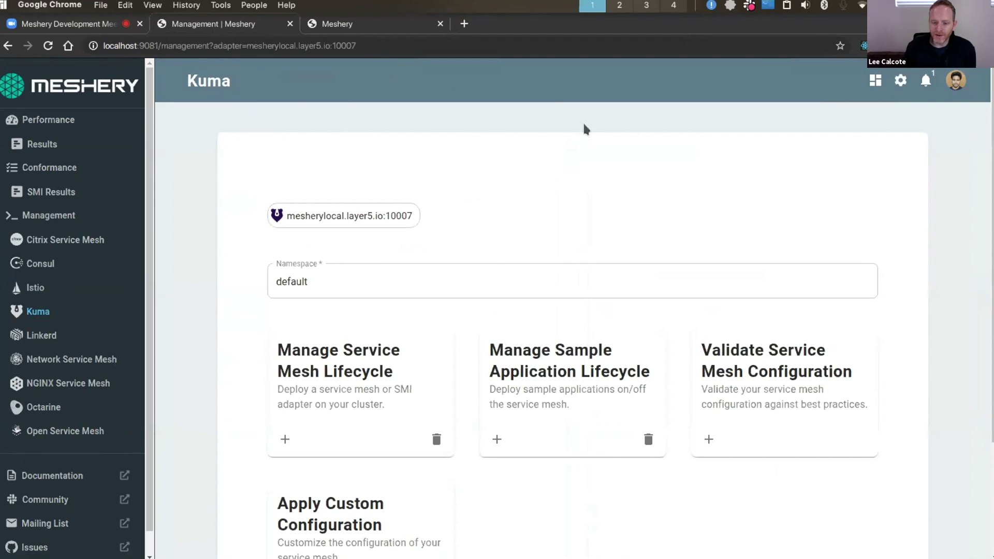
left_click(394, 32)
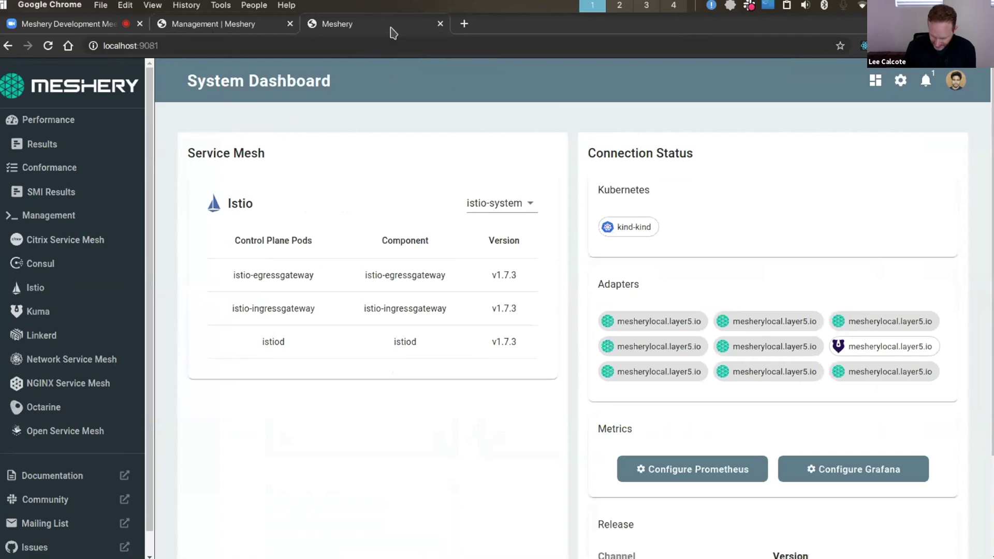
Check the Kuma page's notifications, and list all cluster resources in Konsole with kgaa to verify the Kuma removal
left_click(243, 29)
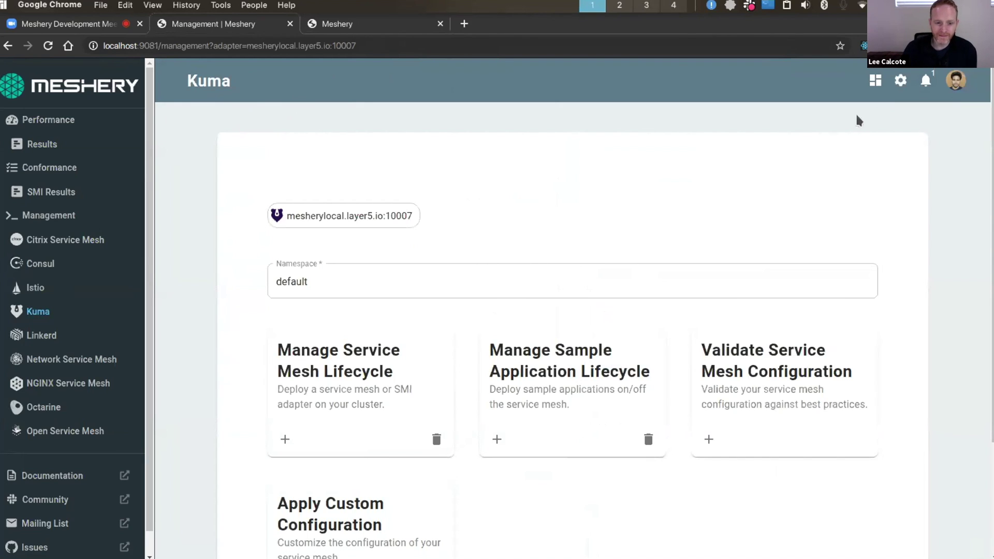
left_click(924, 88)
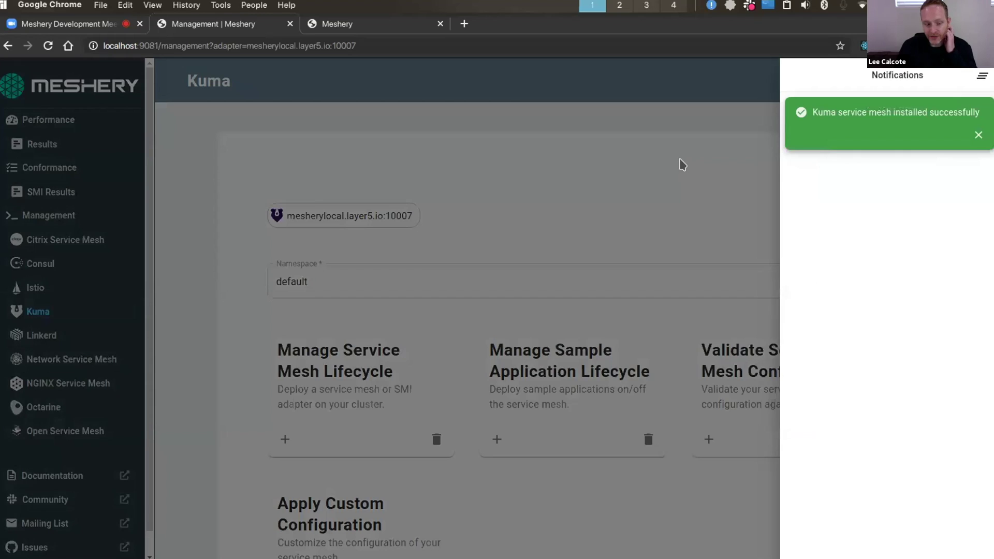
key("alt+Tab")
type("kgaa")
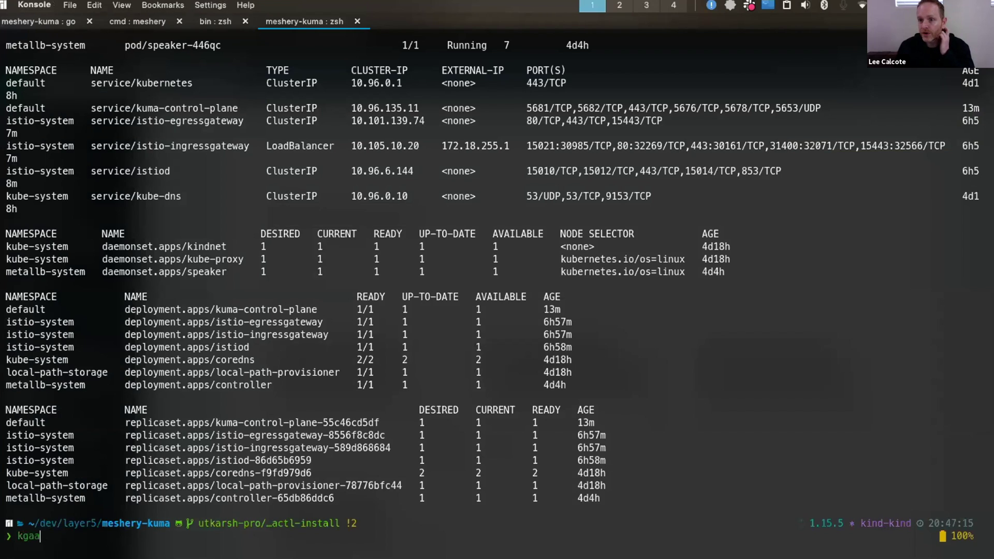
key("Return")
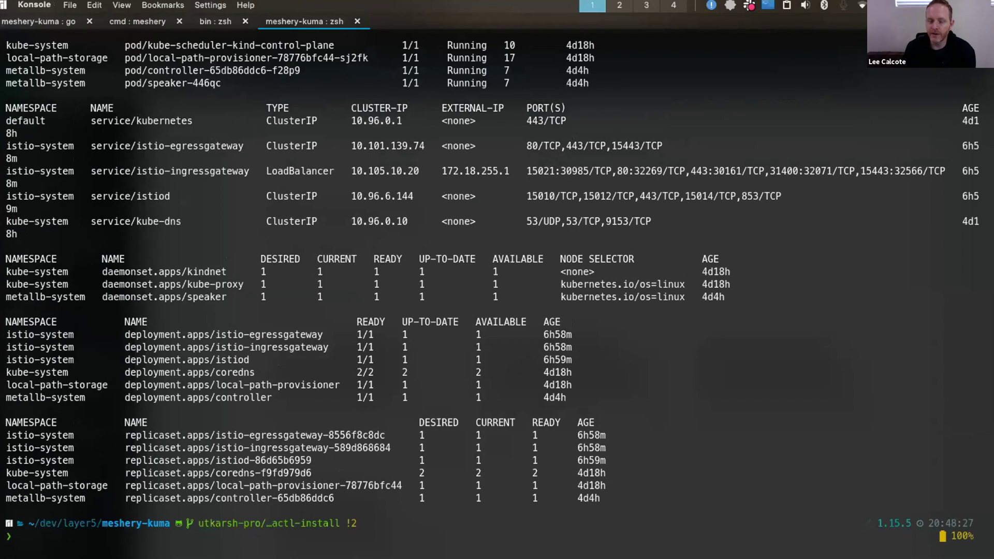
scroll(400, 397, "up", 6)
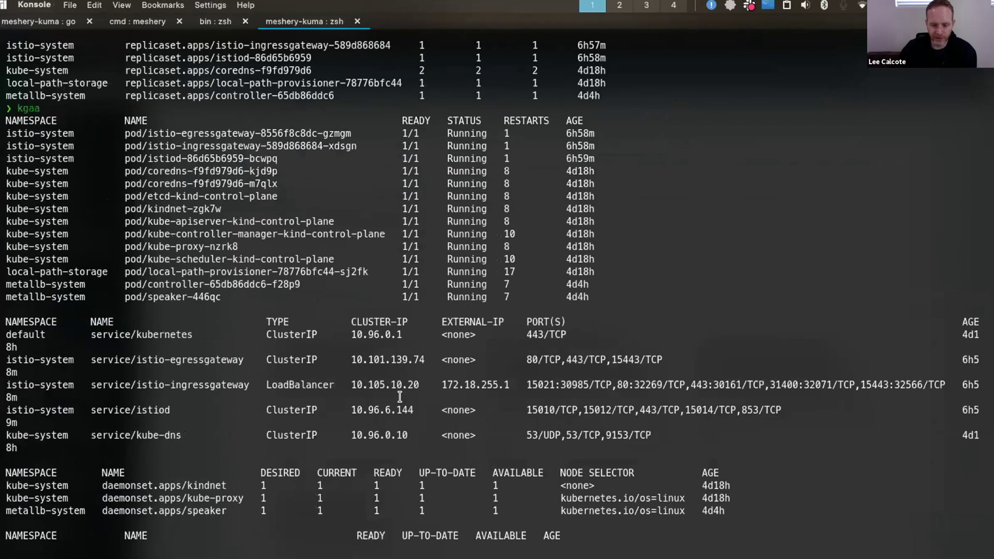
scroll(400, 396, "down", 6)
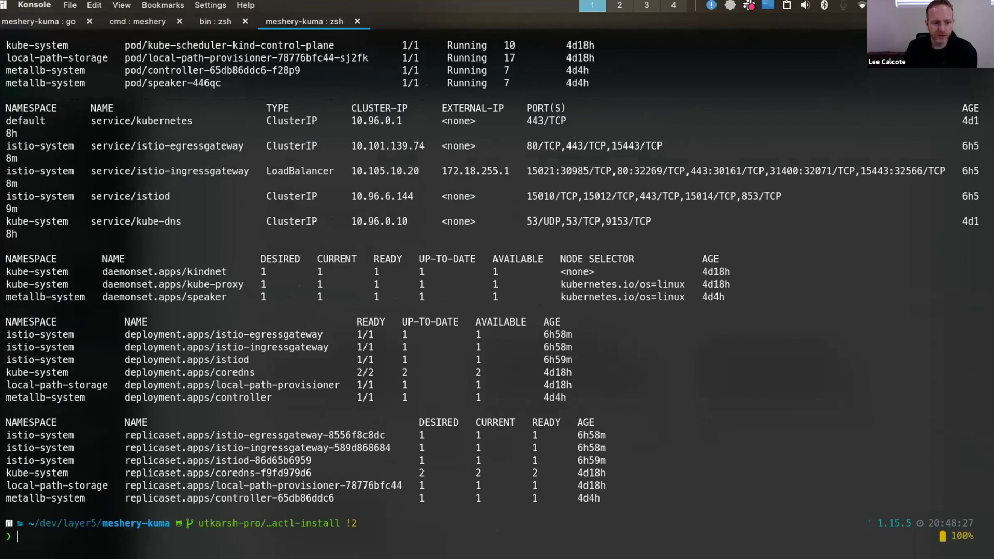
Examine the Kuma adapter's log output in Konsole's running meshery-kuma go session, and return to the Kuma page in Chrome
key("alt+Tab")
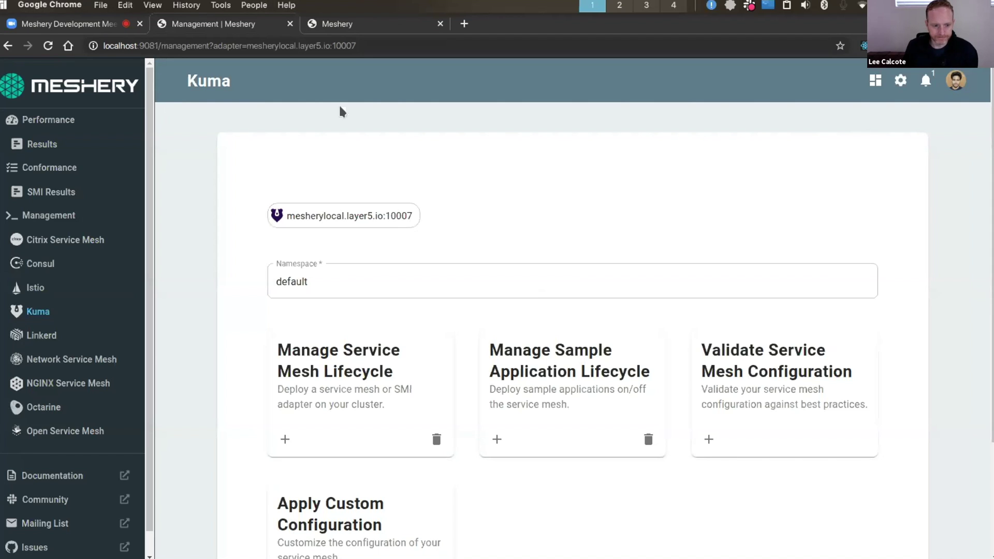
key("alt+Tab")
key("alt+Tab")
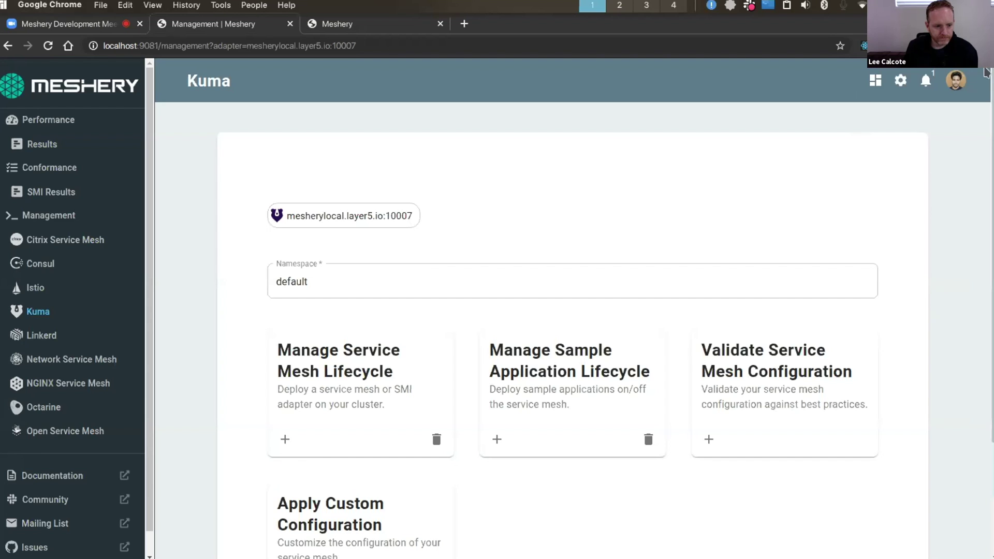
key("alt+Tab")
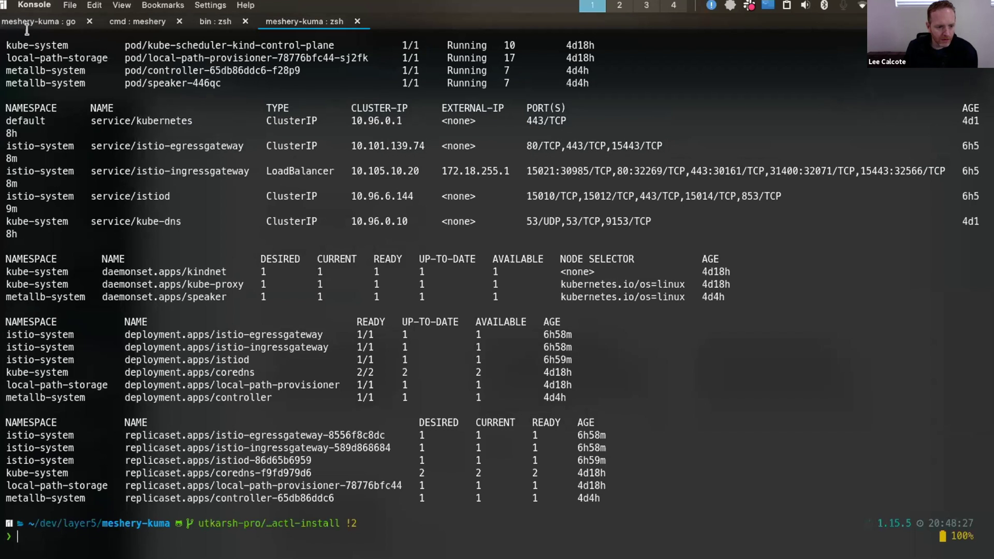
left_click(26, 28)
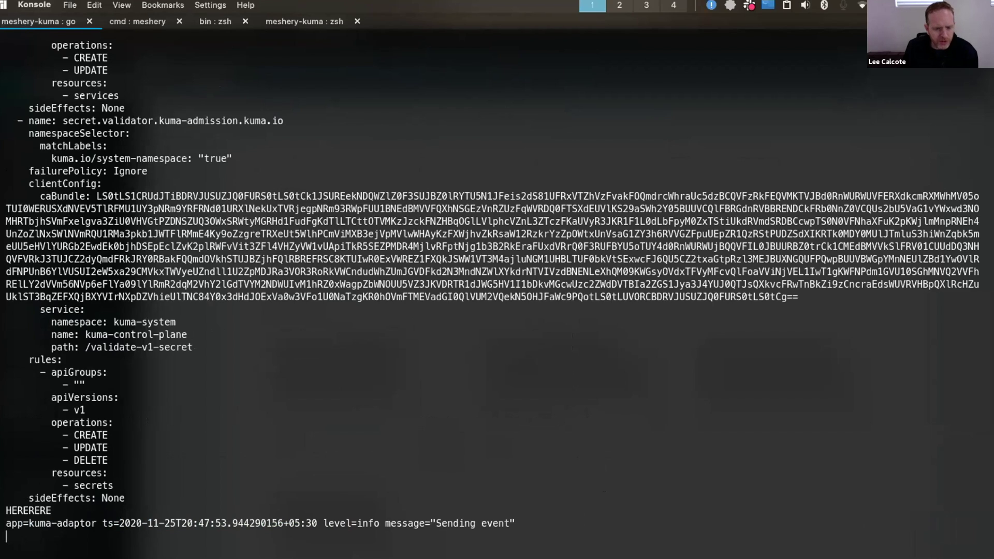
key("alt+Tab")
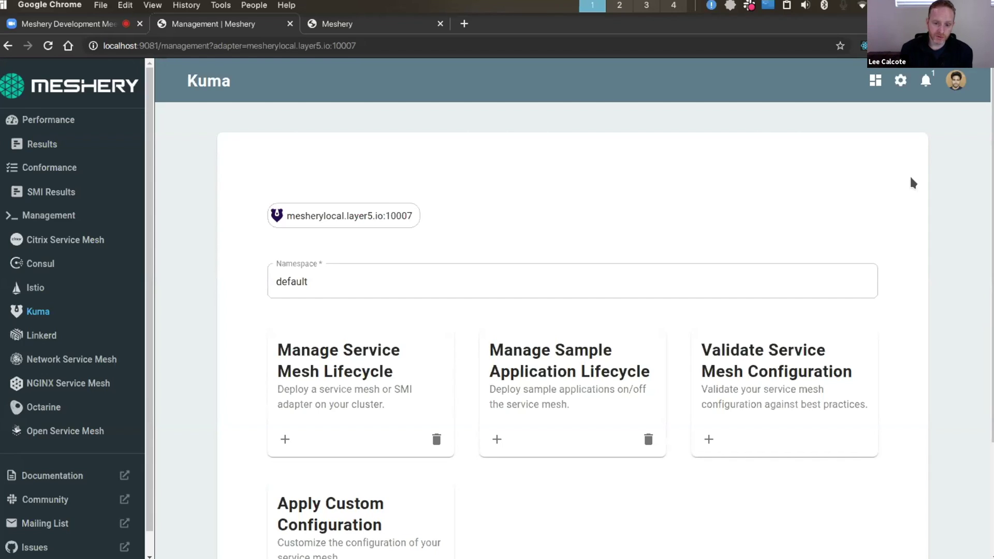
Switch to Konsole, clear the meshery-kuma shell session and list all cluster resources again with kgaa
mouse_move(990, 197)
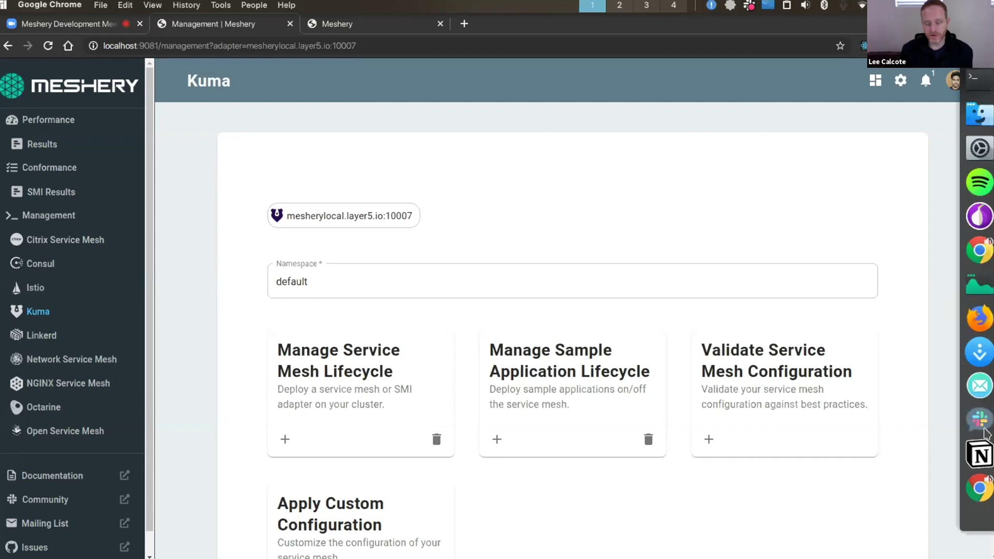
left_click(990, 83)
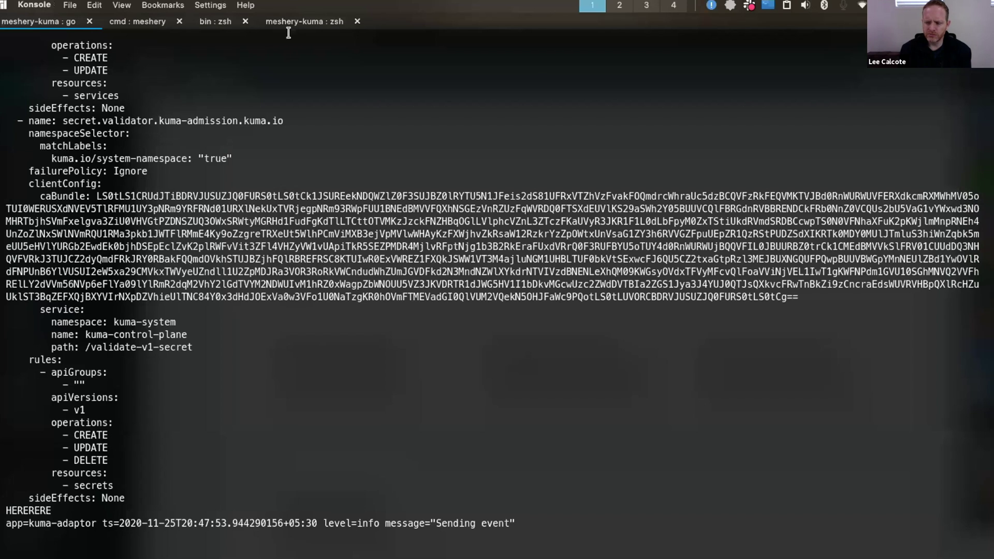
left_click(308, 23)
type("clear")
key("Return")
type("kgaa")
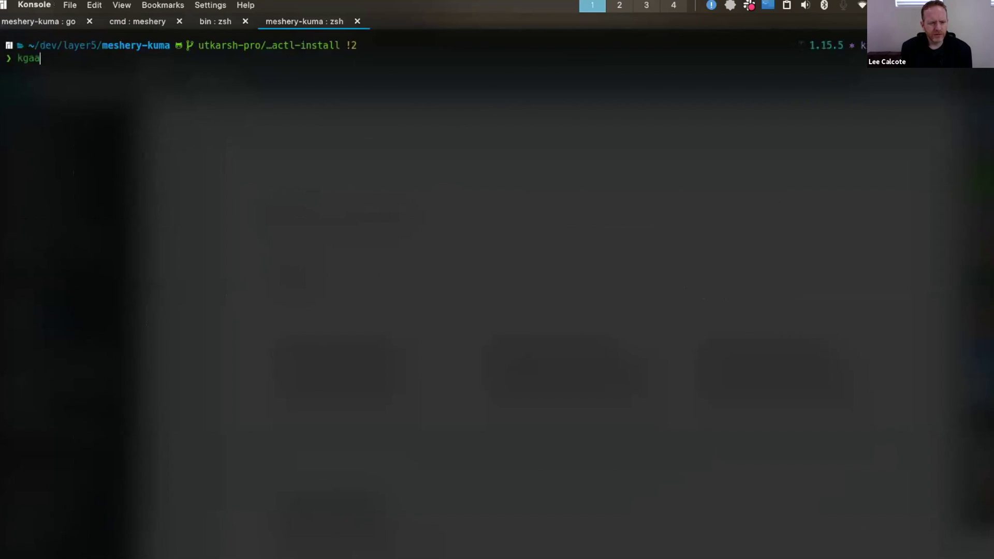
key("Return")
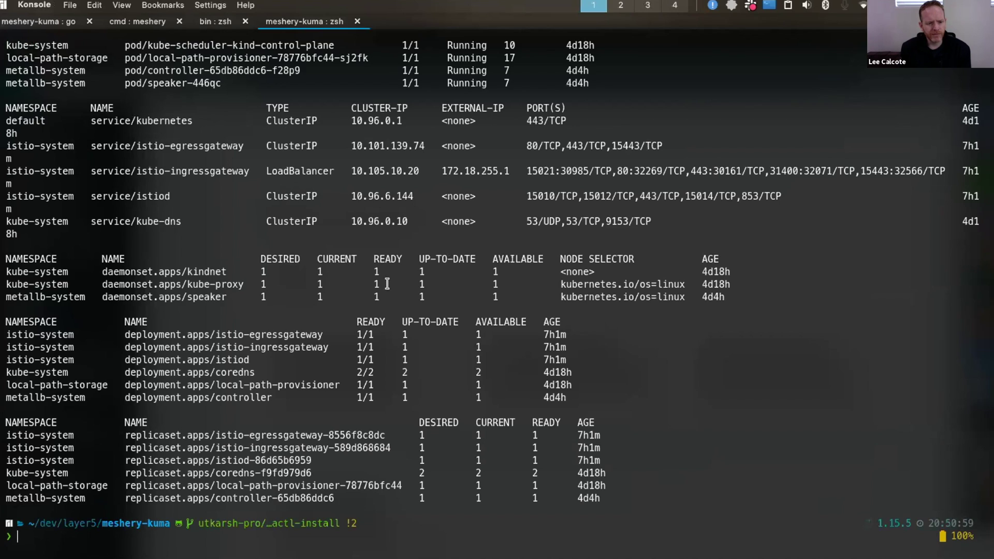
Review the kgaa resource listing, and examine the service mesh and release details on Meshery's System Dashboard in Chrome
scroll(388, 284, "up", 4)
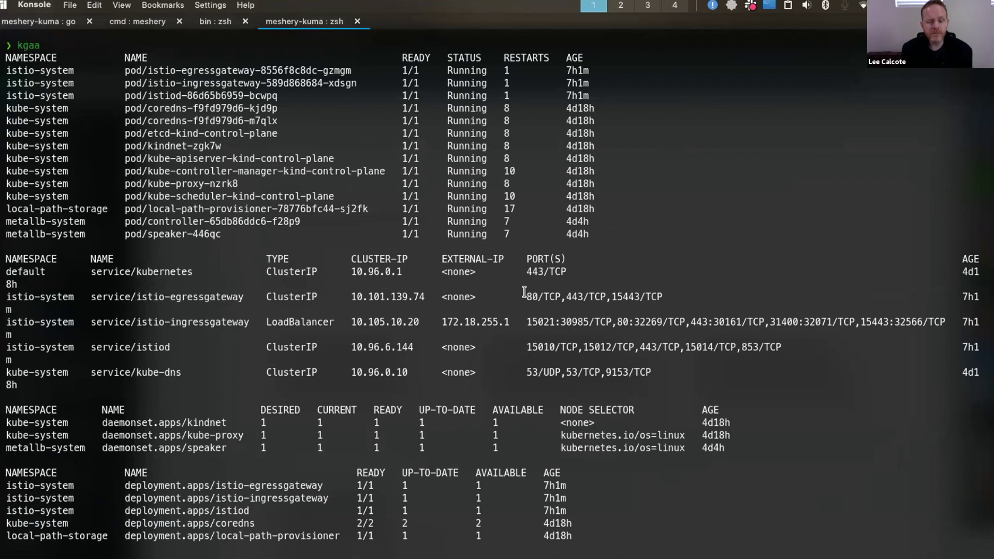
scroll(524, 291, "down", 4)
key("alt+Tab")
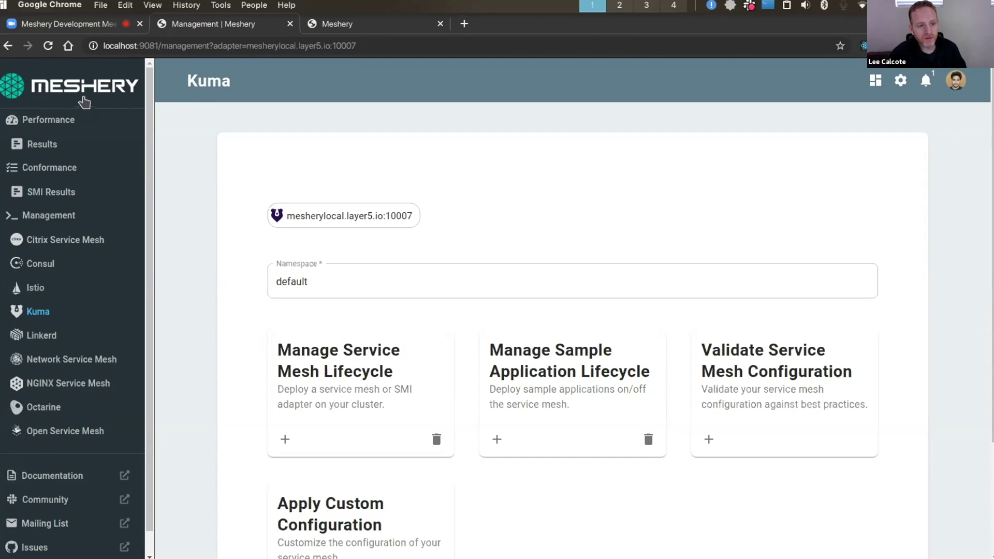
left_click(419, 26)
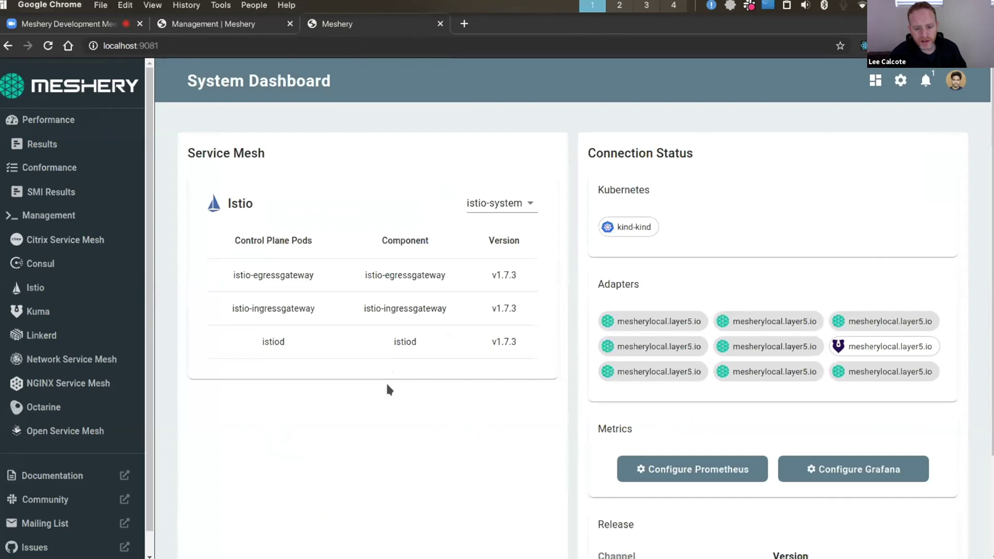
scroll(387, 385, "down", 3)
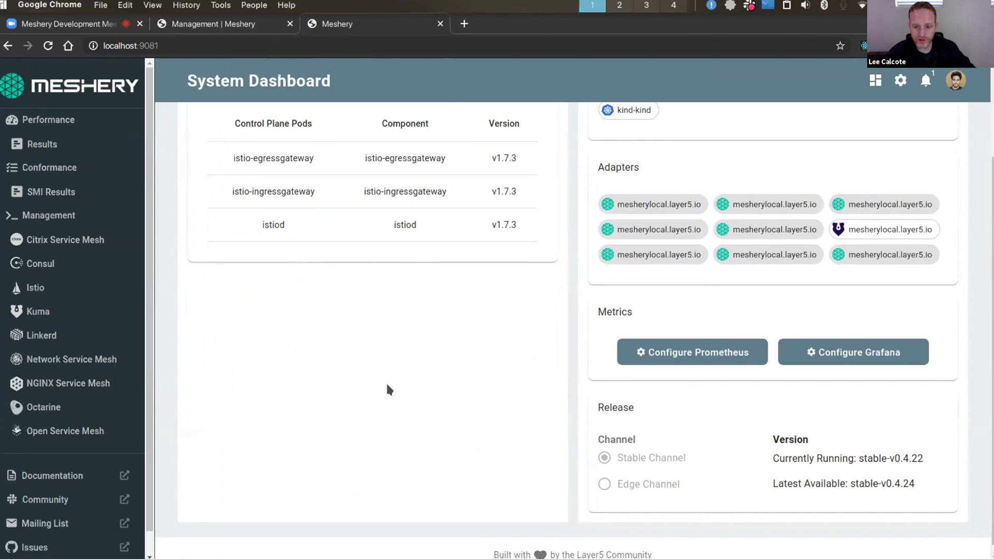
scroll(387, 384, "down", 1)
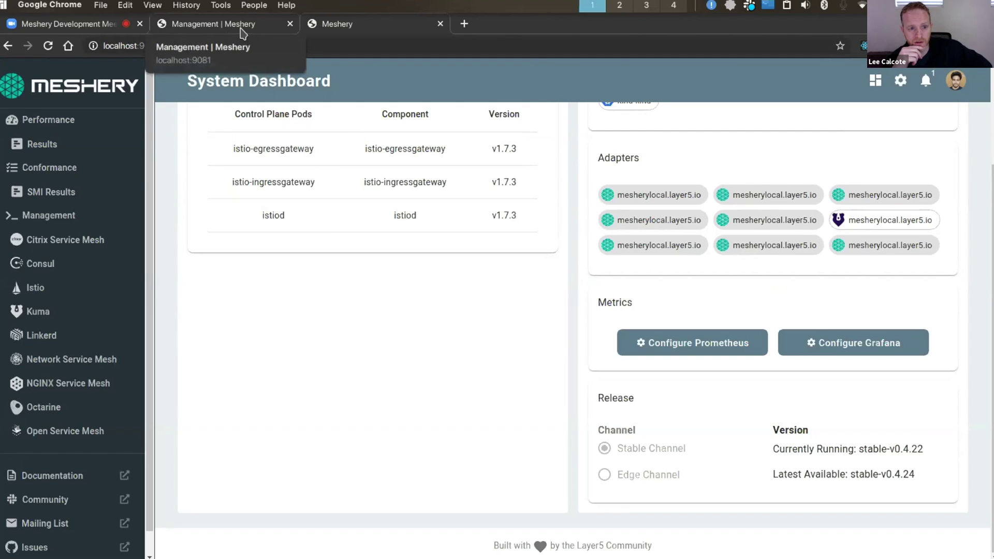
Return to the Kuma management page and run the SMI Conformance validation in the default namespace
left_click(243, 34)
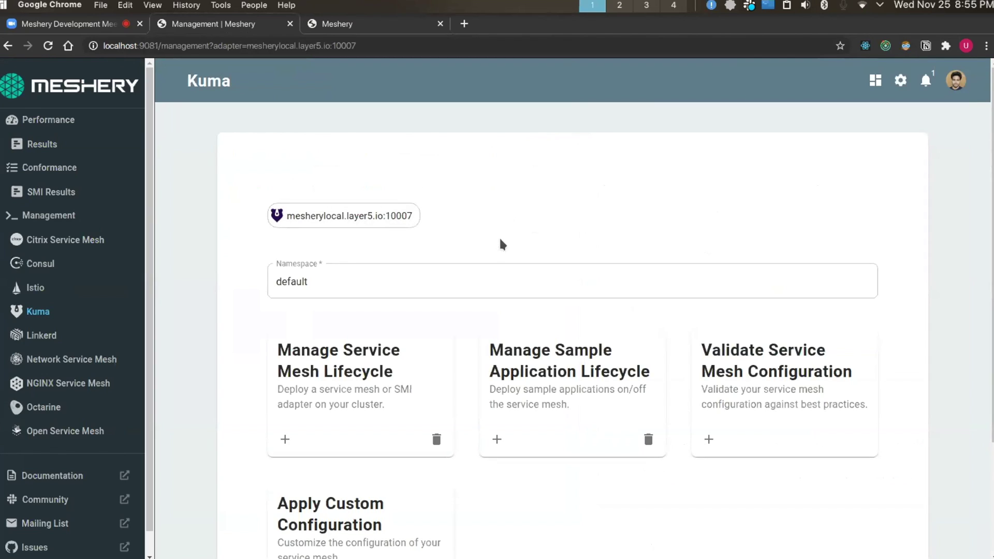
scroll(503, 244, "down", 3)
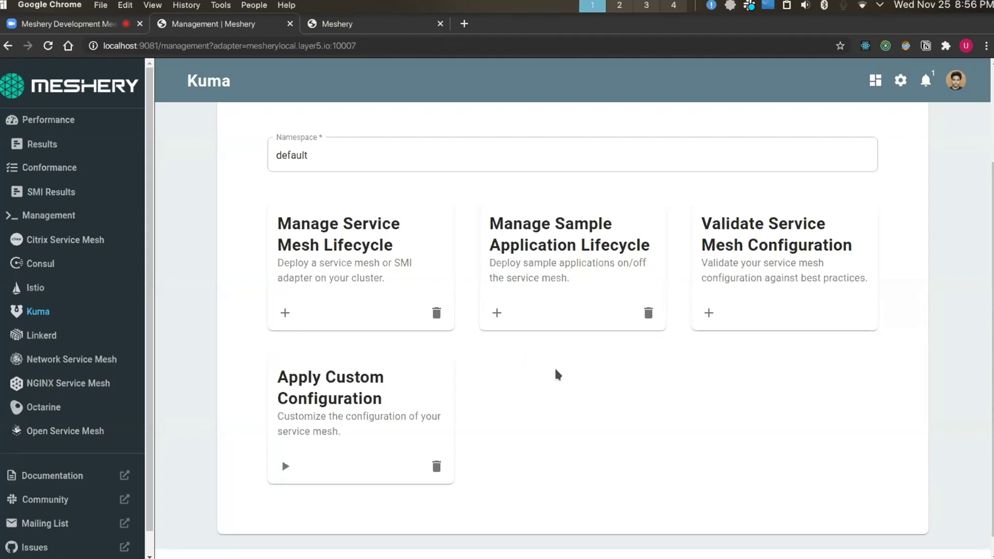
left_click(499, 314)
left_click(671, 420)
left_click(705, 314)
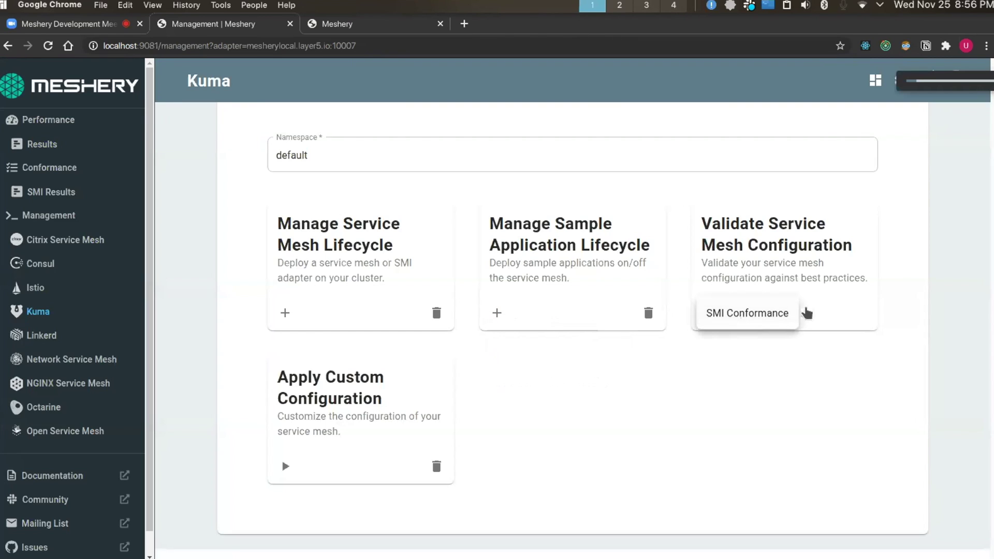
left_click(735, 314)
Switch to Konsole's running meshery-kuma go session to check the adapter log for the SMI conformance operation, comparing it with the Kuma page in Chrome
key("alt+Tab")
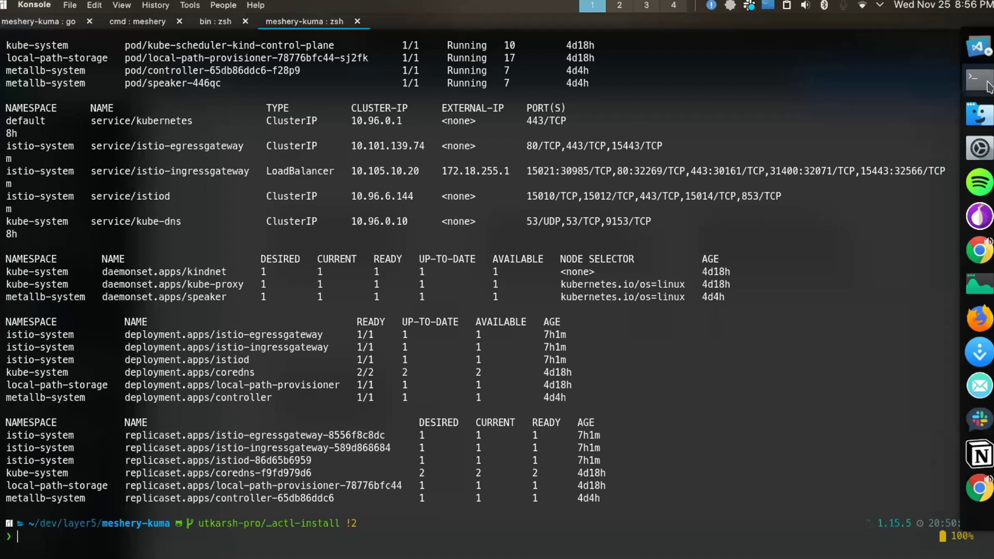
left_click(54, 23)
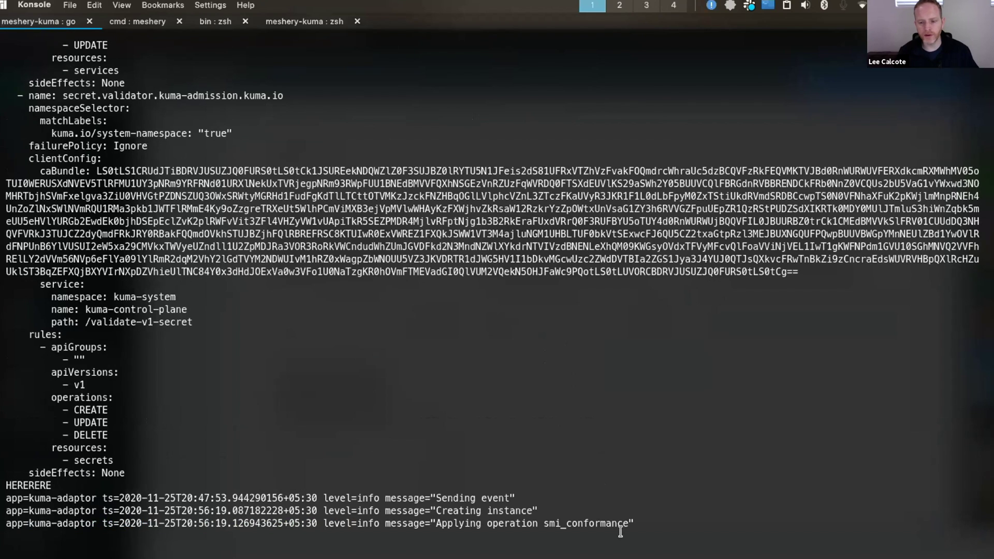
left_click_drag(636, 522, 575, 536)
left_click(699, 526)
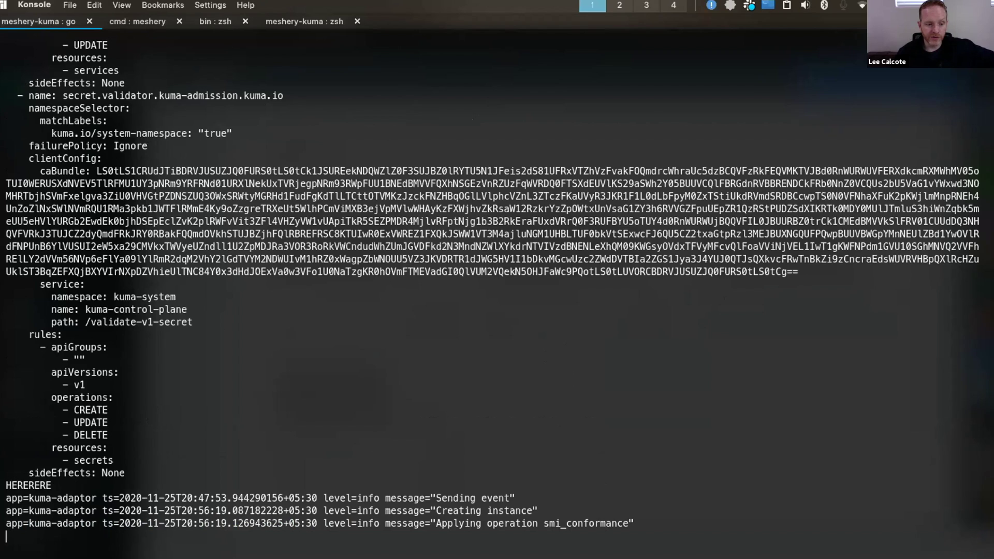
key("alt+Tab")
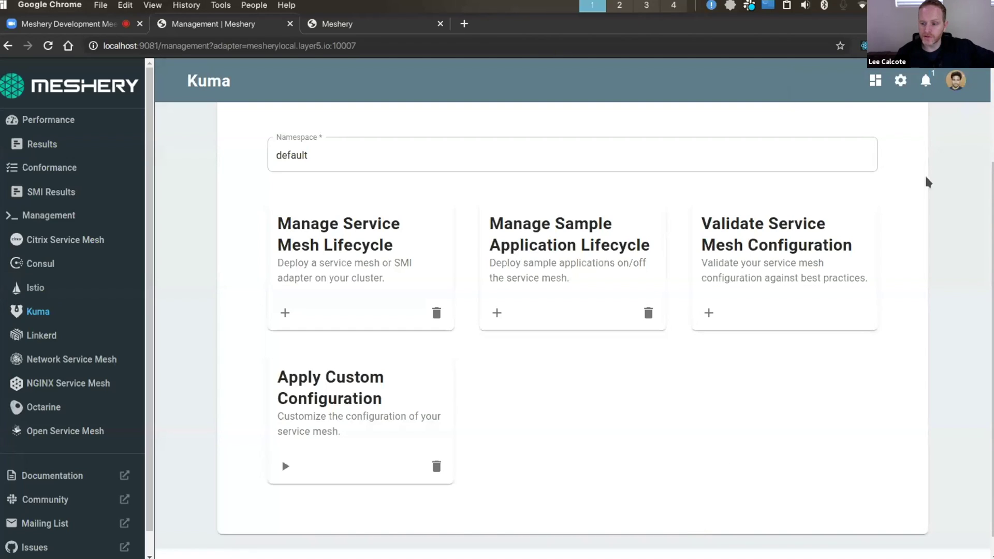
key("alt+Tab")
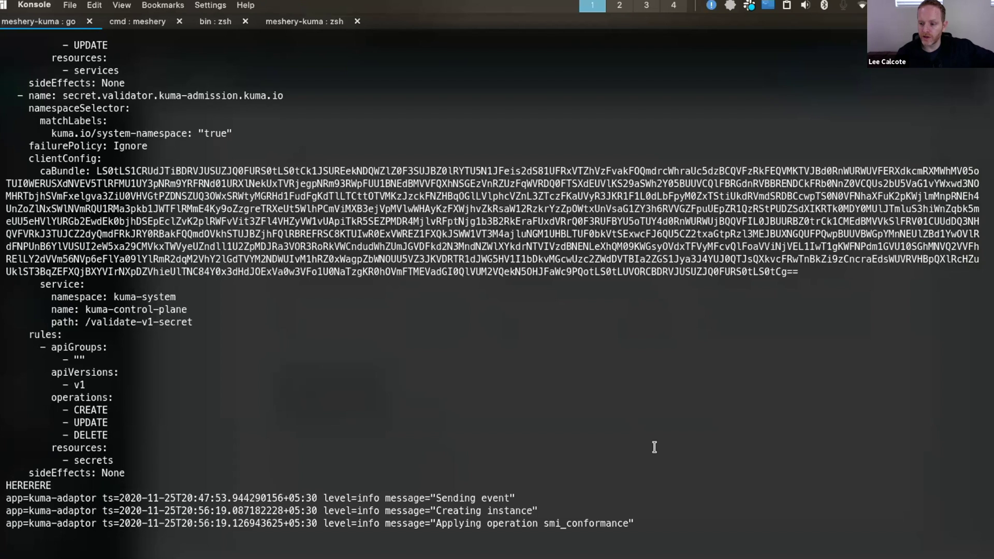
key("alt+Tab")
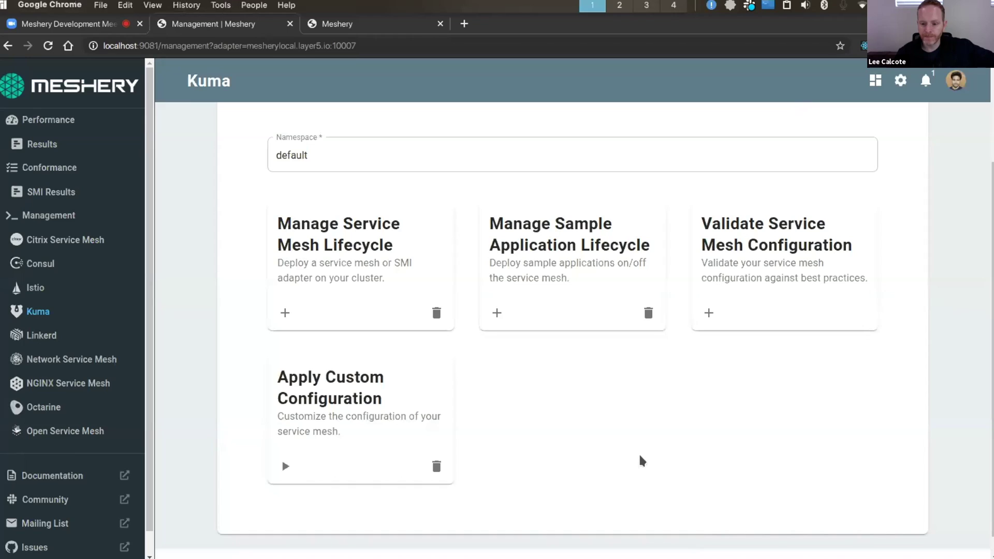
key("alt+Tab")
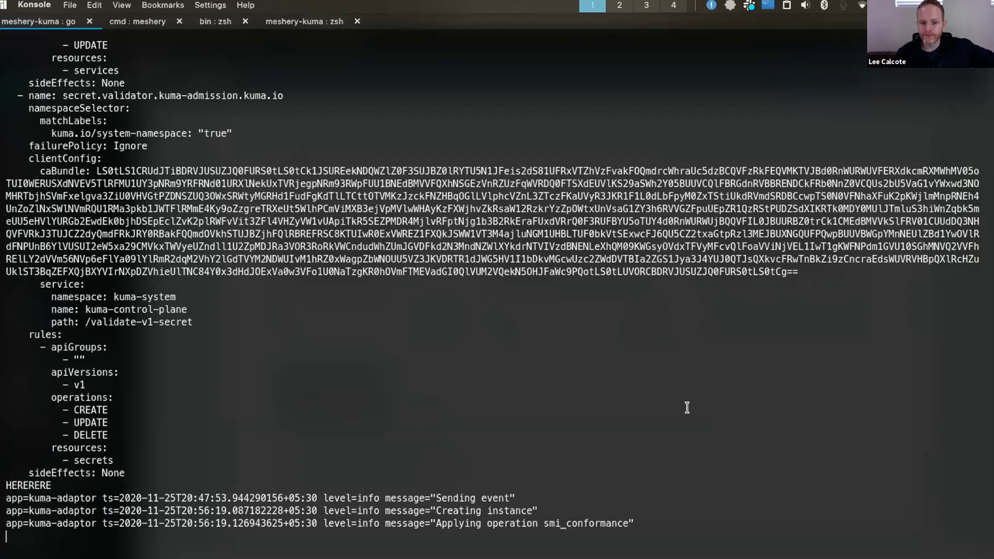
List all cluster resources with kgaa in the meshery-kuma shell session
left_click(298, 22)
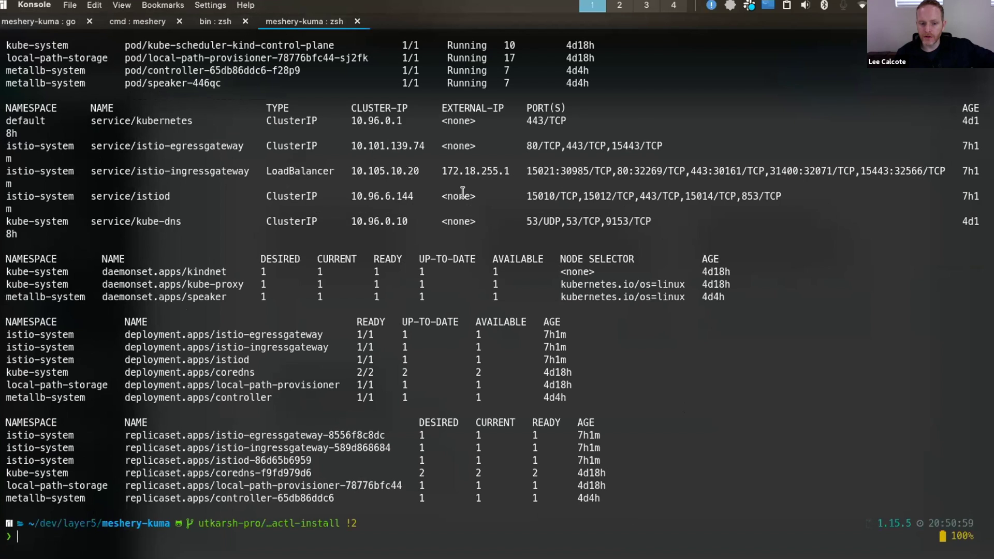
type("kgaa")
key("Return")
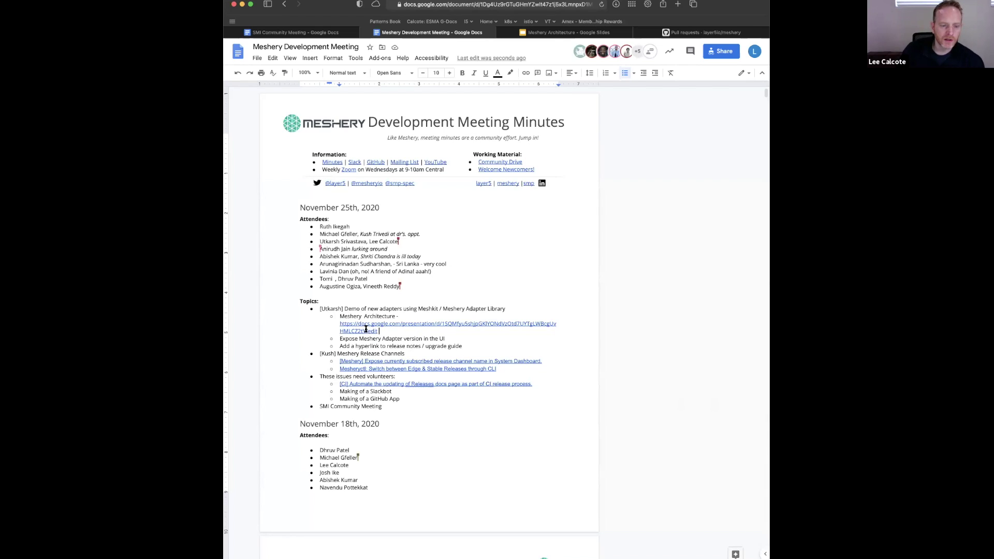
Switch to the Meshery Development Meeting minutes in Google Docs and preview the Meshery Architecture presentation link
left_click(366, 329)
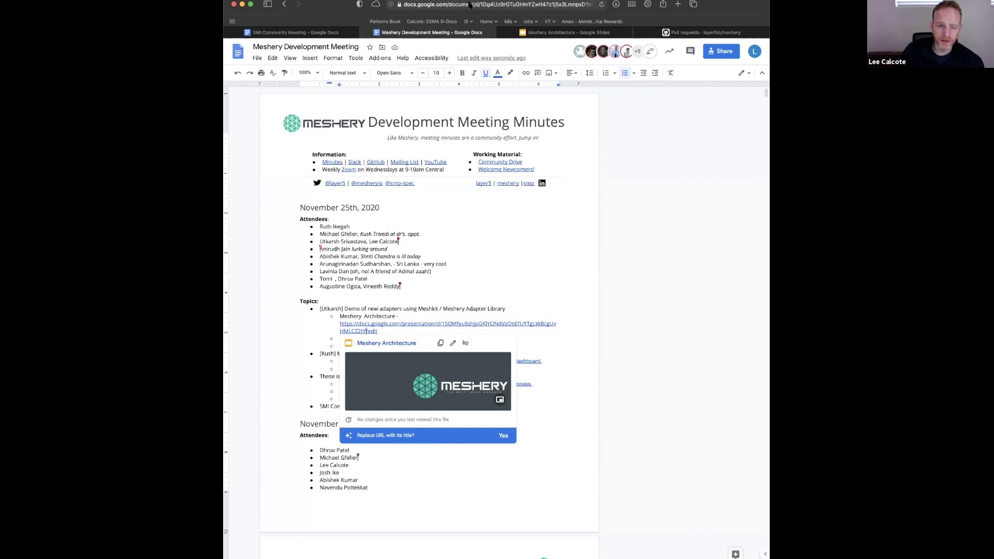
left_click(470, 6)
left_click(374, 324)
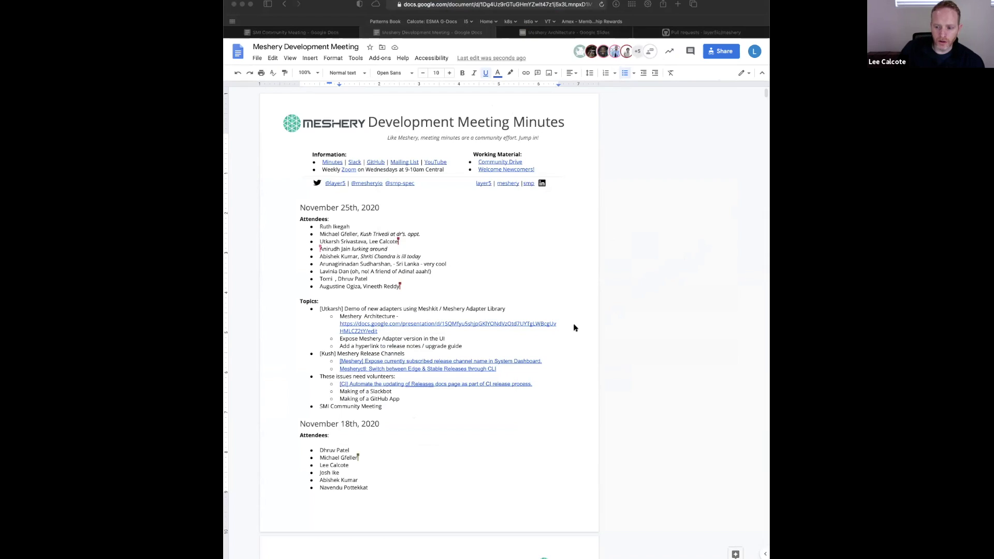
left_click(415, 348)
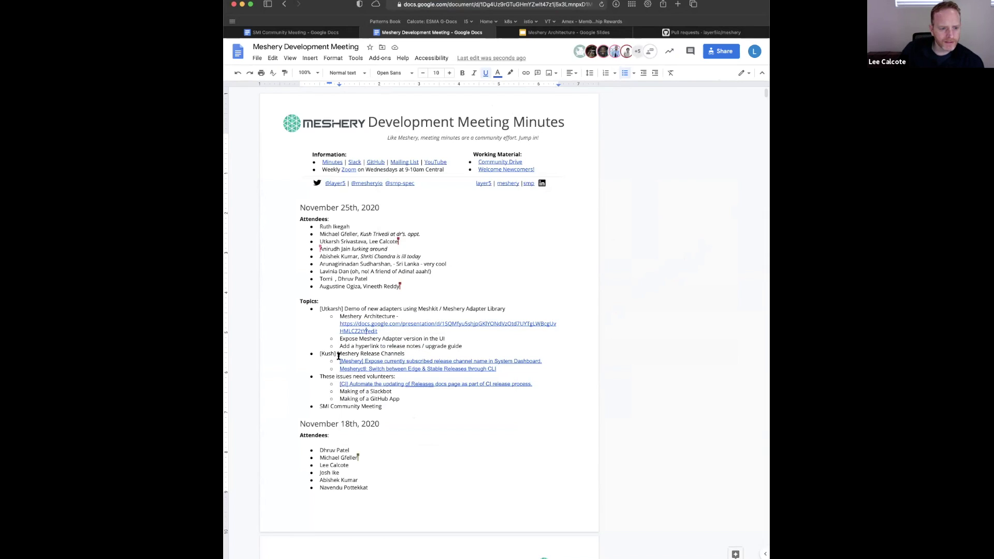
Highlight the Meshery Release Channels topic in the November 25th, 2020 minutes
left_click(337, 354)
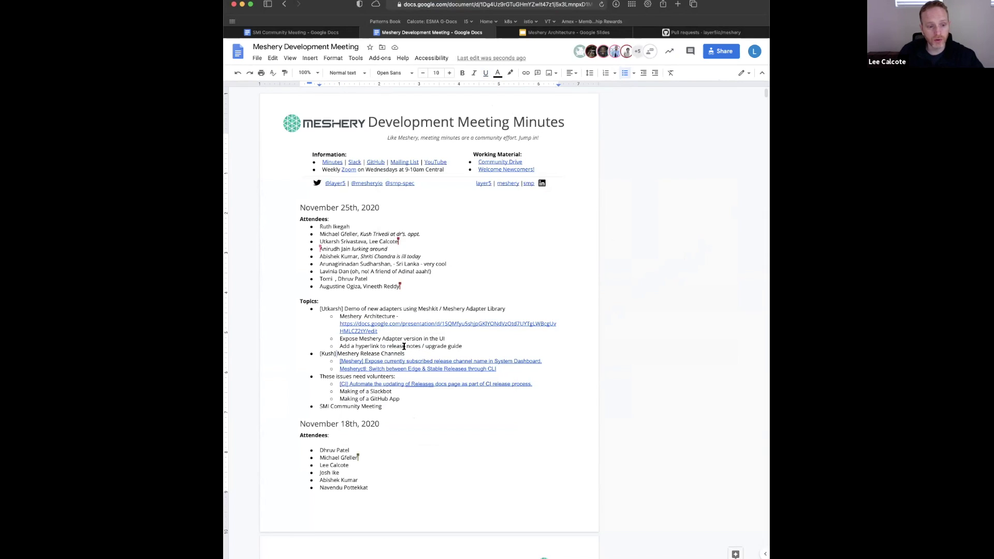
double_click(342, 354)
left_click(409, 352)
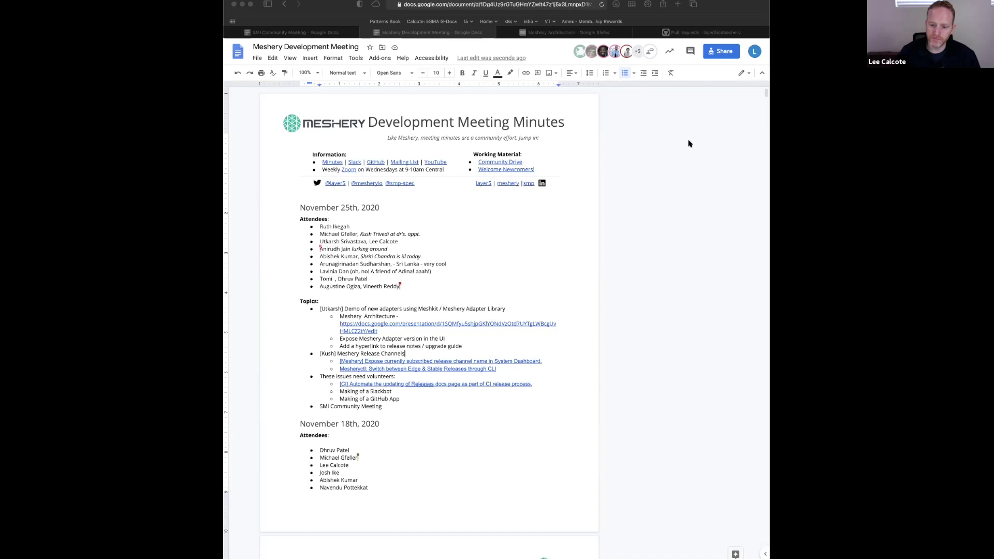
left_click(680, 159)
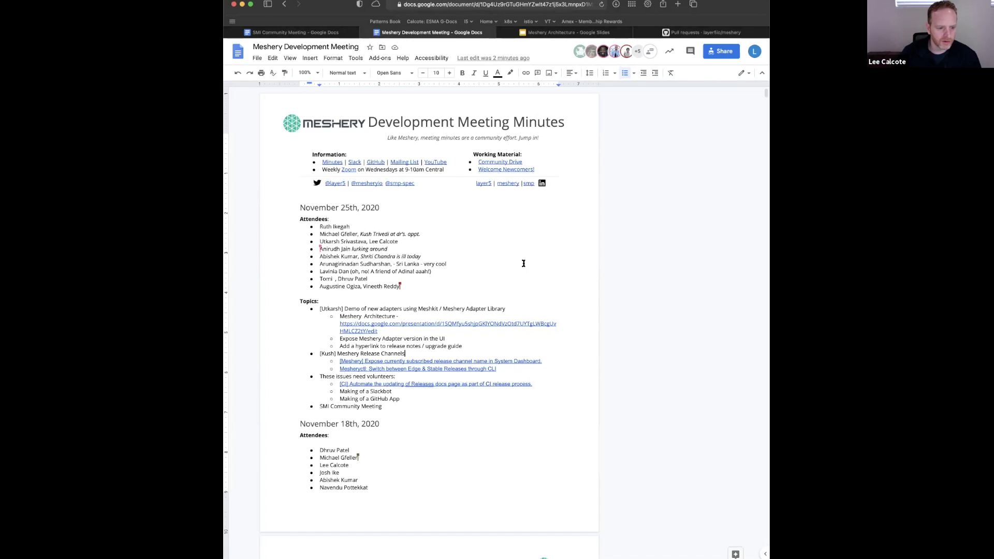
left_click_drag(334, 354, 405, 356)
left_click(407, 356)
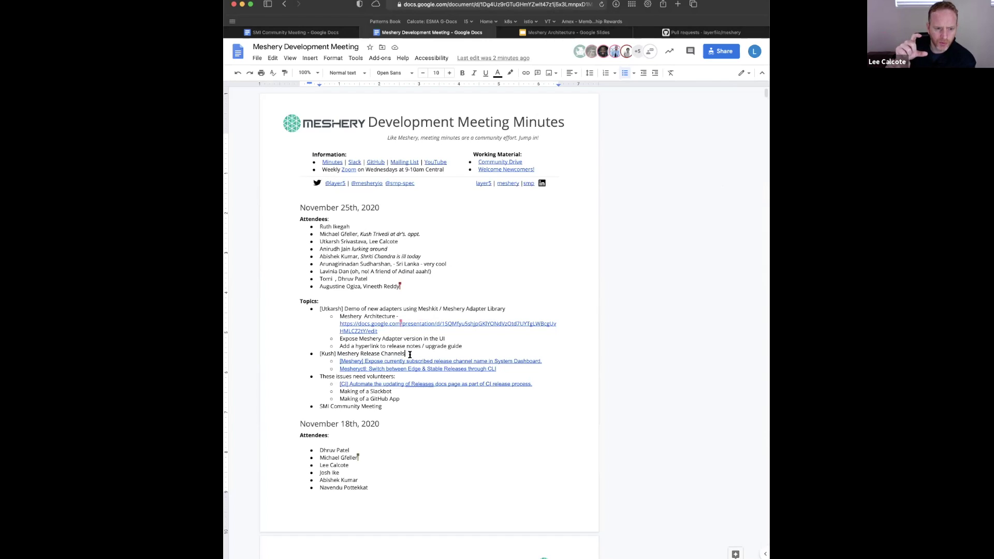
left_click_drag(407, 354, 338, 354)
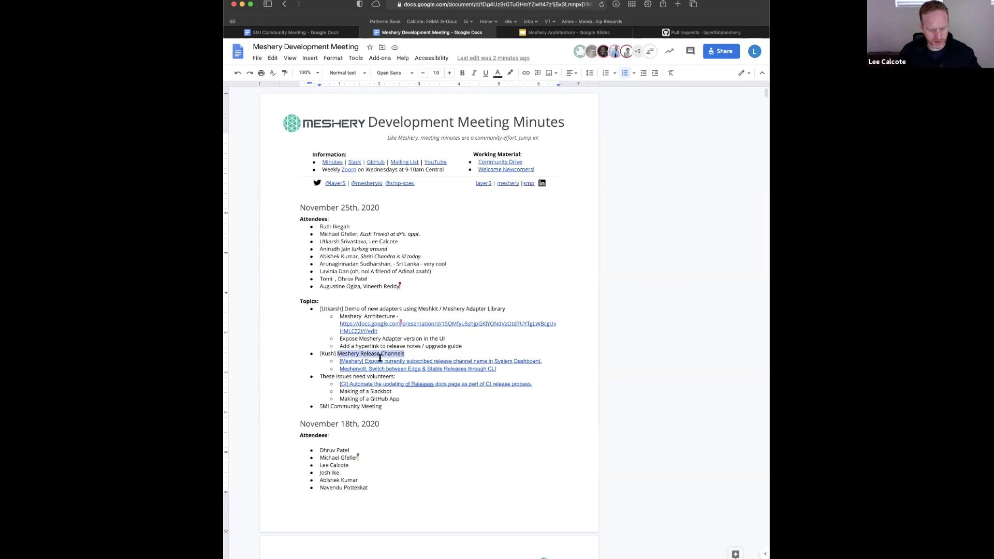
Add the topic "GetNighthawk - benefit from Meshery's release cadence and strategy" as a bullet after SMI Community Meeting
left_click(482, 400)
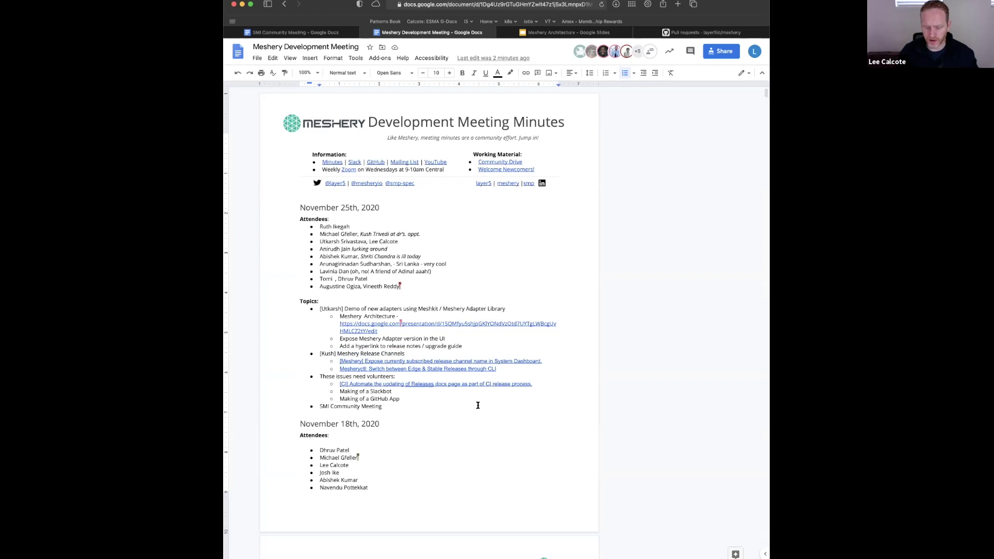
key("Return")
type("get")
key("BackSpace")
key("BackSpace")
key("BackSpace")
type("GetNight")
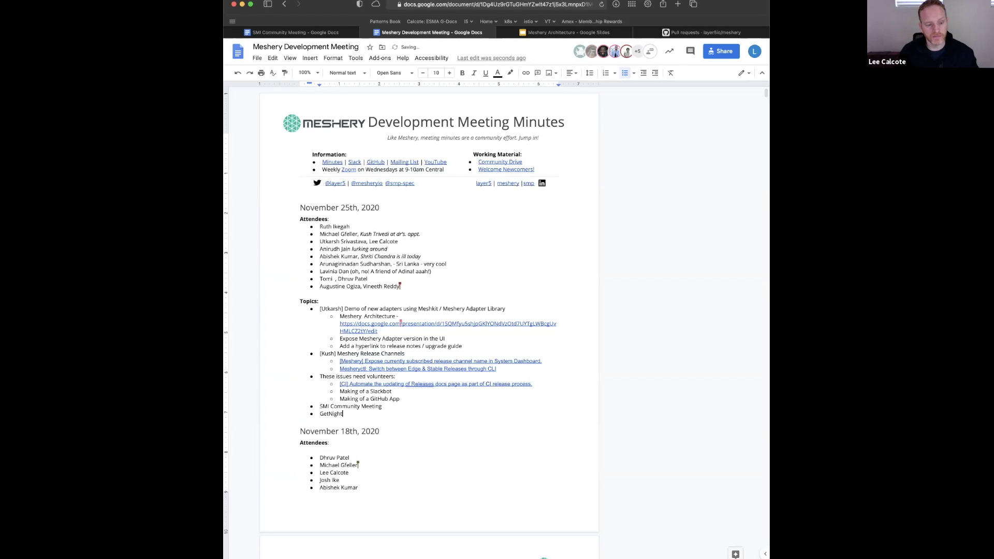
type("hawk - benefit from Meshery's release cadence and strategy")
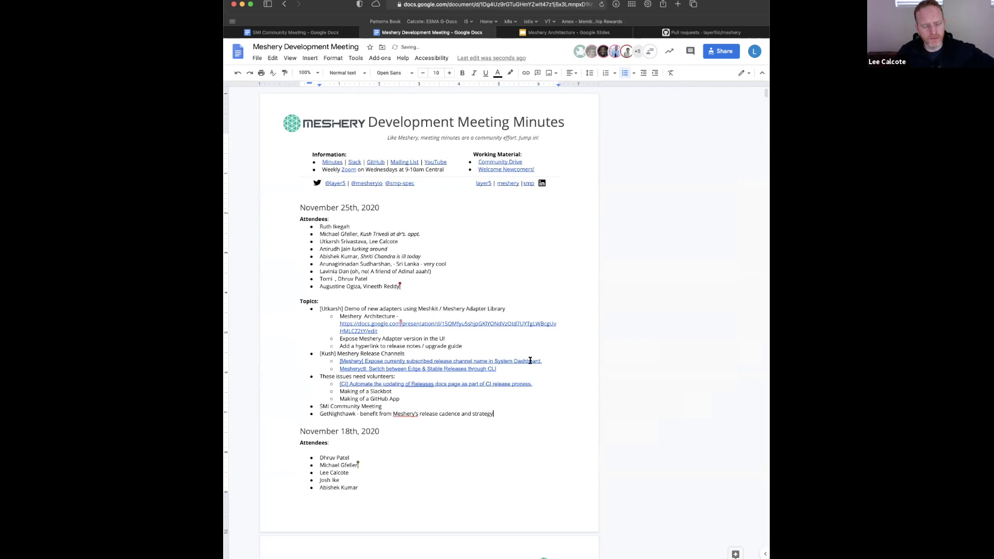
Point out the two issue links listed under the Meshery Release Channels topic
left_click(533, 367)
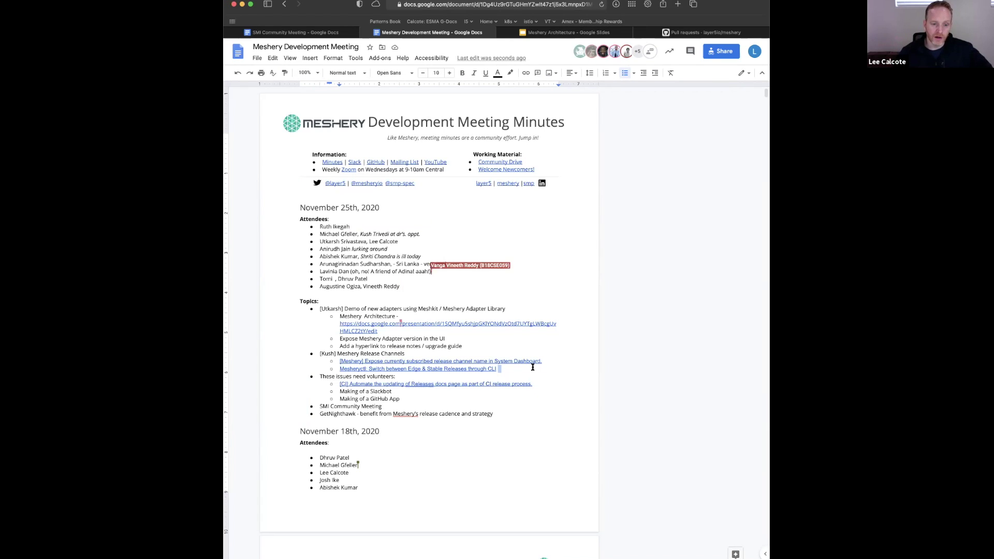
left_click(533, 367)
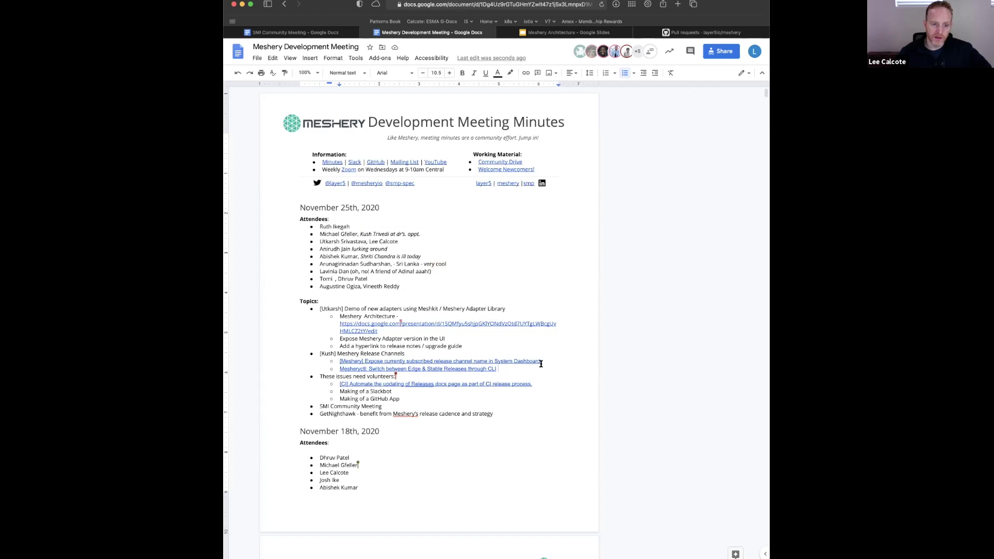
left_click(543, 361)
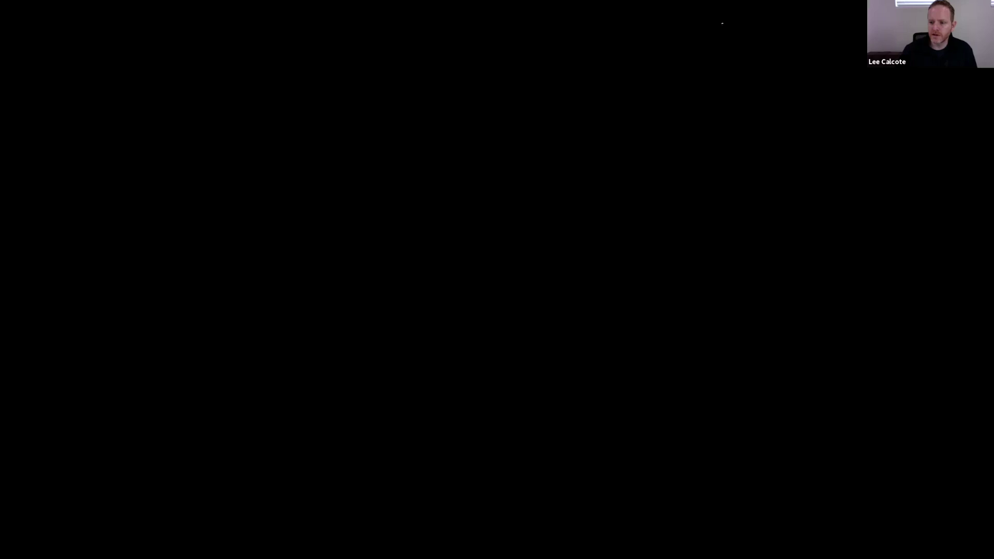
Switch to the macOS terminal, clear the session and run mesheryctl version to check the client and server versions
key("ctrl+super+f")
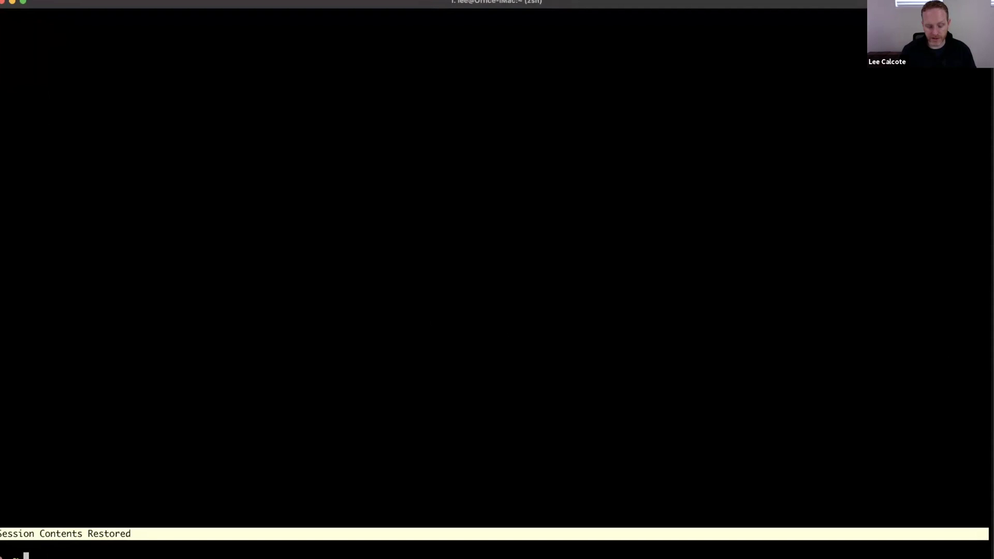
type("clear")
key("Return")
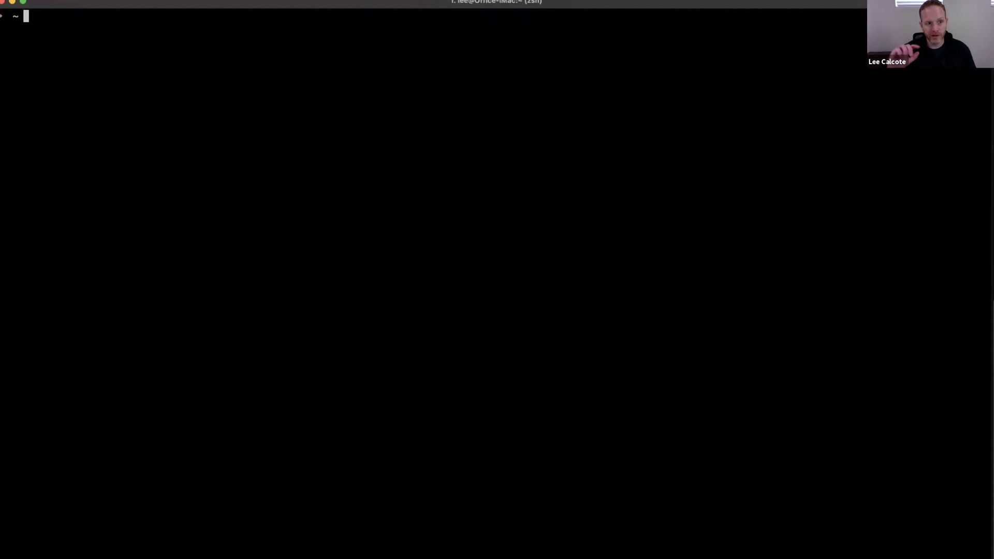
type("mesheryctl version")
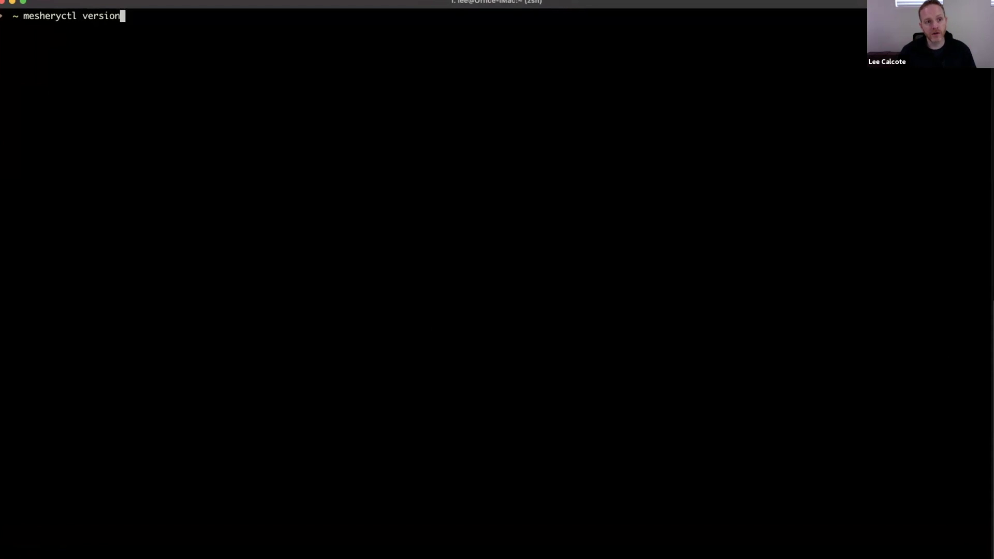
key("Return")
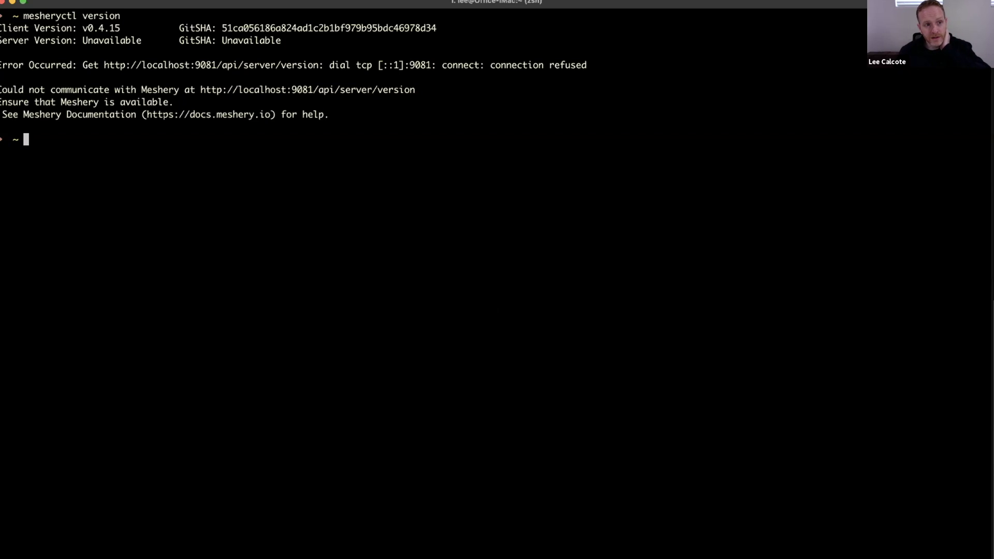
Point out the mesheryctl command, the server version line and the connection error text in the version output
double_click(69, 17)
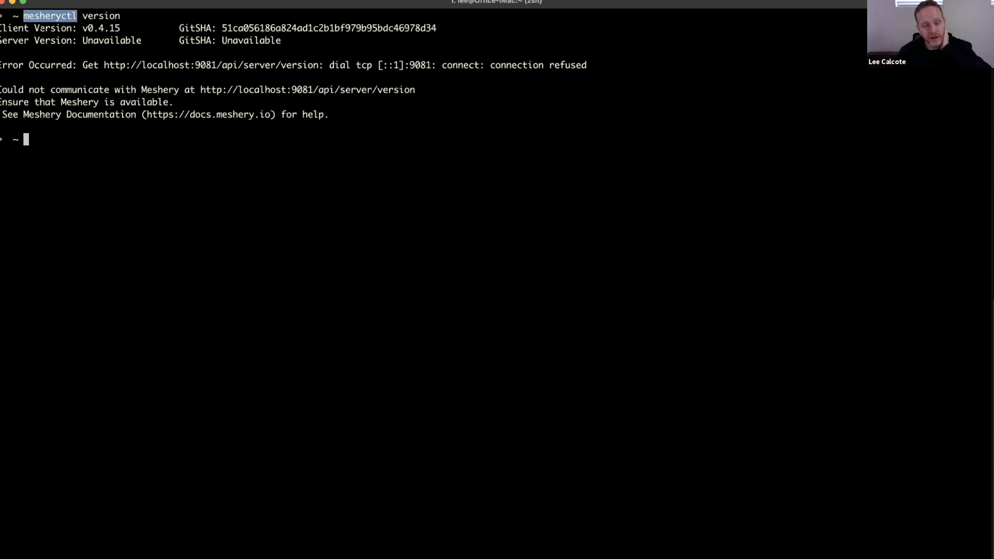
left_click(69, 17)
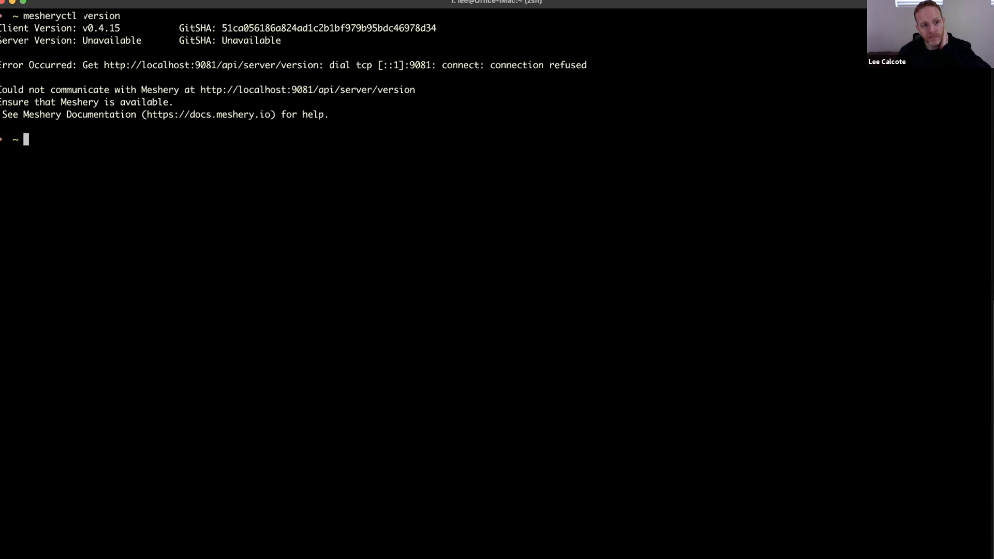
left_click_drag(78, 40, 281, 41)
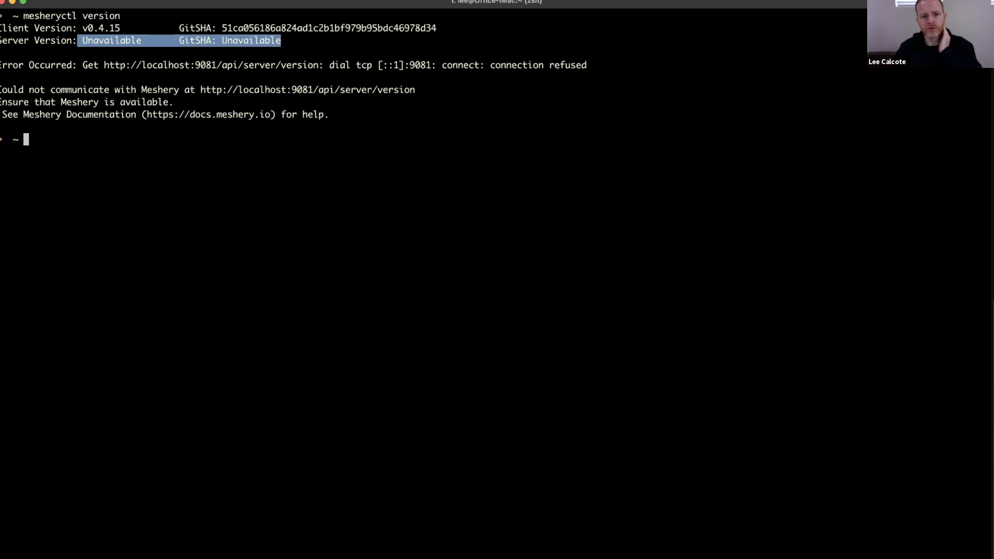
left_click_drag(330, 115, 2, 65)
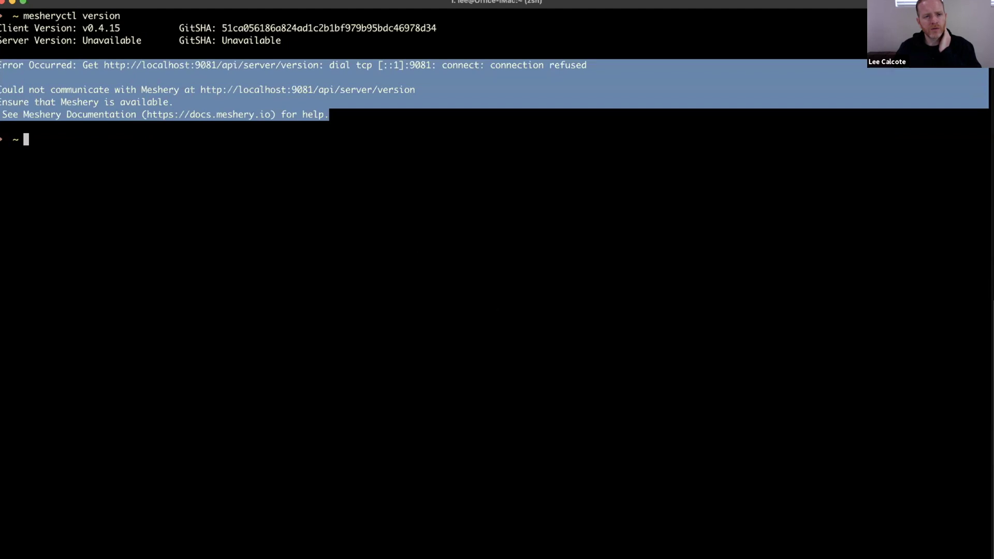
left_click(41, 84)
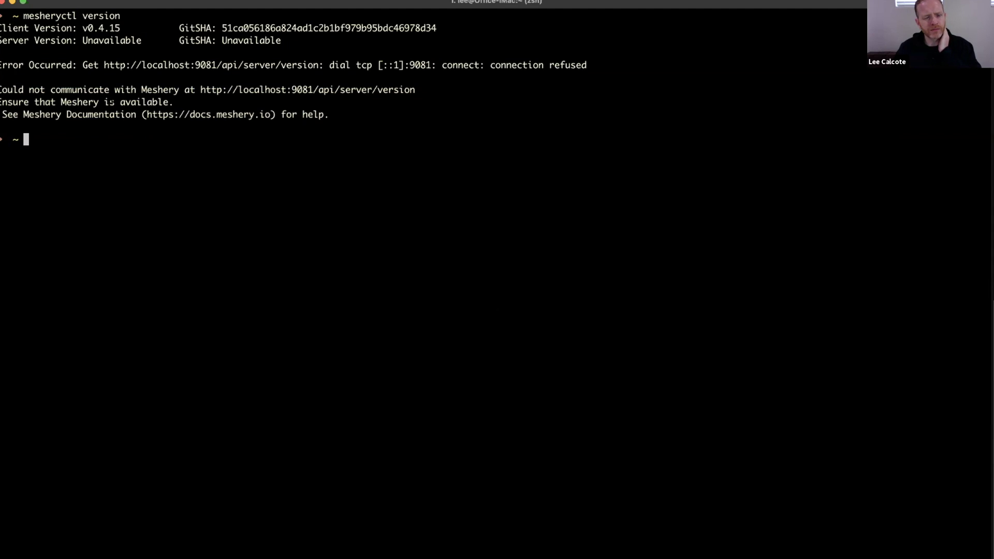
left_click_drag(394, 115, 1, 65)
left_click(23, 69)
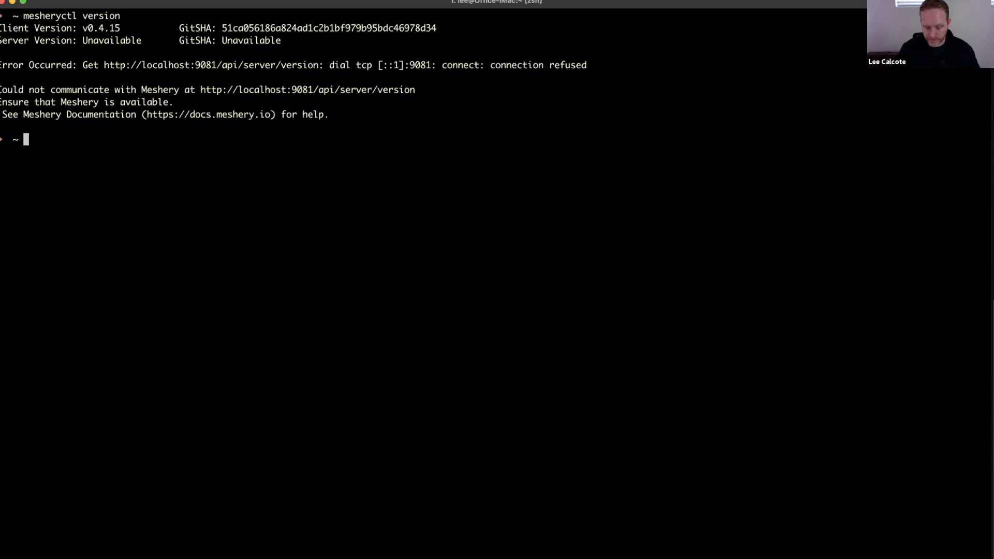
Open the .meshery/meshery.yaml file in the vi editor
type("vi ")
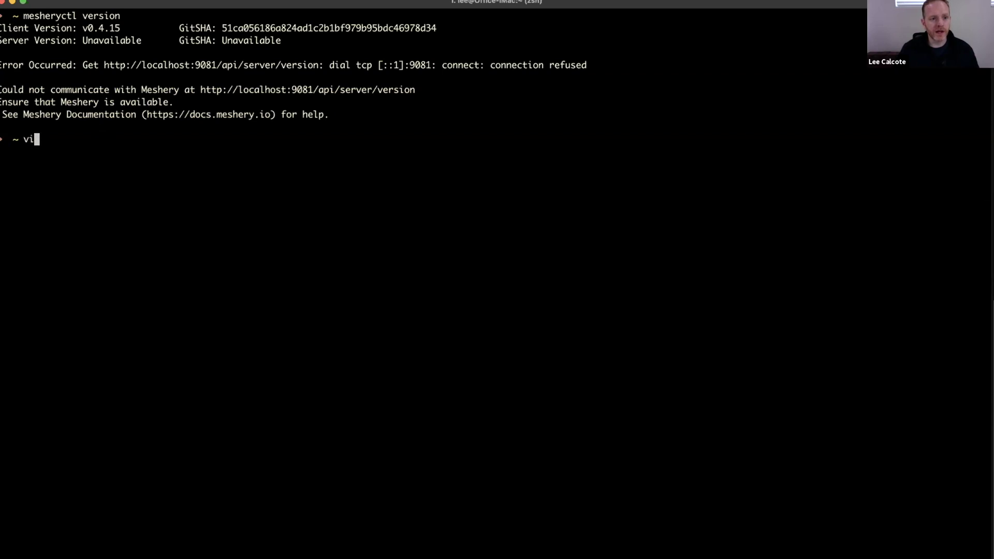
type(".meshery/")
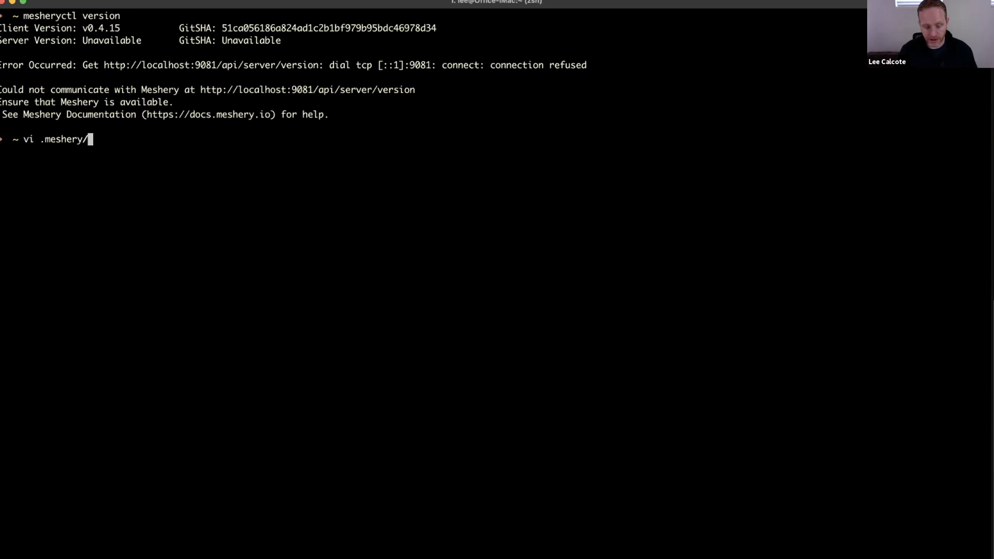
key("BackSpace")
key("Left")
key("Left")
key("Left")
key("Left")
key("Left")
key("Left")
key("Left")
key("Left")
key("Left")
key("Left")
key("Left")
key("Right")
key("Right")
key("Right")
key("Right")
key("Right")
key("Right")
key("Right")
key("Right")
key("Right")
key("Right")
key("Right")
type("/meshery.yaml")
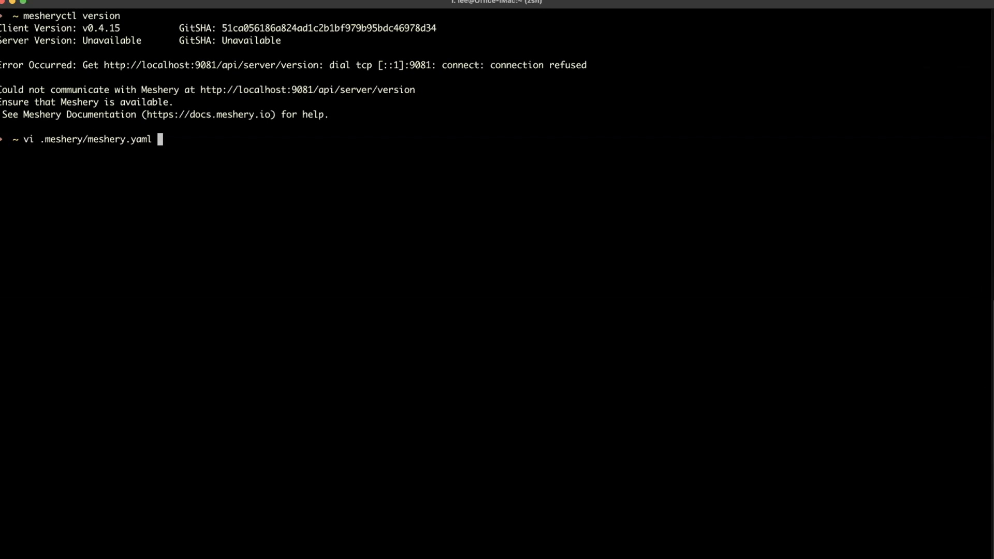
key("Return")
Highlight the stable-latest tag on the meshery service's image line and quit vi without saving
key("Down")
key("Down")
key("Down")
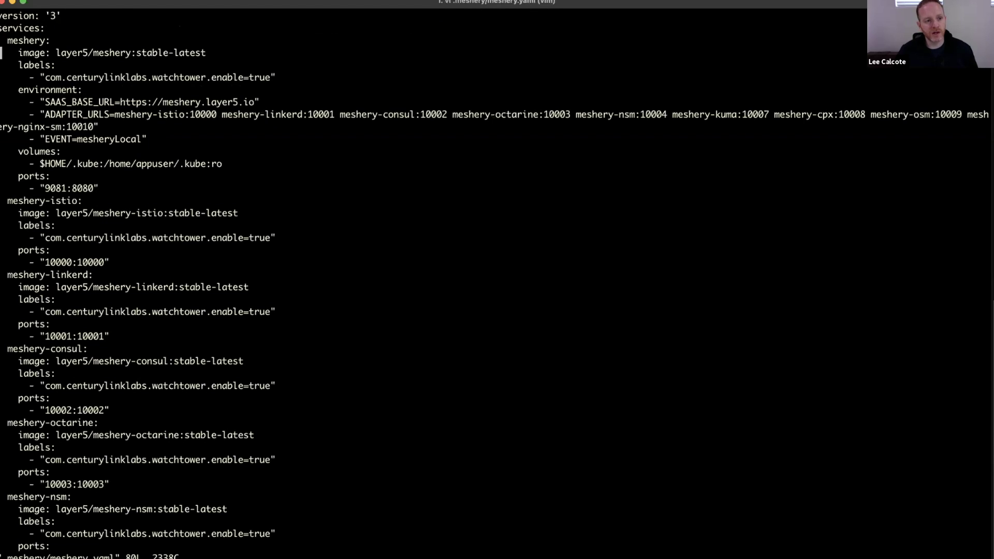
left_click_drag(137, 52, 205, 52)
left_click(136, 53)
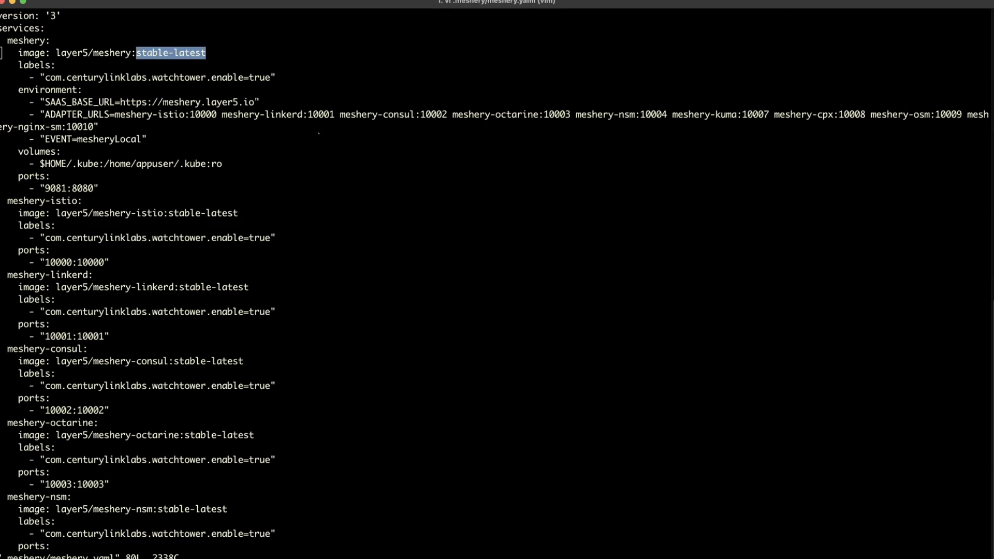
left_click(319, 133)
type(":q")
key("Return")
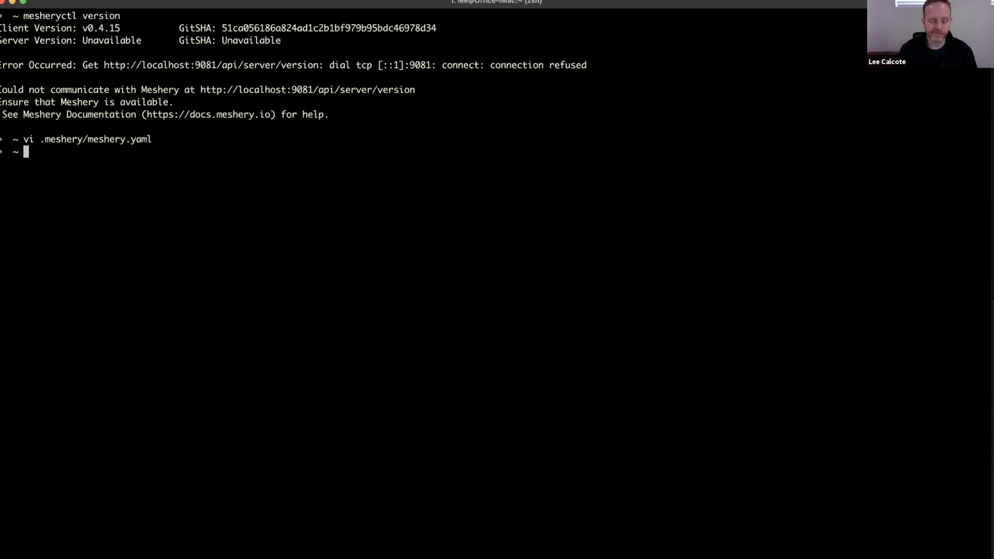
Run mesheryctl system without arguments to list its available subcommands
type("mesheryc")
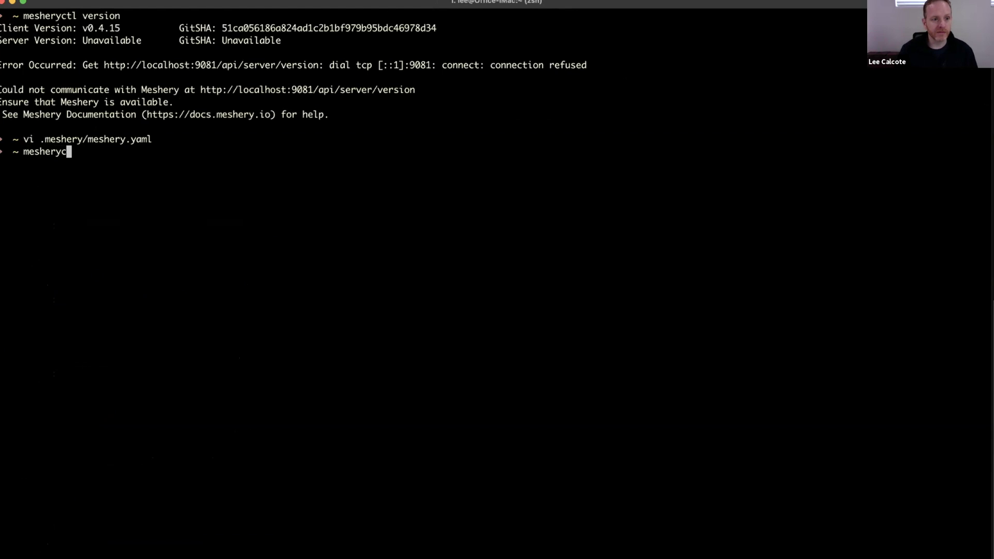
type("tl ch")
key("BackSpace")
type("syst")
key("BackSpace")
key("BackSpace")
key("BackSpace")
key("BackSpace")
key("BackSpace")
type("system")
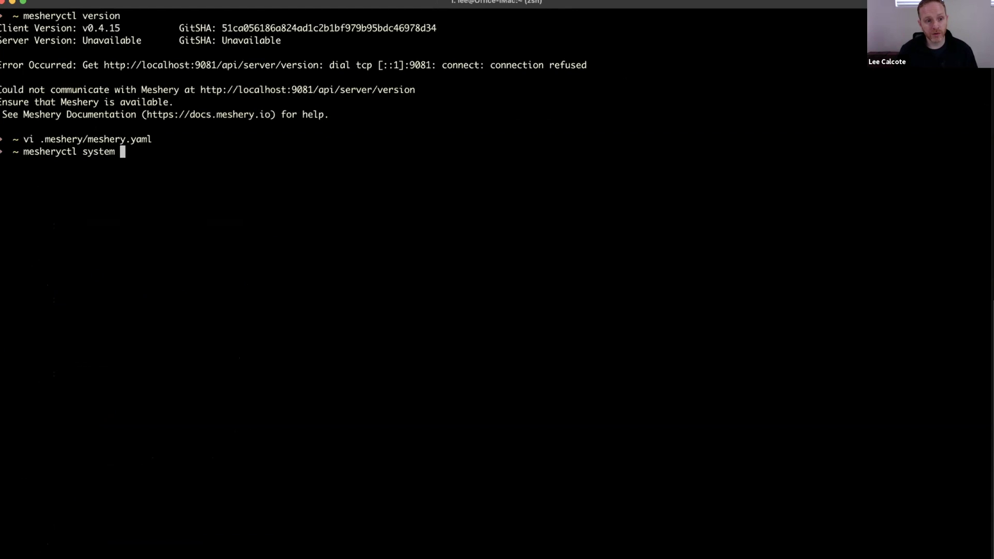
key("Return")
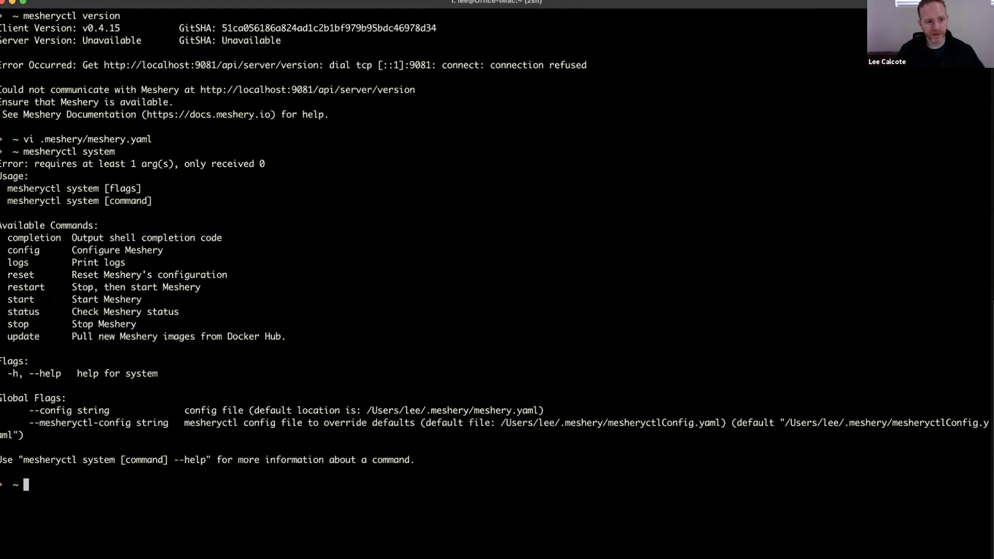
Point out the system command and its completion, start, stop and logs subcommands in the usage output
left_click_drag(7, 237, 60, 238)
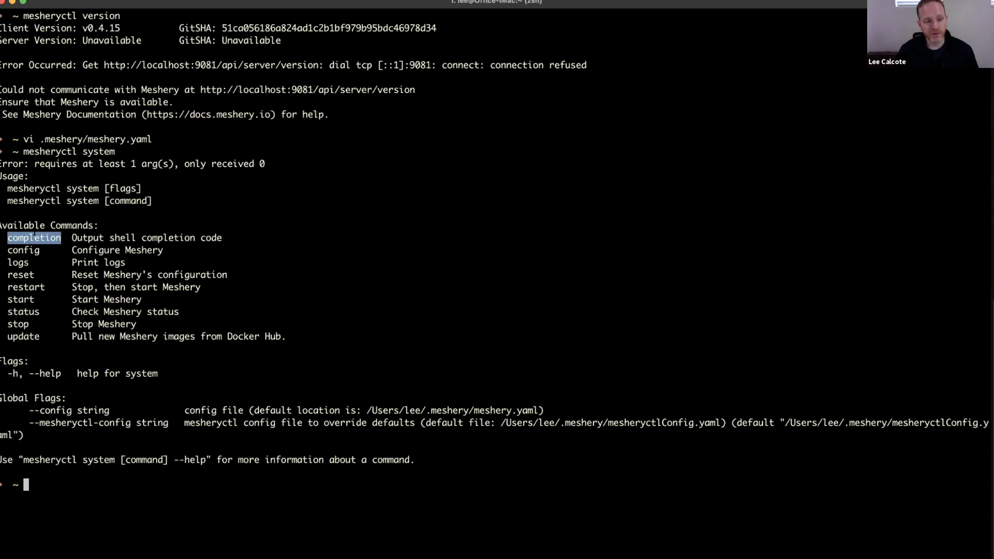
double_click(100, 151)
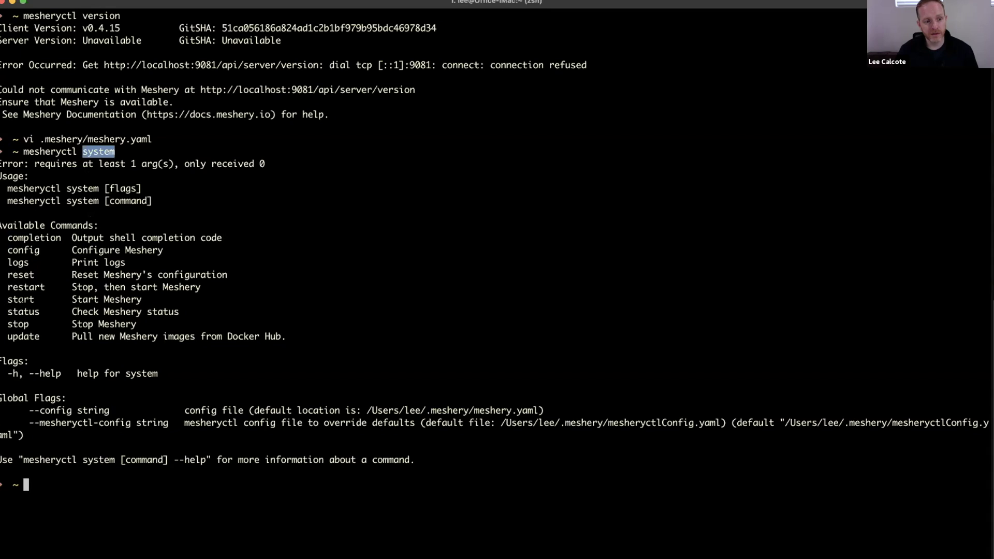
double_click(23, 299)
double_click(18, 324)
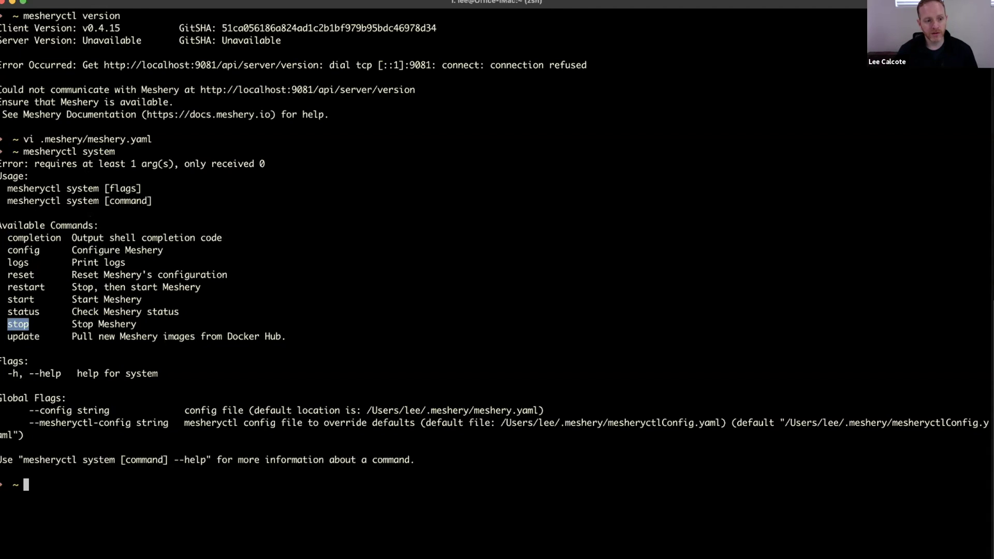
double_click(19, 263)
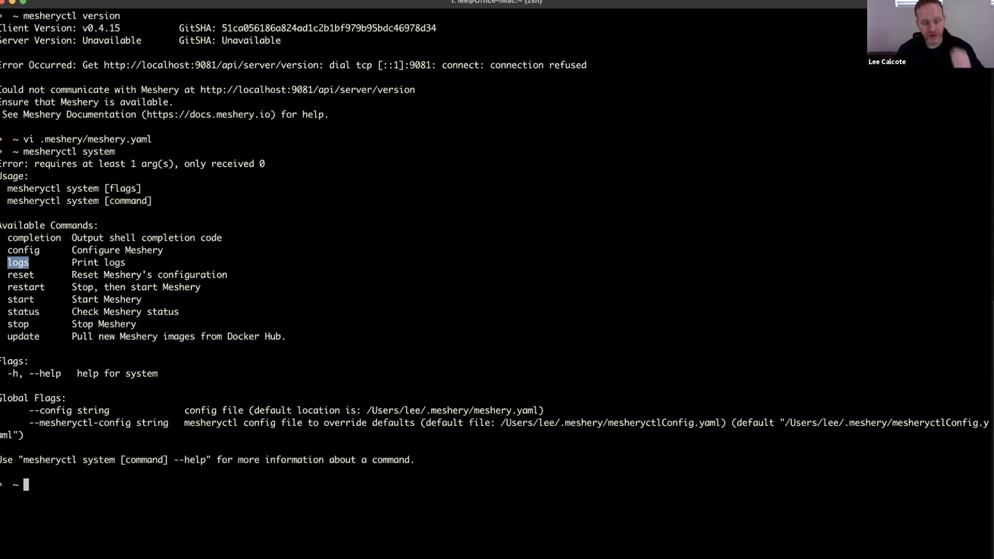
Draft the example command "mesheryctl system channel" at the prompt, first with the --edge flag and finally with --stable
key("Up")
type("channel -")
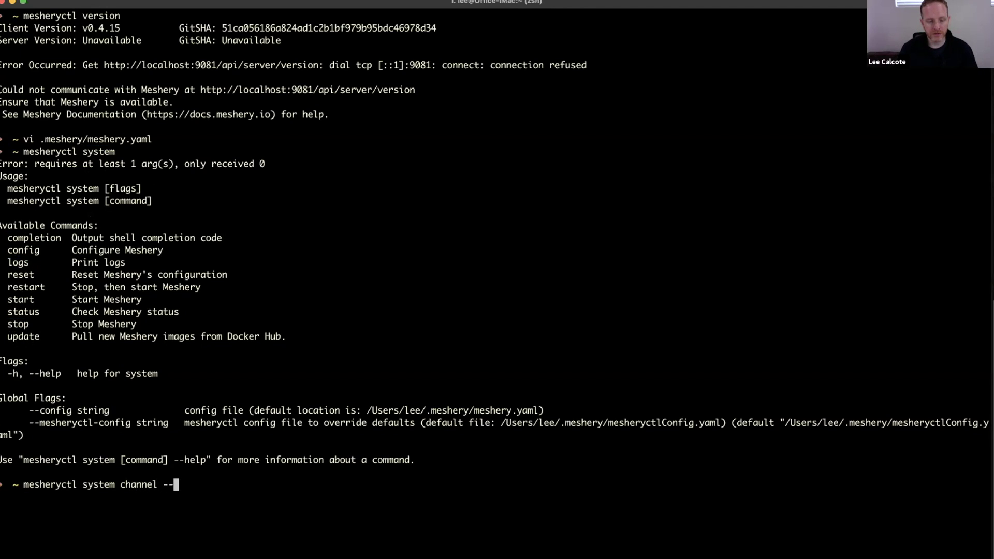
type("-edge")
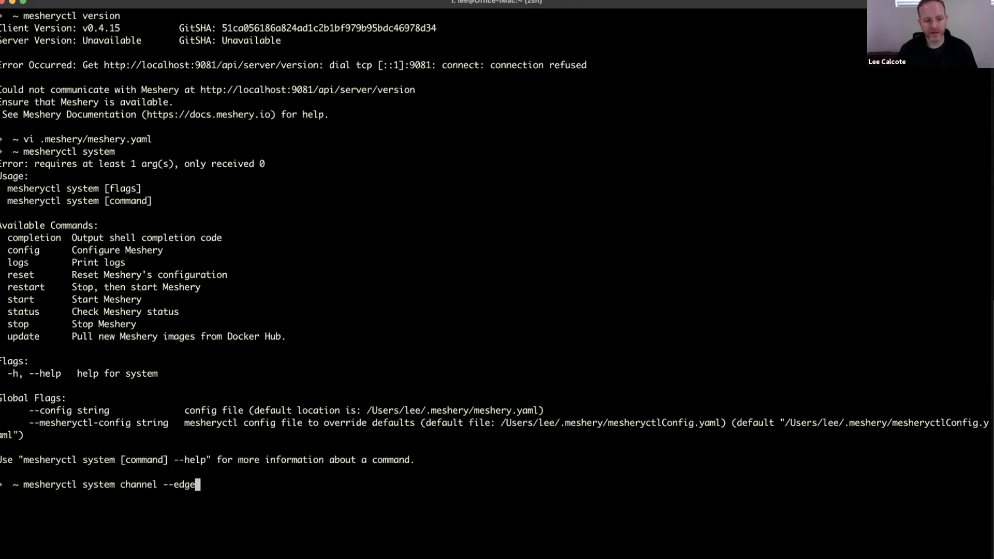
key("BackSpace")
key("BackSpace")
key("BackSpace")
key("BackSpace")
type("stable")
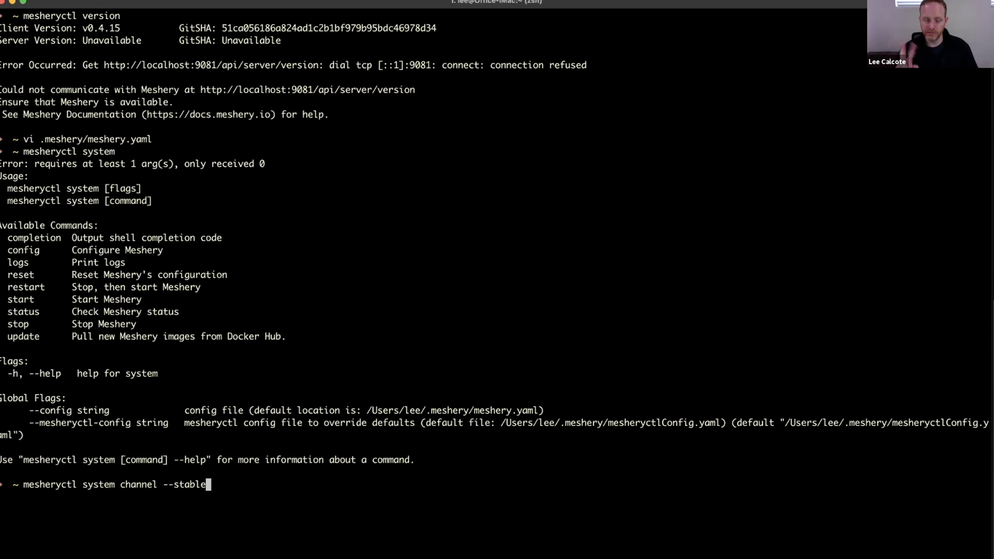
Append --version v0.4.25 to the drafted channel command and copy the whole command without running it
type("--")
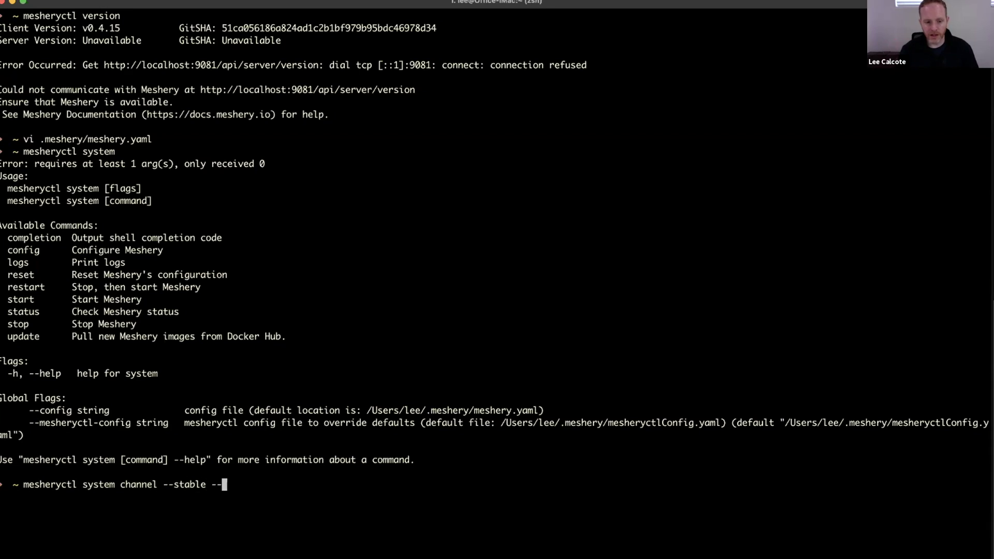
type("version")
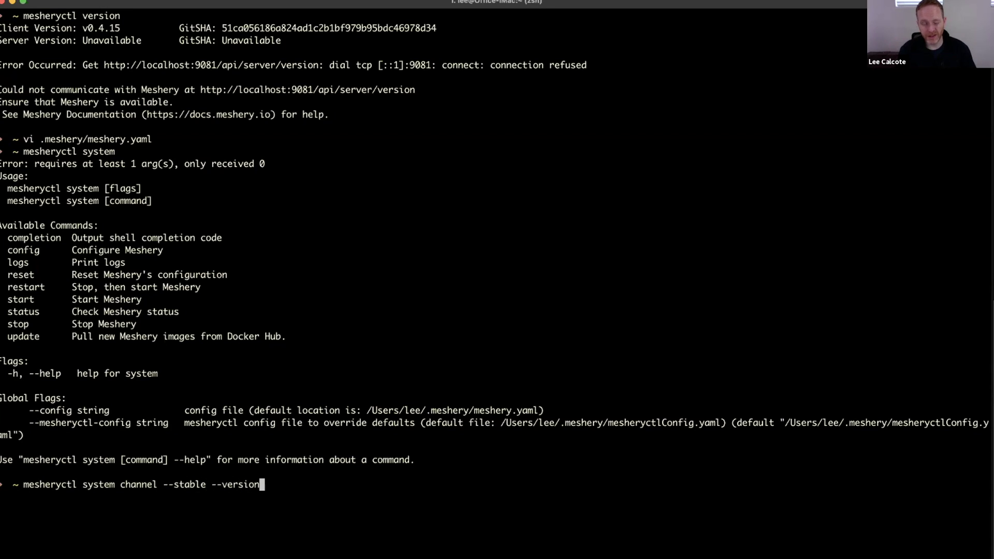
type("v04.")
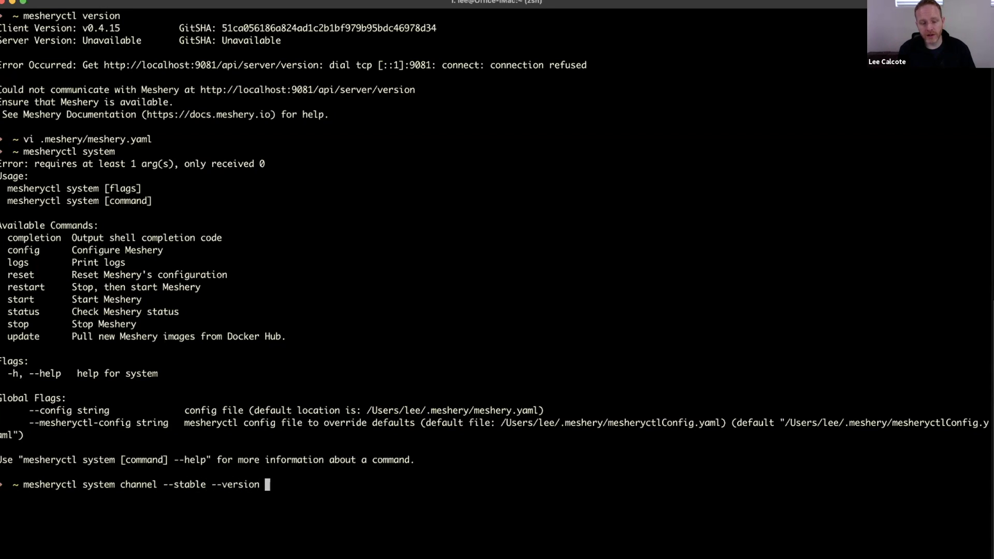
key("BackSpace")
key("BackSpace")
type(".4.25")
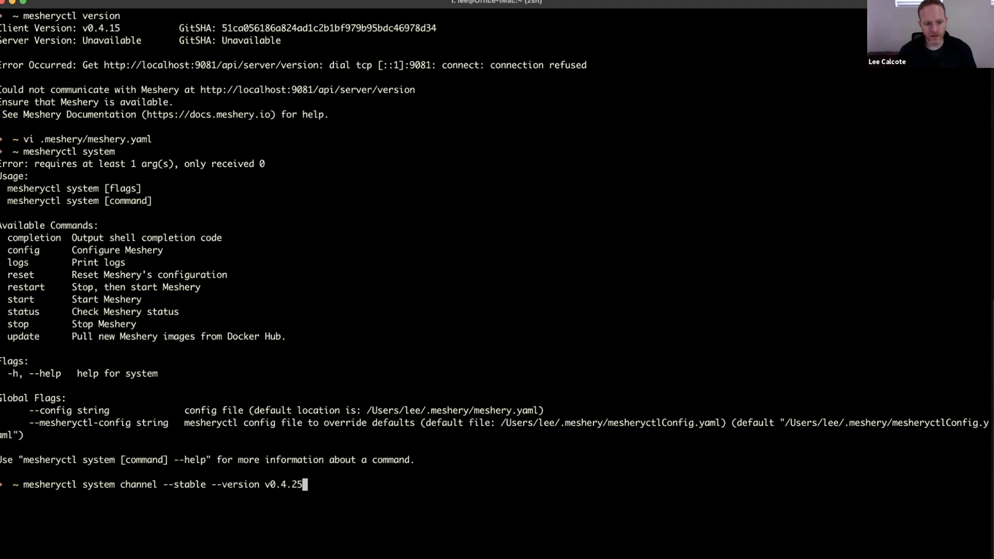
left_click_drag(308, 484, 23, 485)
key("super+c")
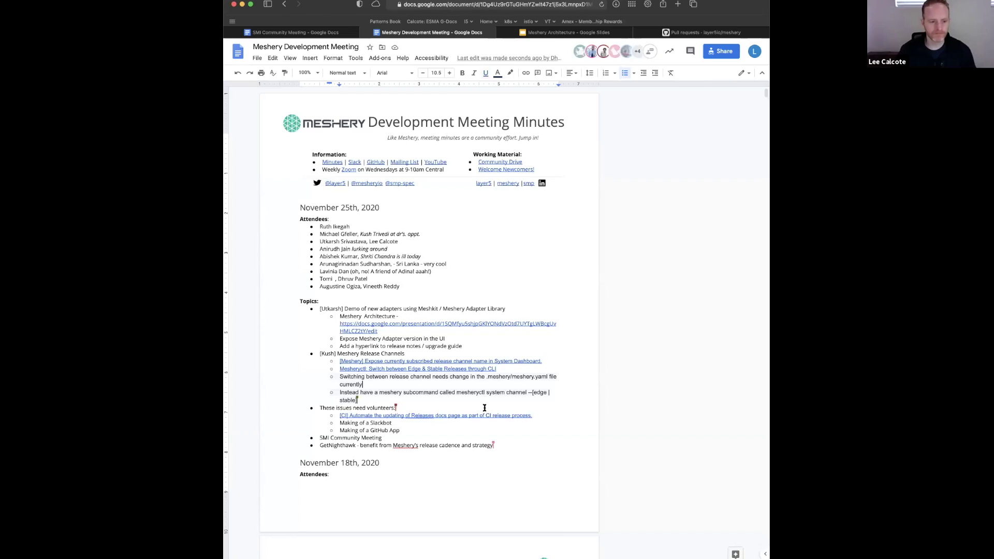
In the Meshery minutes, add the release channels sub-bullet "In the future, add another flag for `--version`, so that the user can pin to a specific version:"
key("Return")
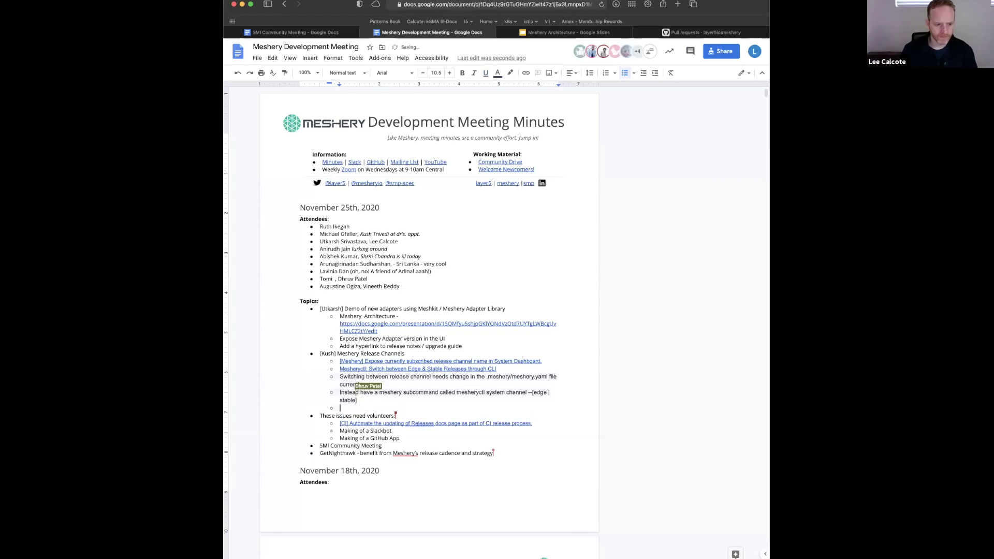
type("In the fi")
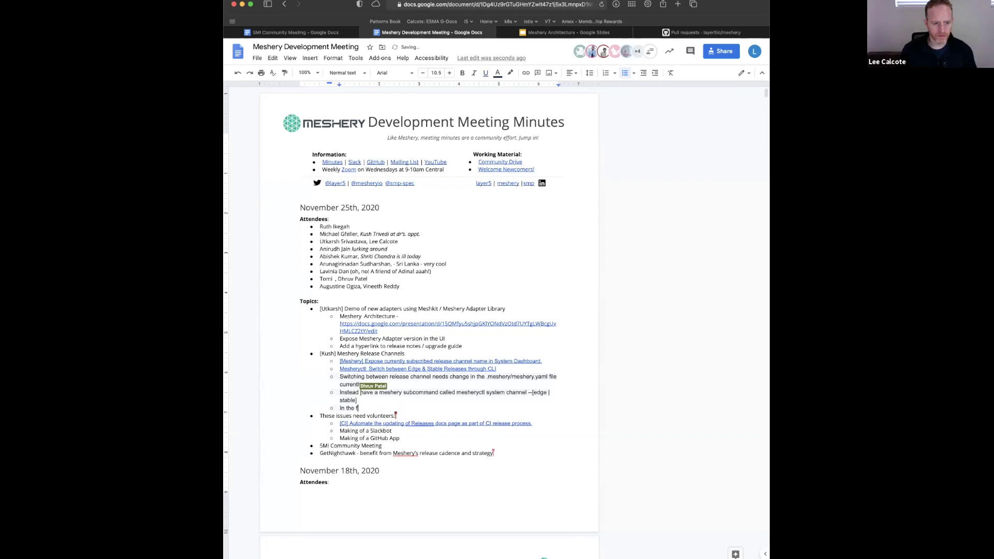
type("uture add")
key("BackSpace")
key("BackSpace")
key("BackSpace")
type(", add another flag for '")
type("--version`")
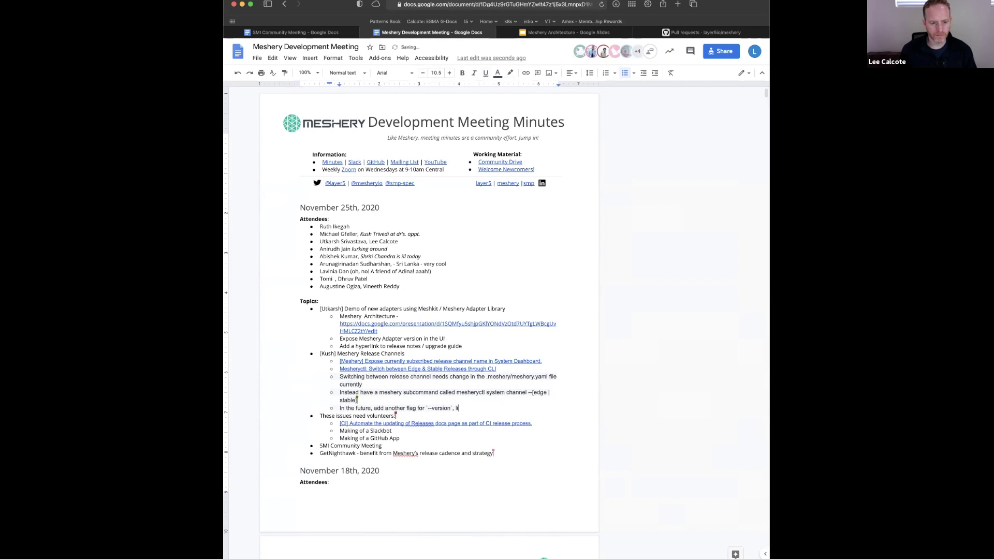
type(", so that the user can pin to a specific version:")
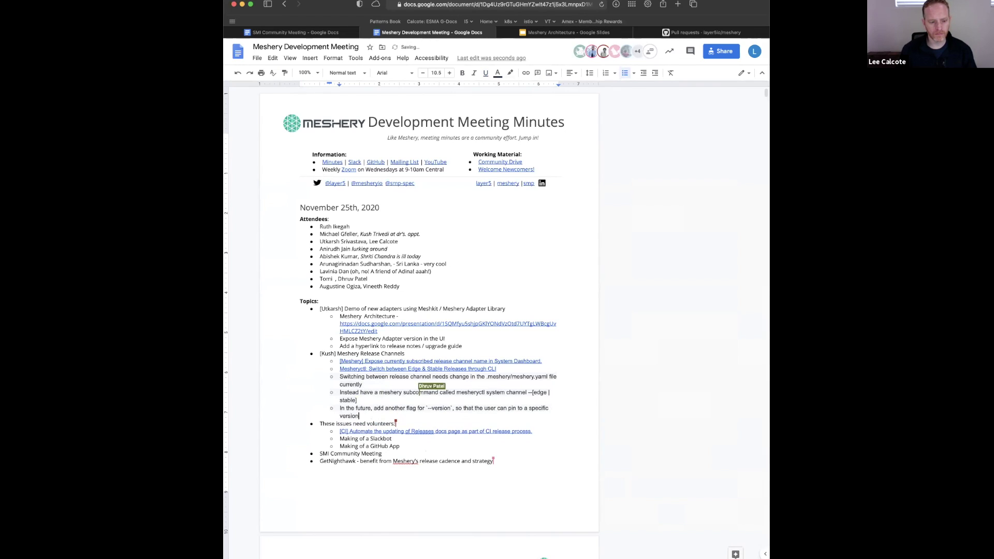
Paste the copied mesheryctl command as a nested bullet under the new note and set its font to Courier New
key("Return")
key("Tab")
key("super+v")
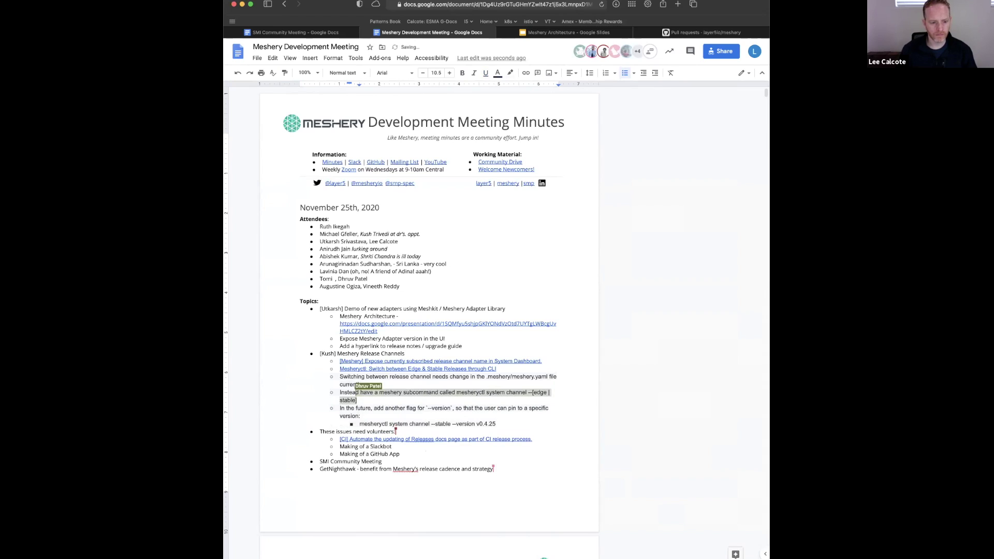
key("super+shift+Left")
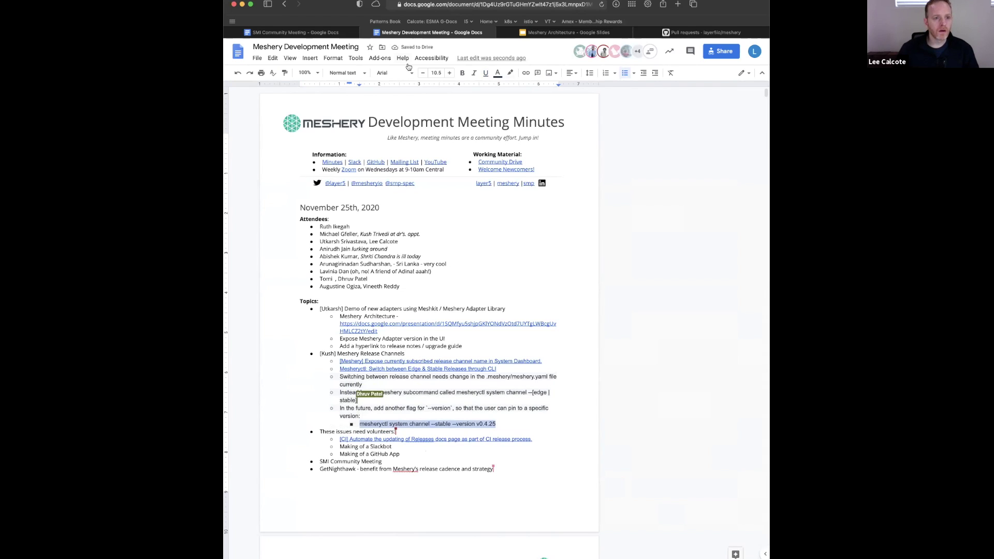
left_click(398, 74)
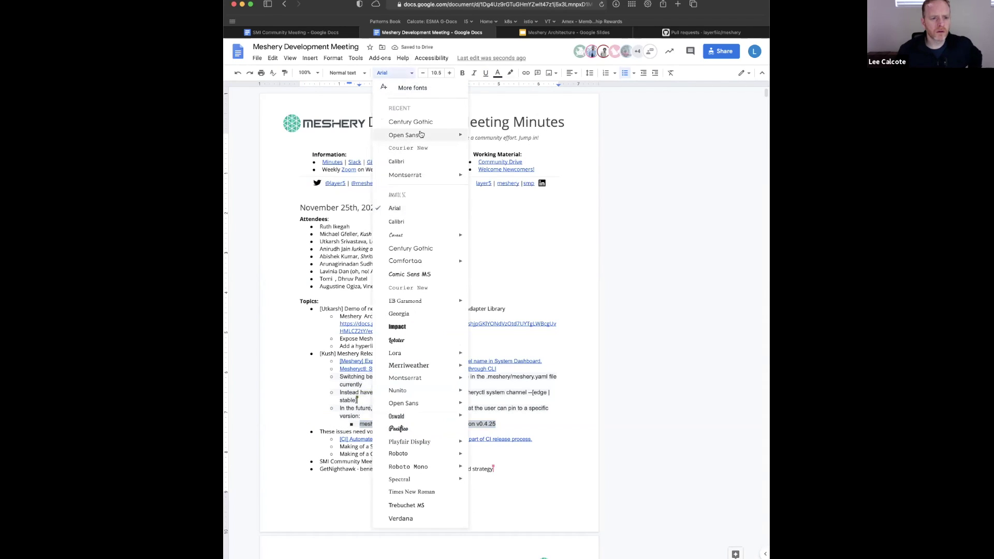
left_click(422, 148)
left_click(408, 432)
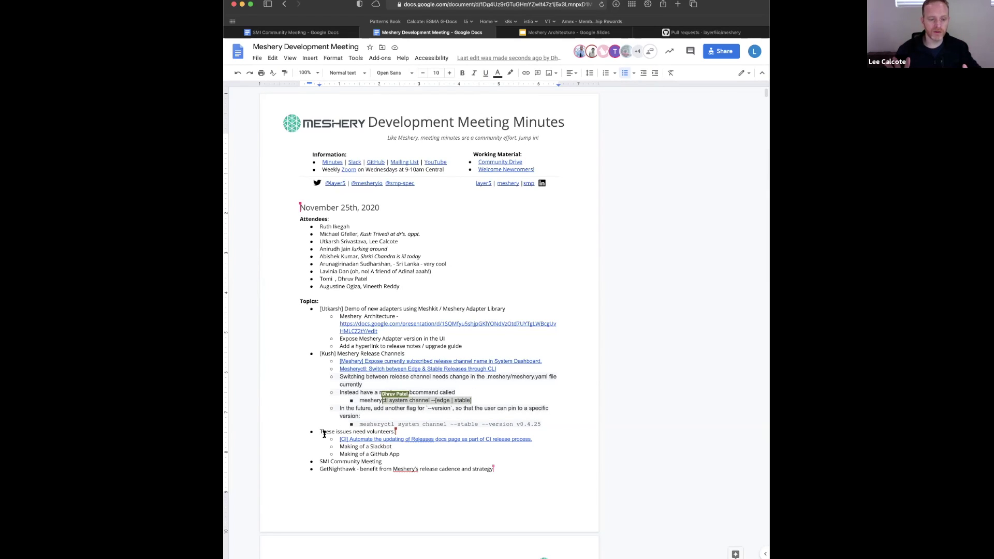
Enlarge the Meshery minutes to 125% and highlight the "mesheryctl system channel" part of the versioned example command
left_click_drag(357, 427, 444, 426)
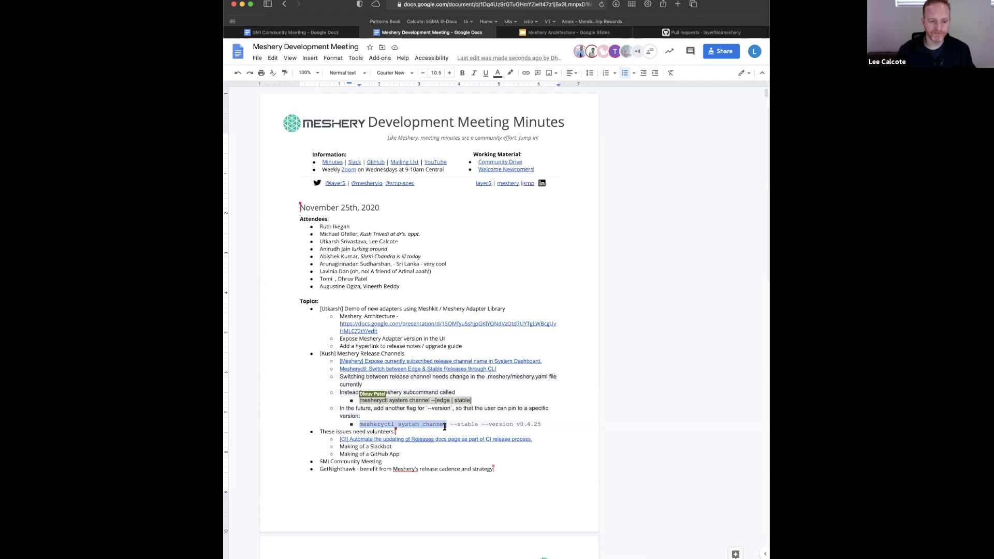
scroll(373, 433, "down", 5)
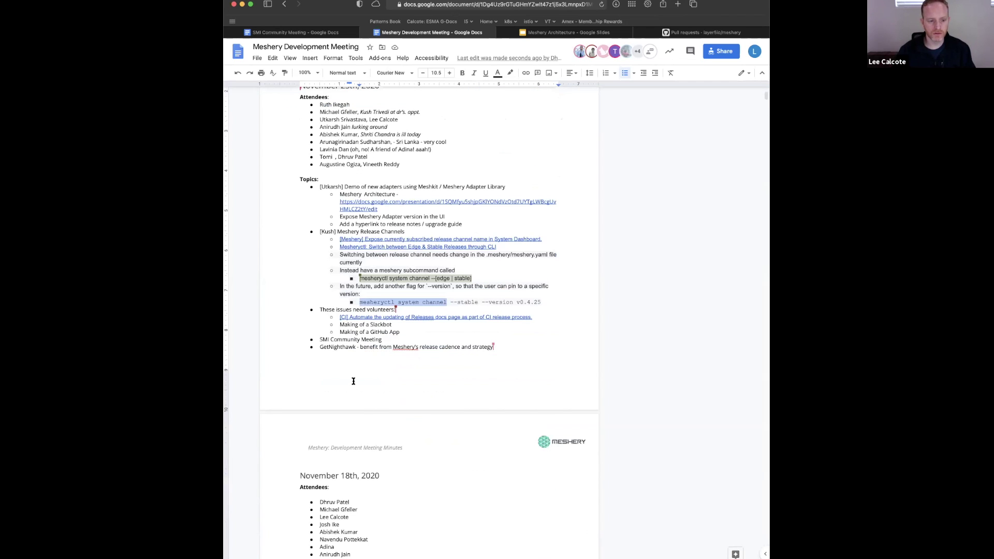
left_click(345, 74)
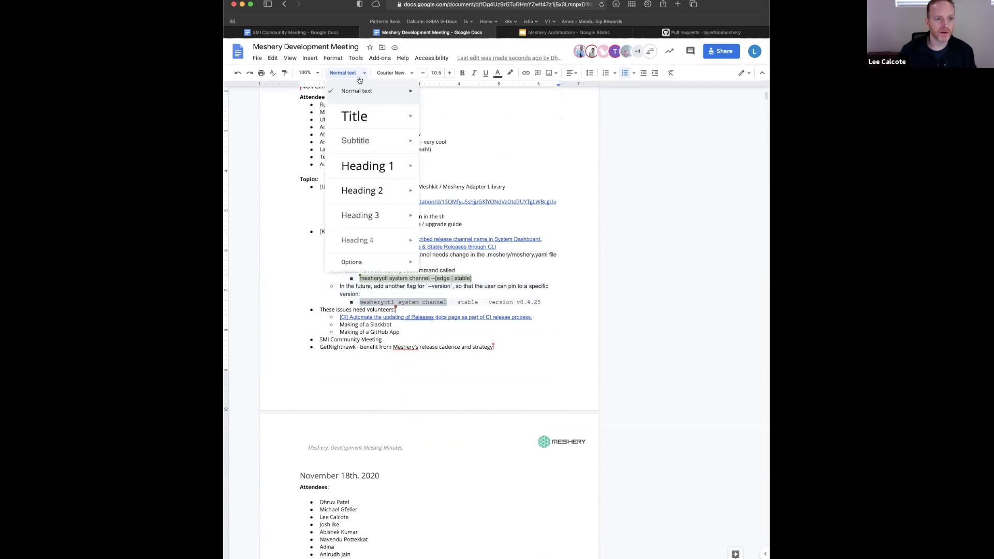
left_click(307, 73)
left_click(308, 161)
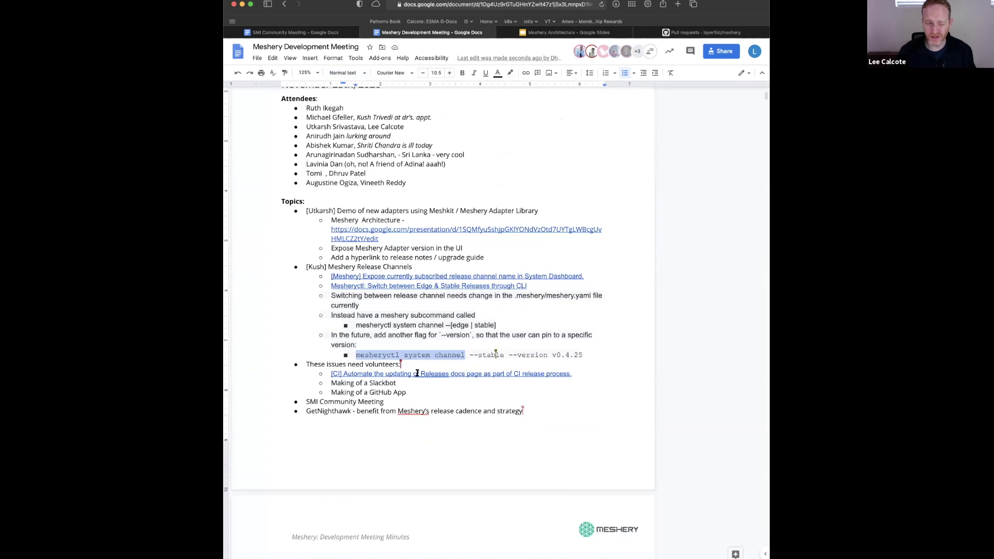
left_click_drag(427, 355, 469, 355)
scroll(400, 373, "down", 2)
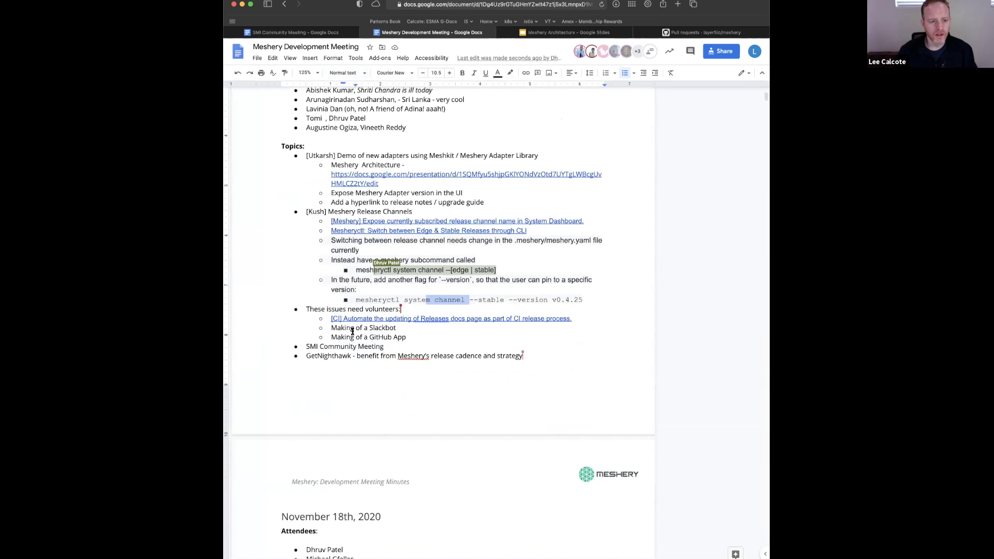
Review the "These issues need volunteers" topic and open its linked GitHub issue on automating the Releases docs page update
left_click_drag(306, 309, 402, 310)
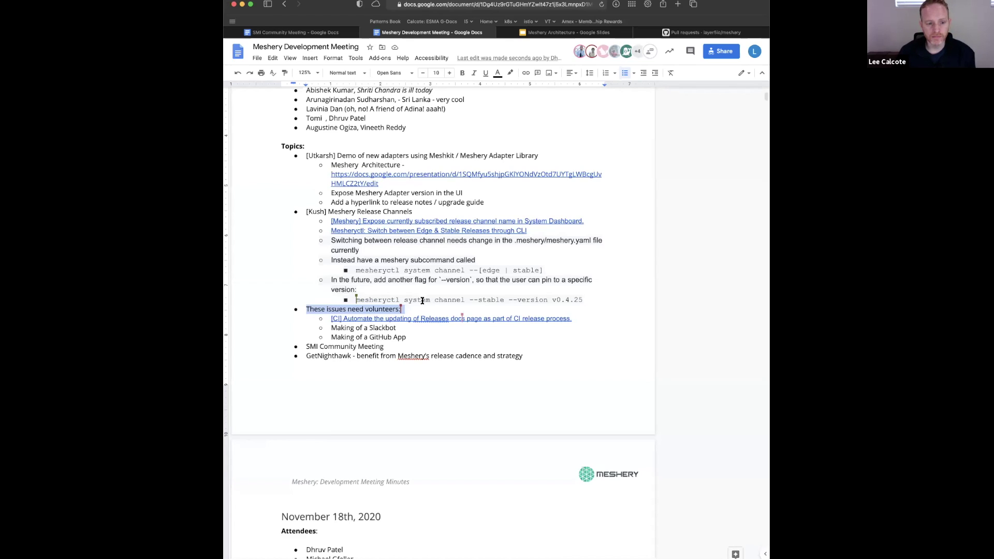
left_click_drag(464, 271, 356, 271)
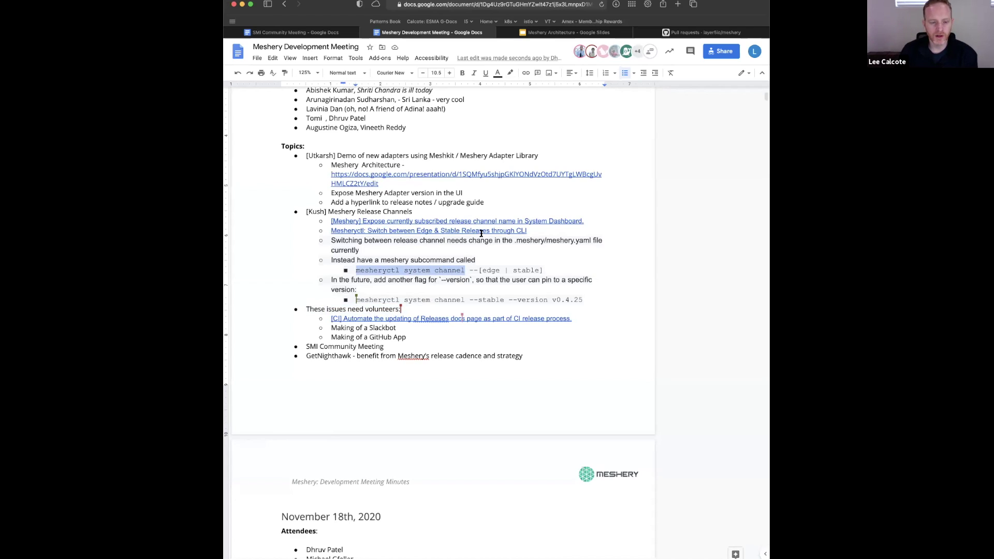
left_click(440, 319)
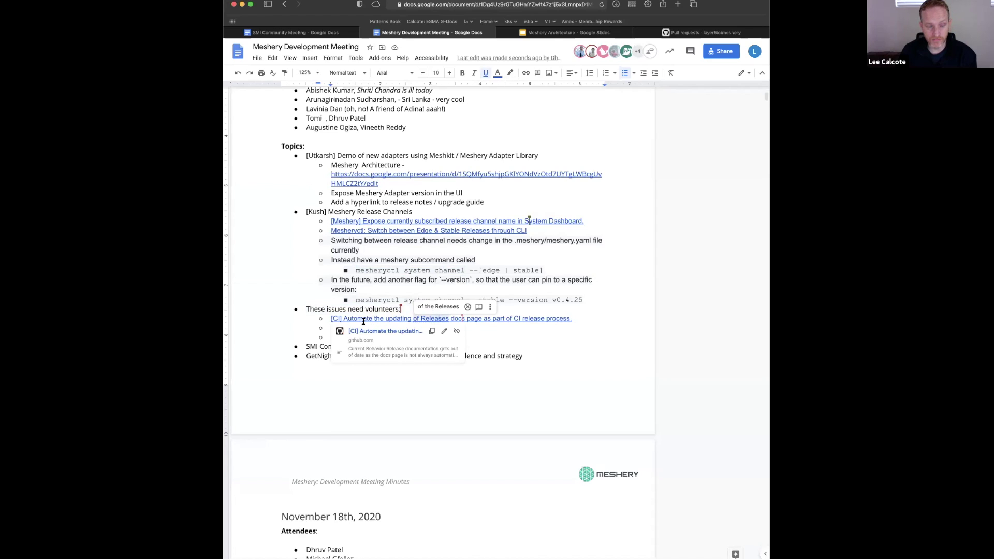
left_click(388, 332)
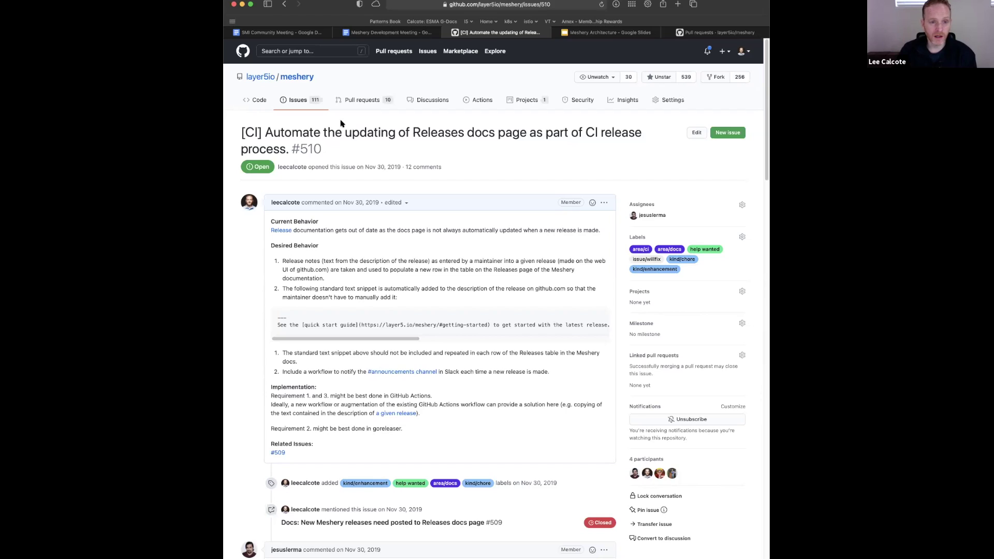
Look at the meshery repository's Actions workflows in a wider window and open the newest Meshery run for pull request #1985
left_click(472, 103)
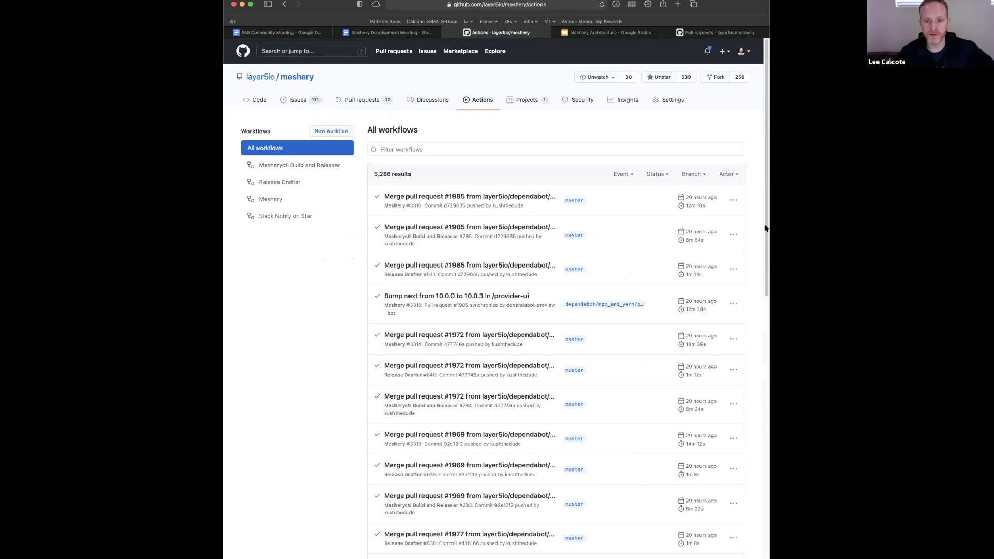
left_click_drag(770, 207, 811, 208)
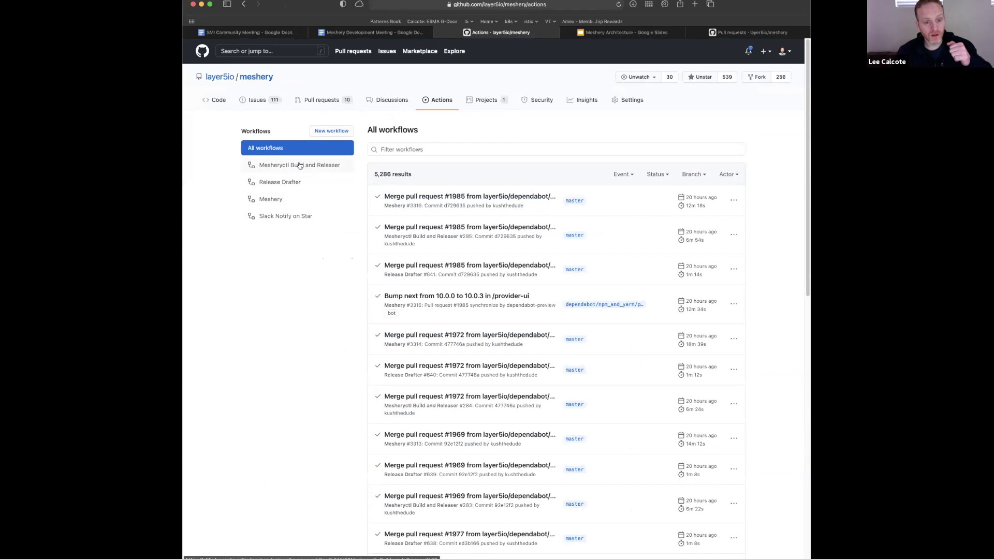
left_click(402, 199)
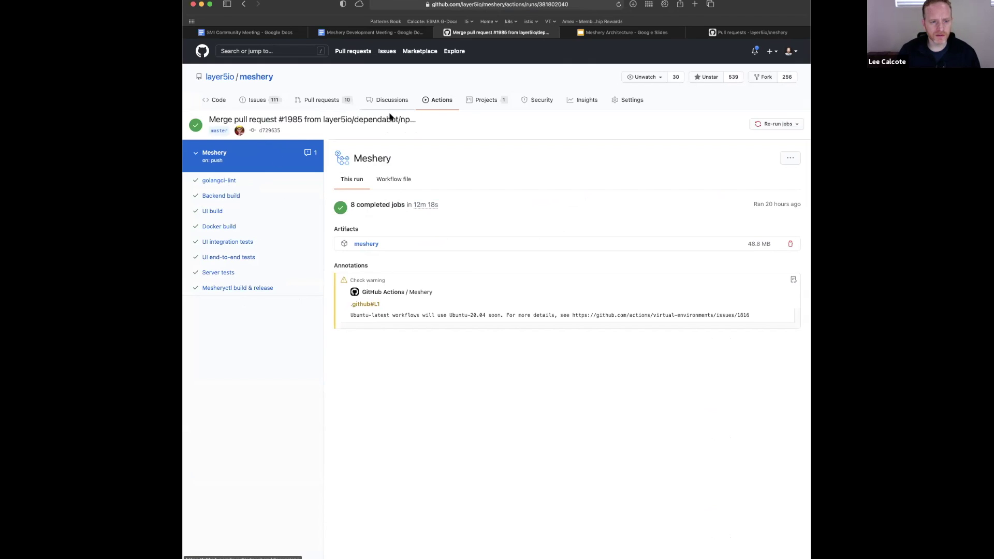
Return to issue #510 and highlight its title about automating the Releases docs page update
key("super+bracketleft")
key("super+bracketleft")
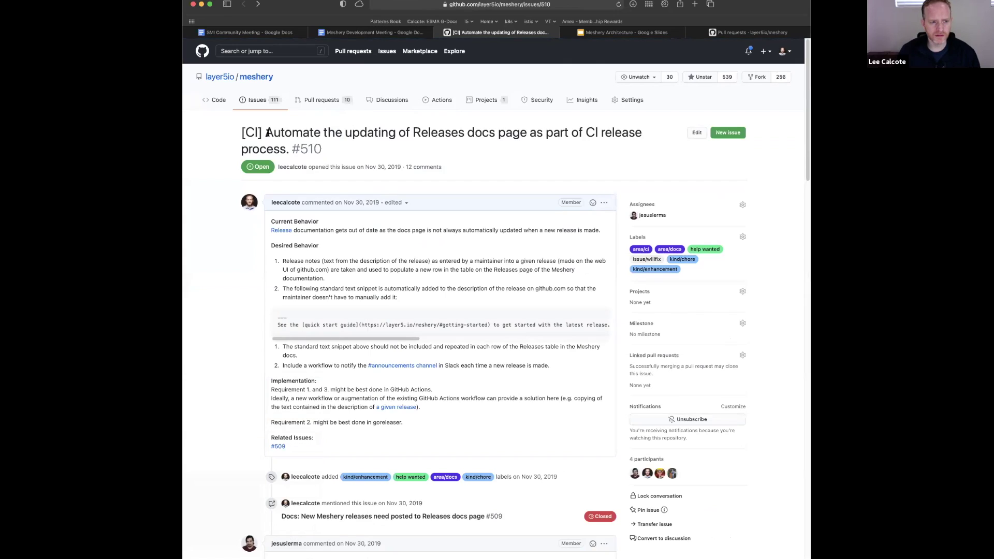
left_click_drag(266, 133, 284, 145)
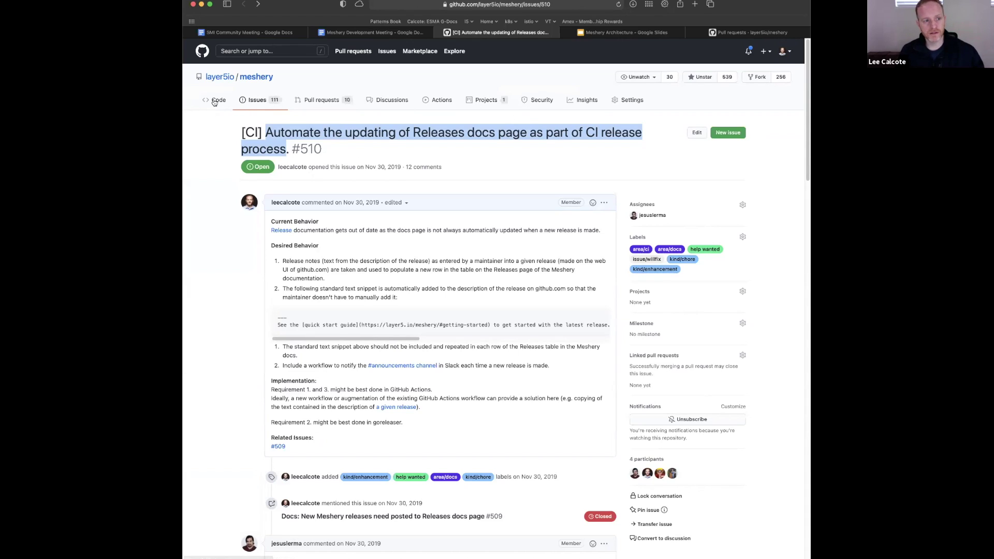
Open the Meshery v0.4.24 release from the repository's main page and highlight when it was released
left_click(258, 78)
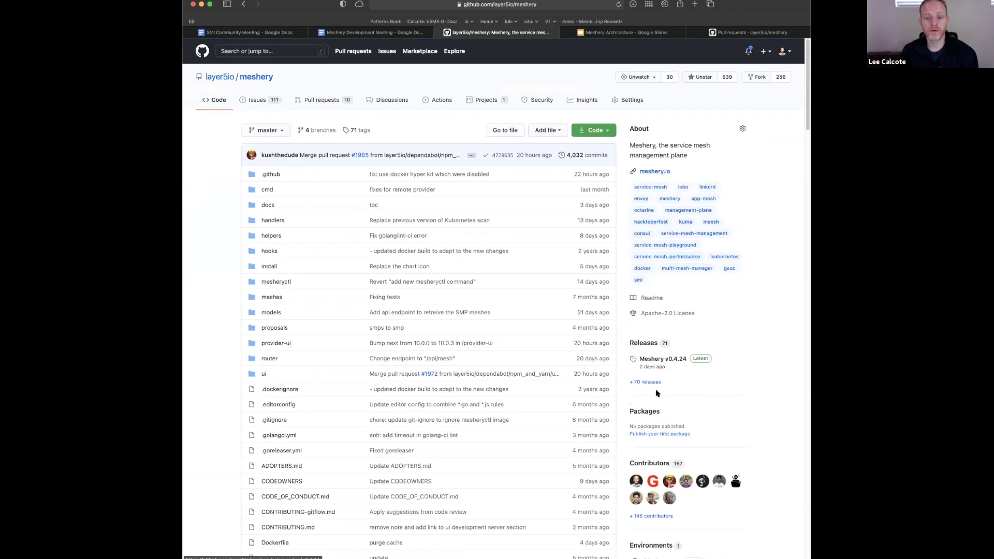
left_click(659, 359)
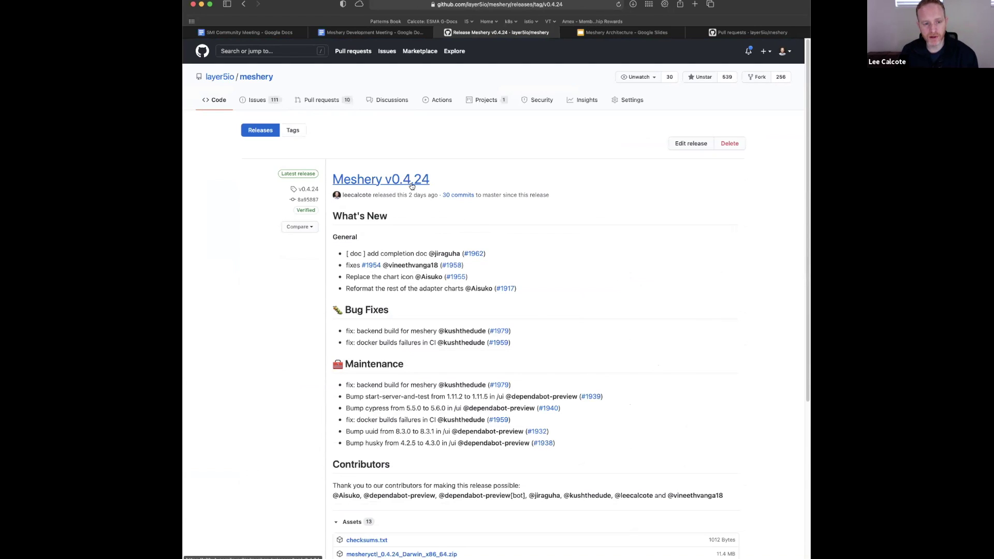
left_click_drag(408, 196, 438, 196)
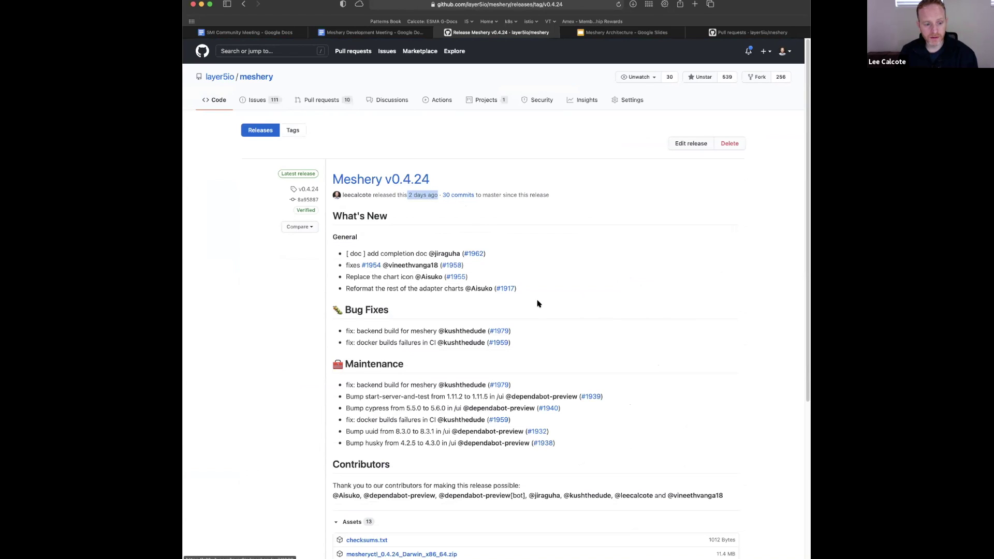
Examine the v0.4.24 release notes, covering the What's New, Bug Fixes and Maintenance entries
scroll(495, 417, "down", 2)
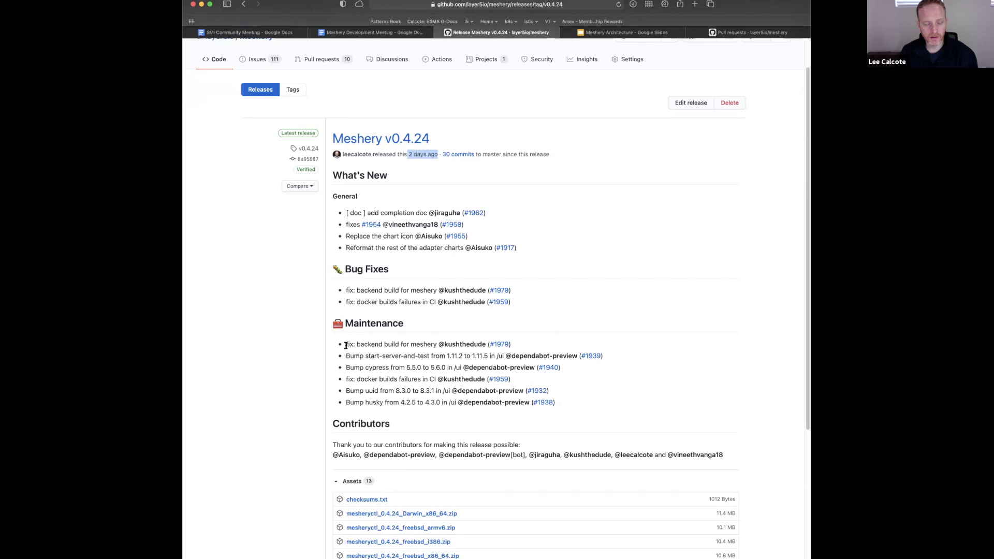
left_click_drag(346, 346, 386, 356)
triple_click(386, 355)
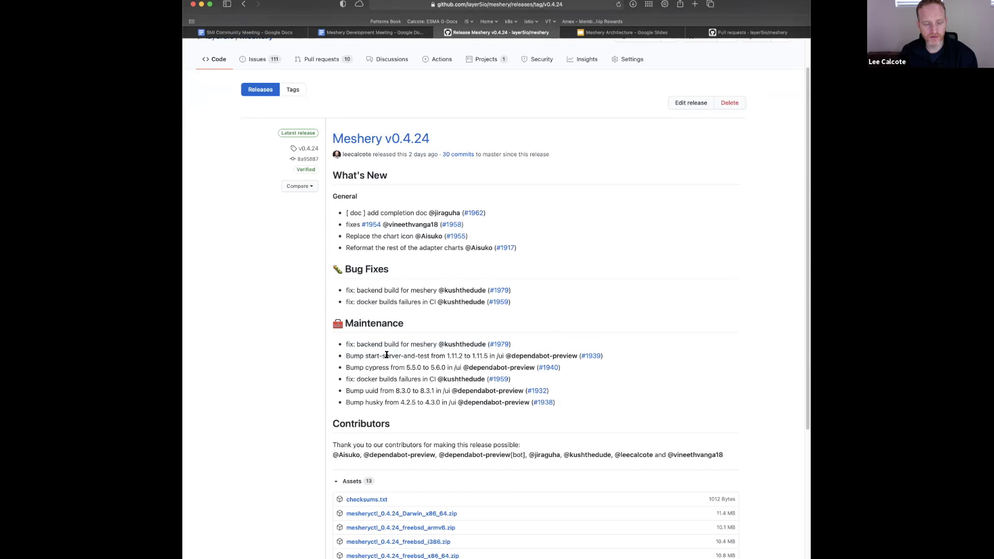
double_click(403, 304)
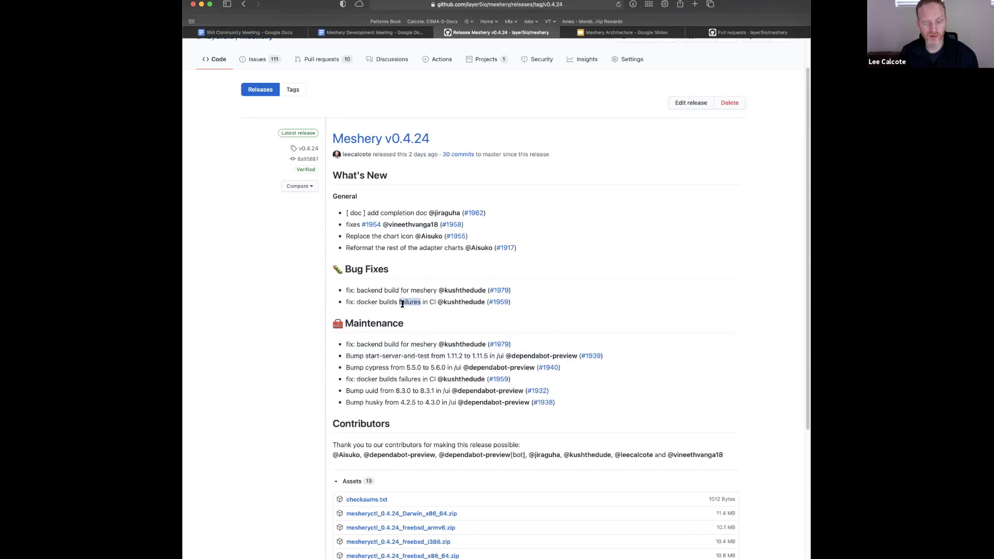
left_click(406, 250)
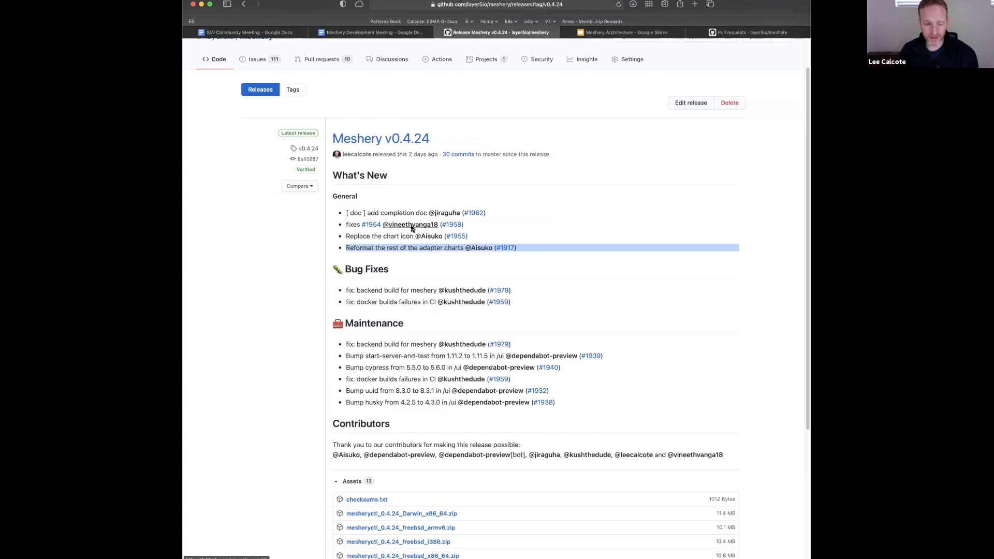
triple_click(387, 248)
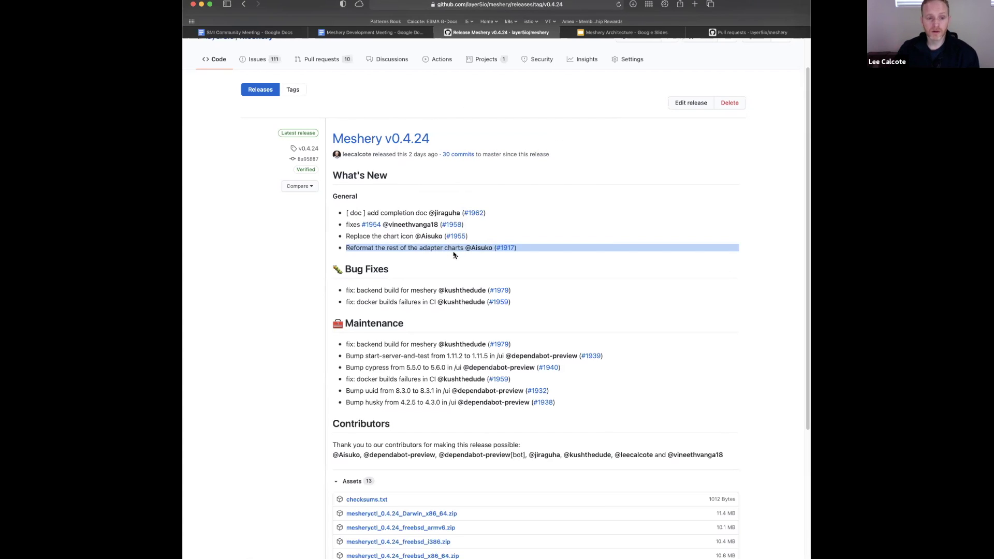
double_click(451, 250)
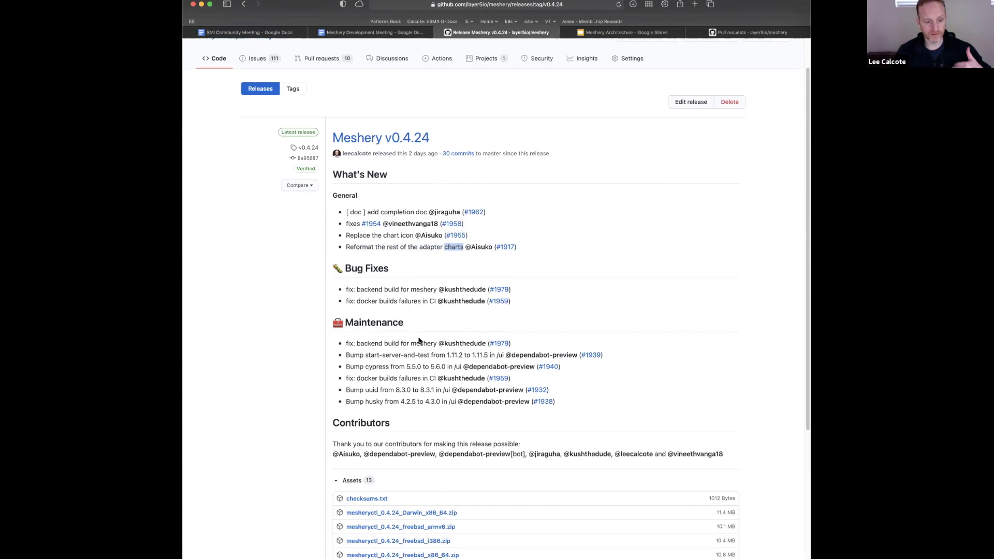
scroll(509, 358, "down", 3)
scroll(492, 293, "up", 3)
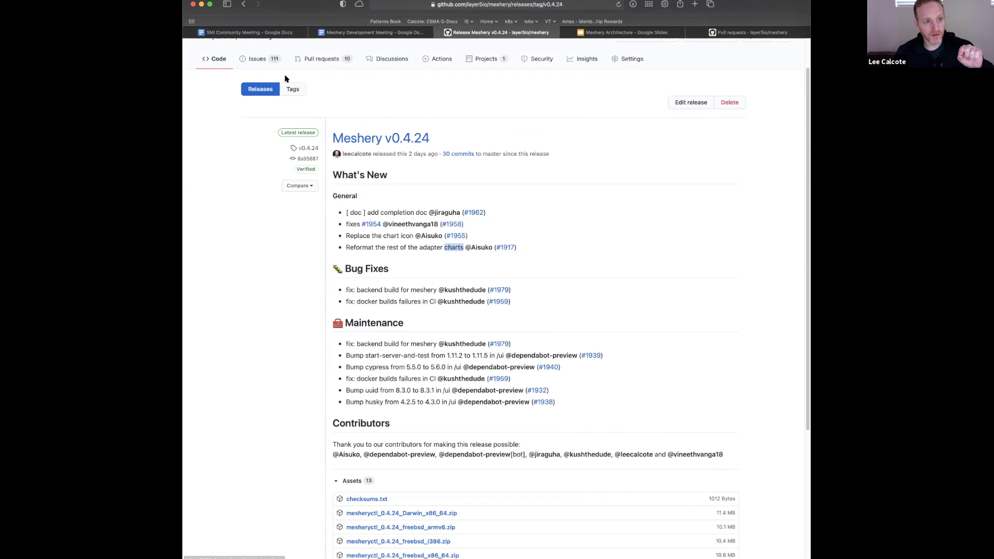
scroll(290, 80, "up", 2)
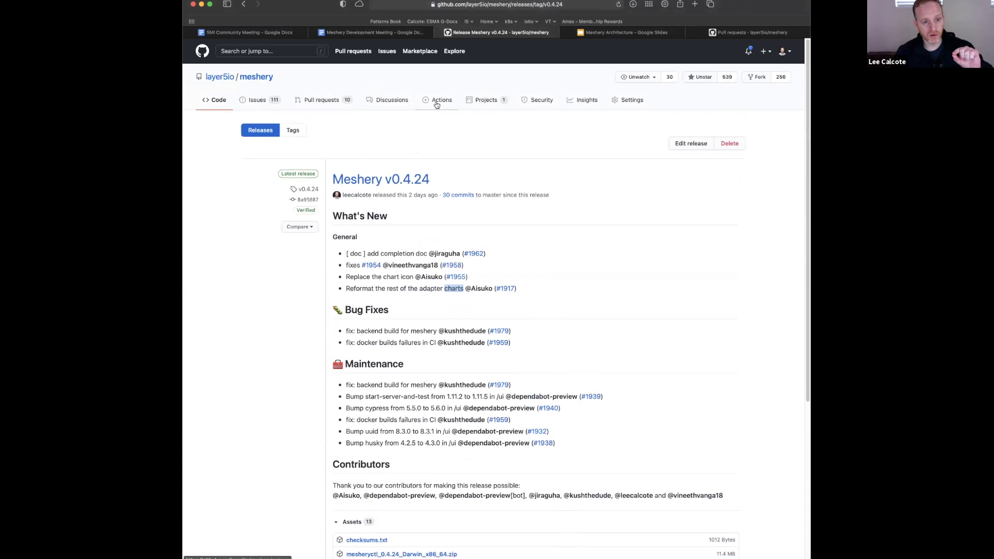
Open the slack.yml workflow file from the .github/workflows folder in the v0.4.24 code
left_click(225, 103)
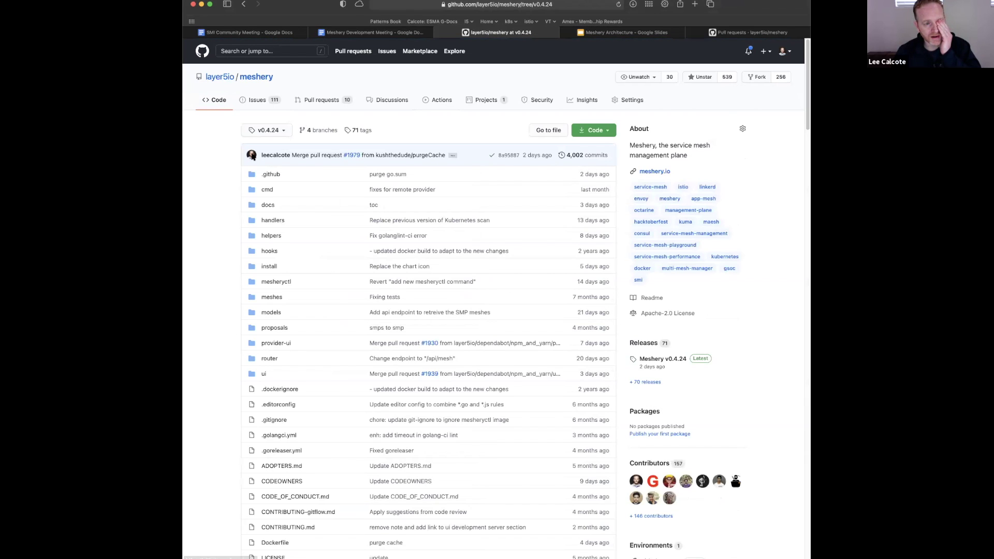
left_click(270, 175)
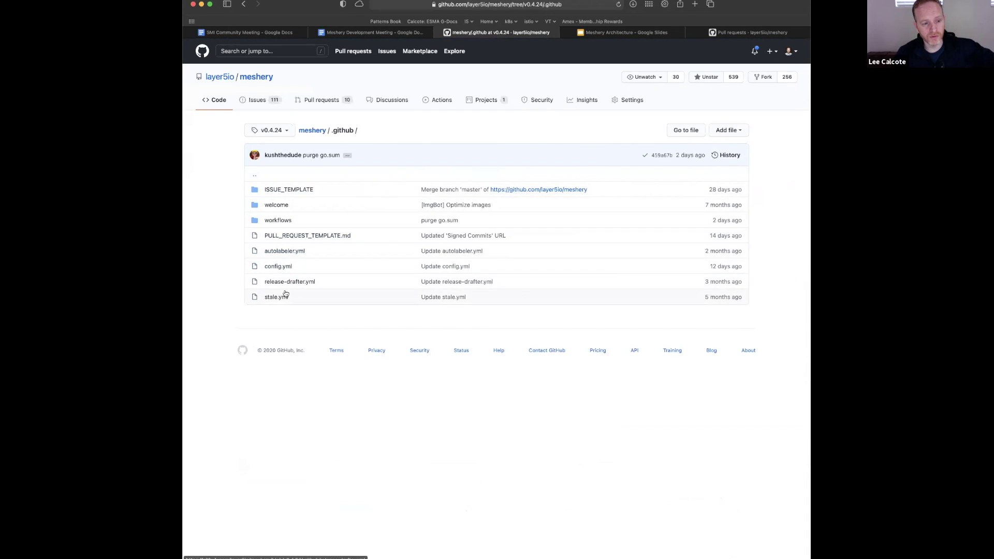
left_click(281, 221)
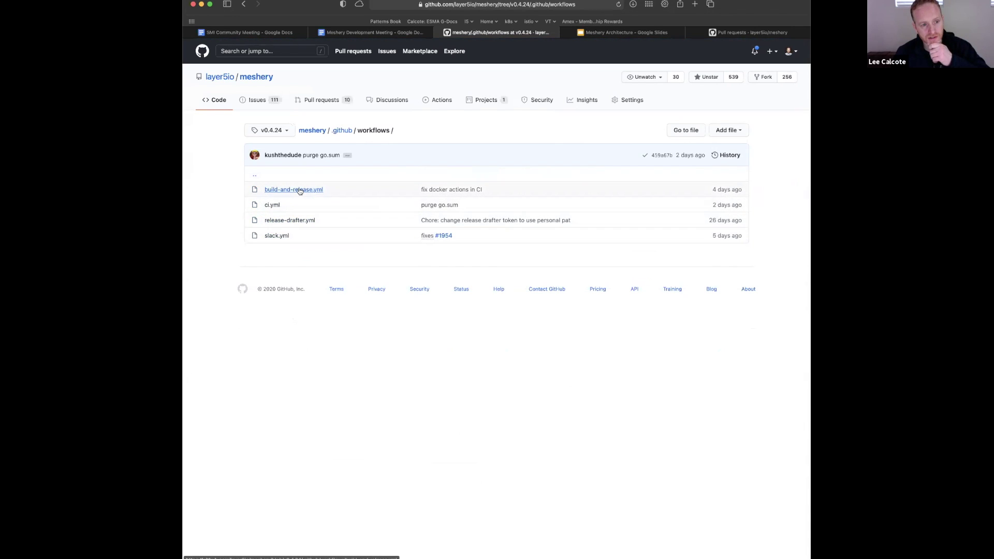
left_click(280, 237)
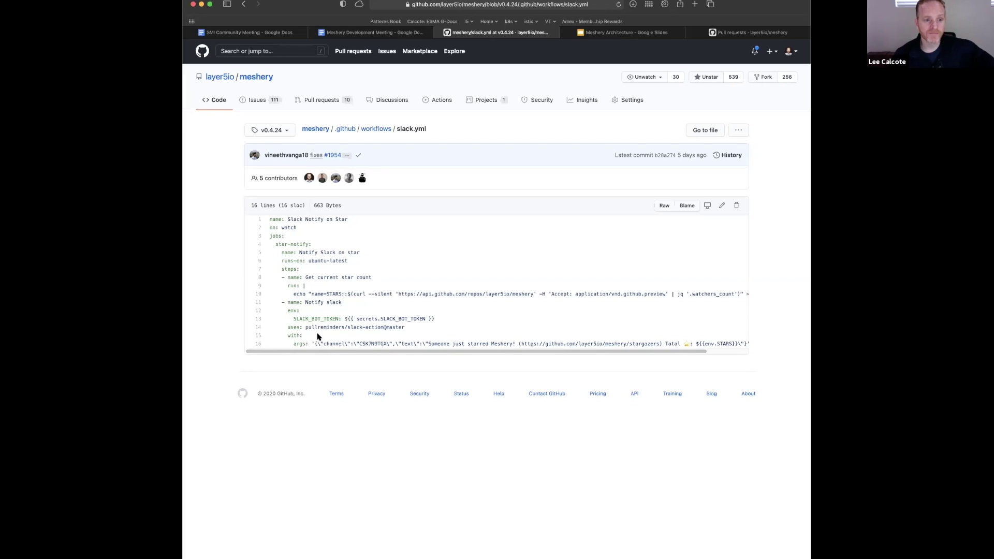
Examine the Notify slack step in slack.yml, including its token variable, the action used, the channel ID and the message text
left_click_drag(292, 318, 410, 325)
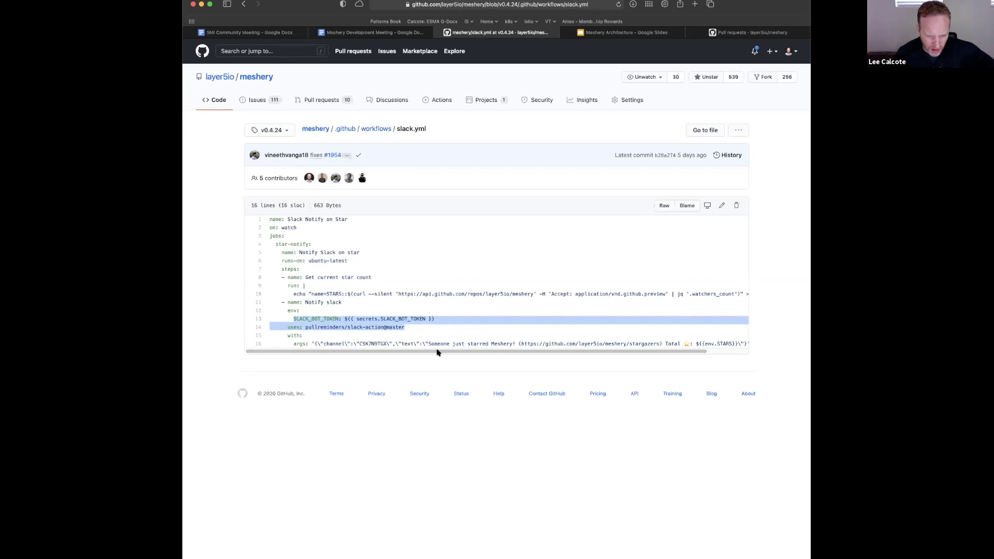
double_click(371, 343)
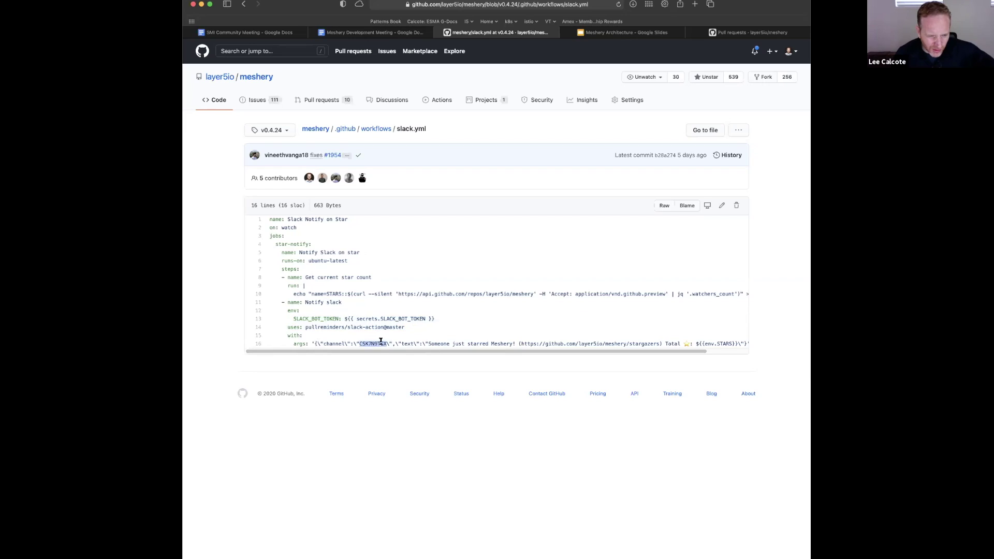
left_click_drag(388, 344, 361, 342)
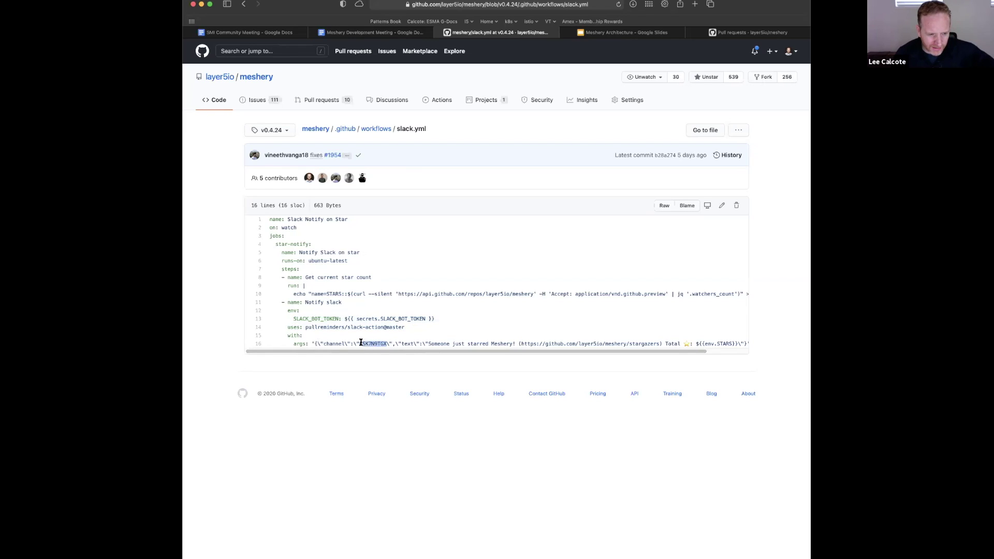
double_click(330, 343)
double_click(363, 343)
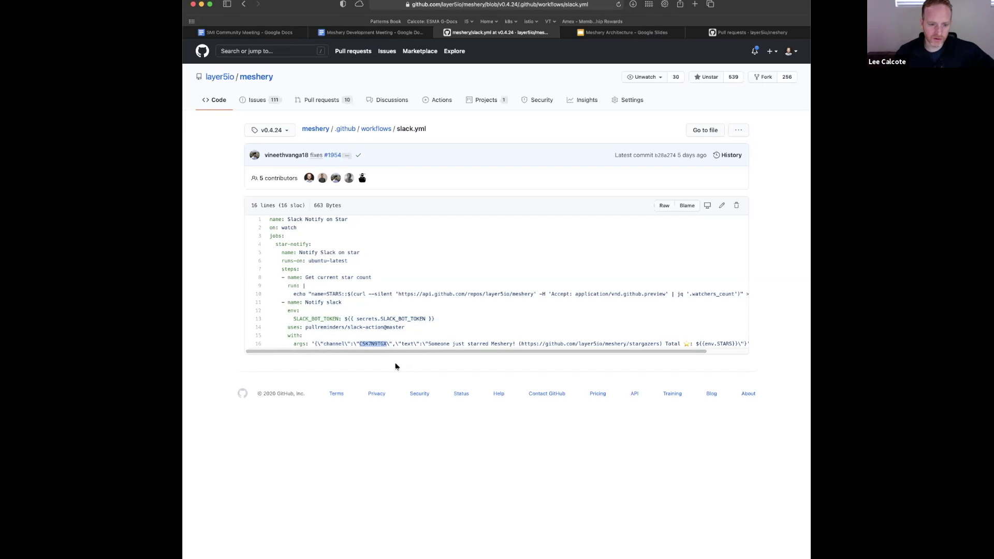
double_click(506, 343)
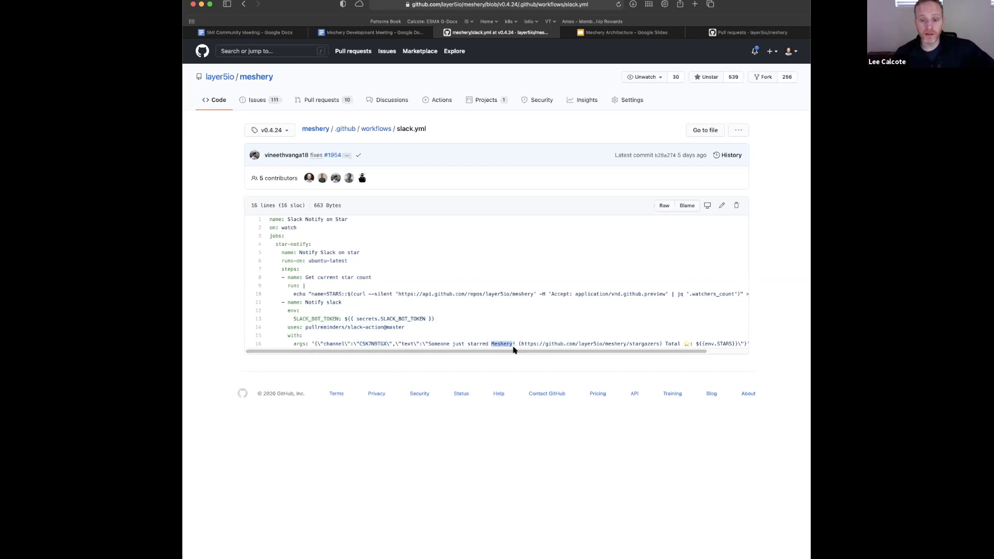
left_click_drag(514, 349, 464, 350)
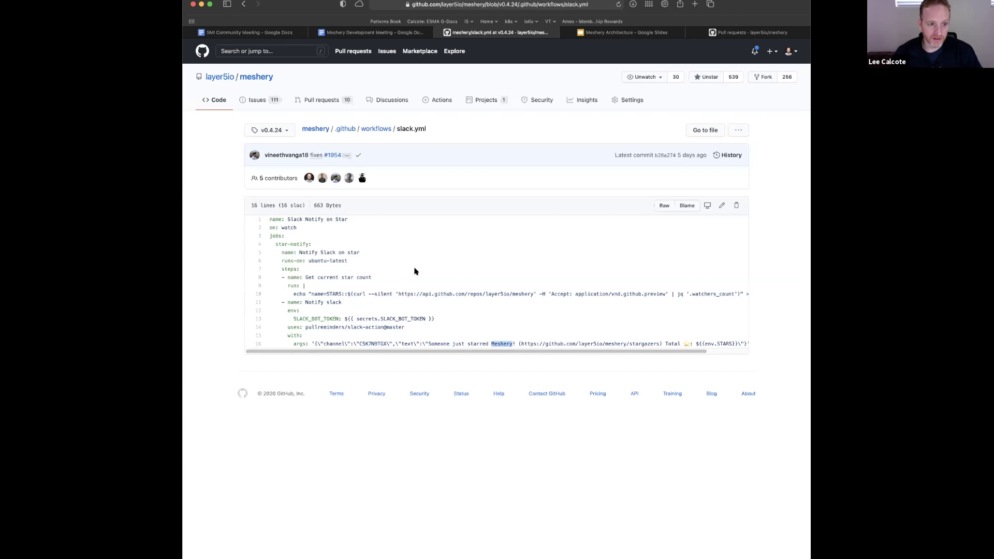
Return from slack.yml to the Meshery v0.4.24 release page and highlight its notes from What's New through Maintenance
key("super+bracketleft")
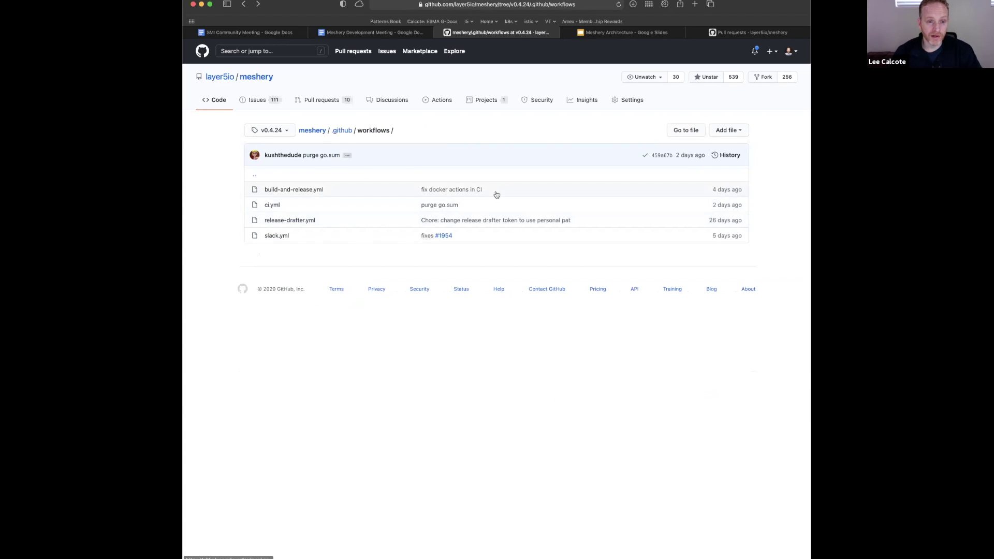
key("super+bracketleft")
key("super+bracketleft")
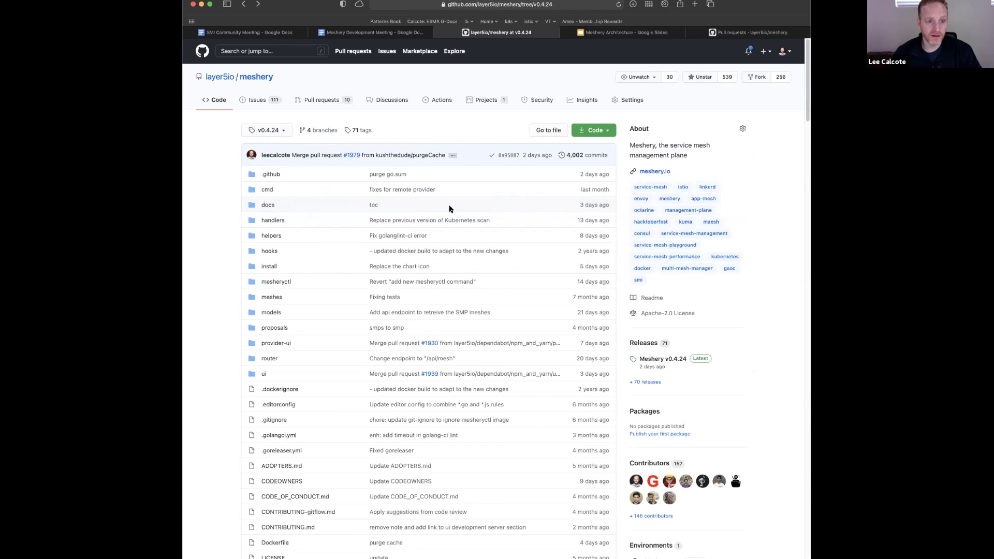
key("super+bracketleft")
left_click_drag(334, 218, 588, 447)
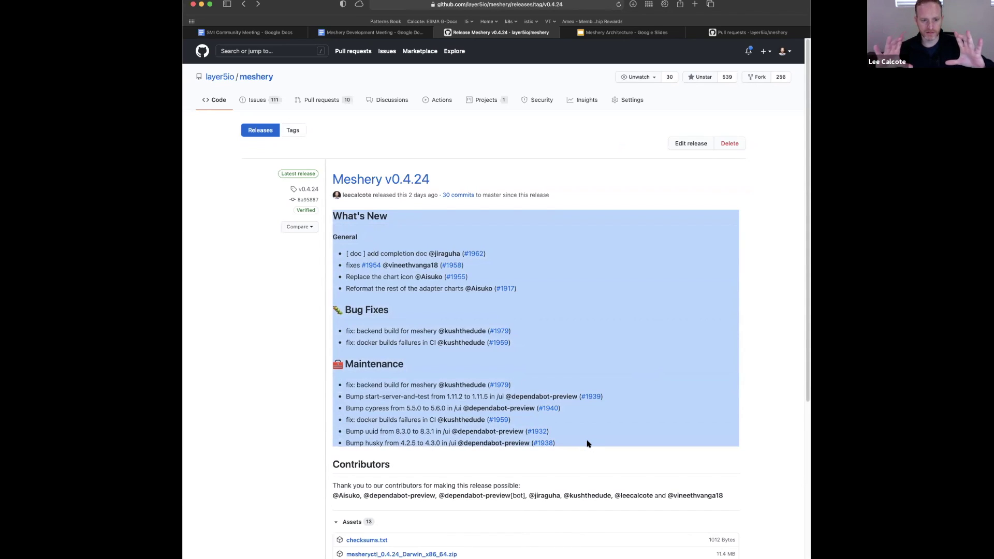
Open the v0.4.24 release for editing, highlight its Markdown notes, and leave the editor without saving
left_click(698, 145)
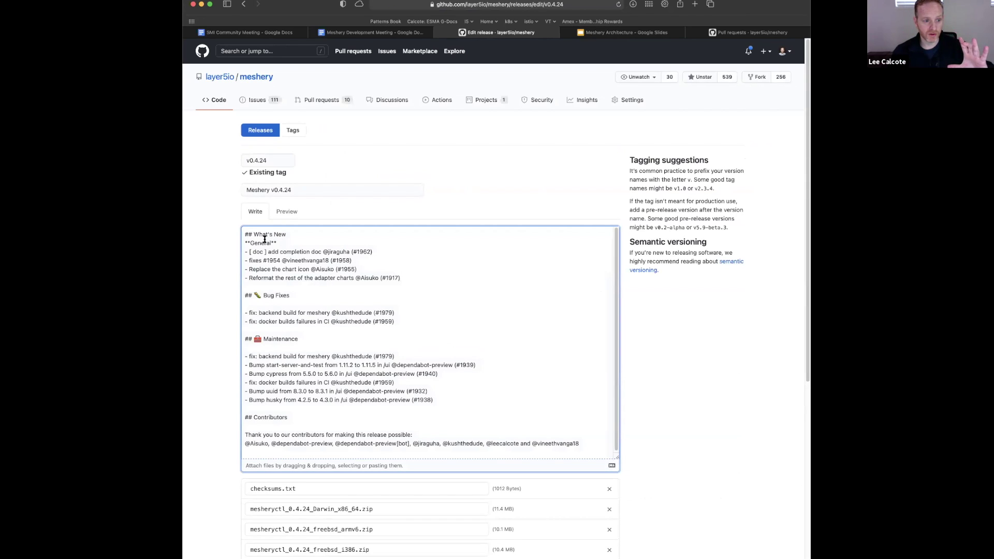
left_click_drag(253, 234, 474, 458)
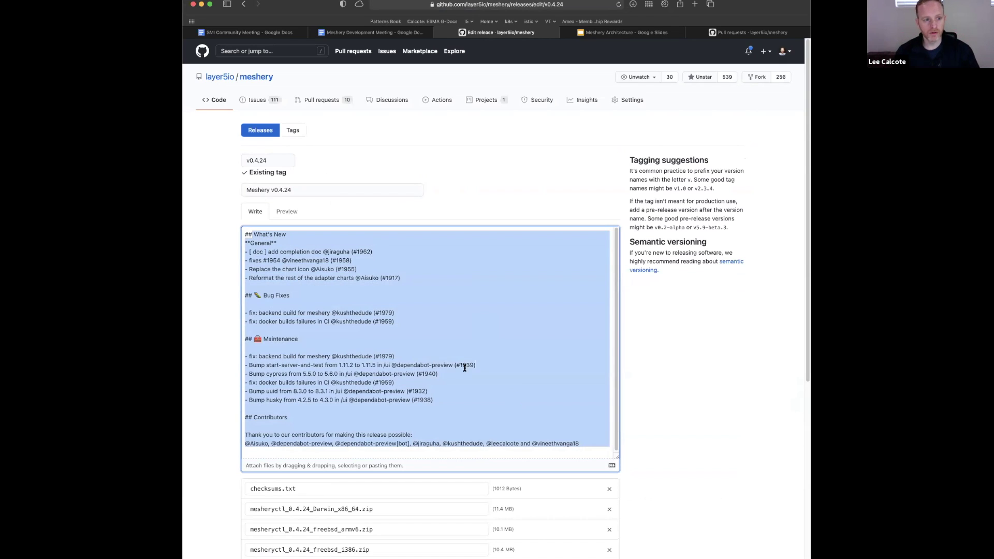
key("super+bracketleft")
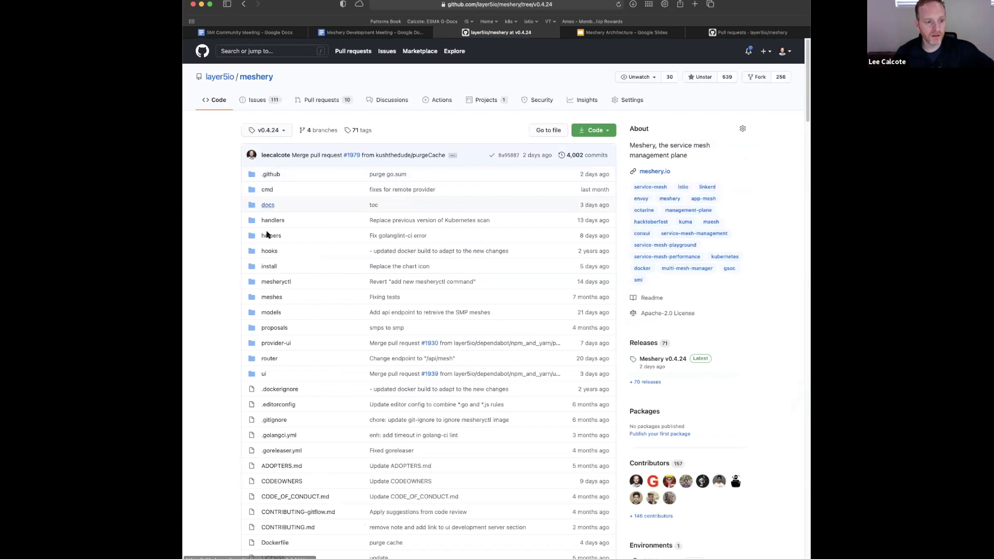
Browse the docs/pages folder of the v0.4.24 code, looking into the reference subfolder for the release docs
left_click(268, 206)
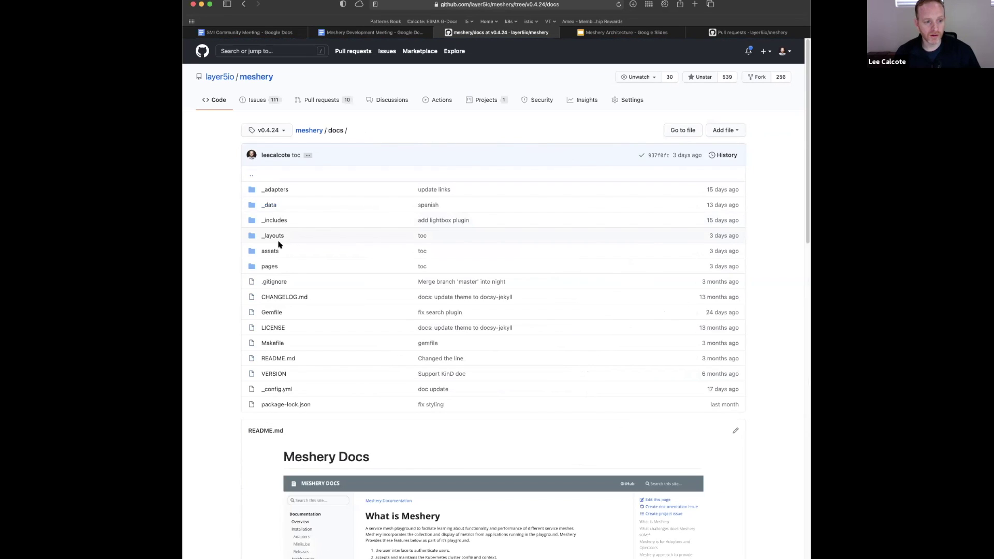
left_click(272, 268)
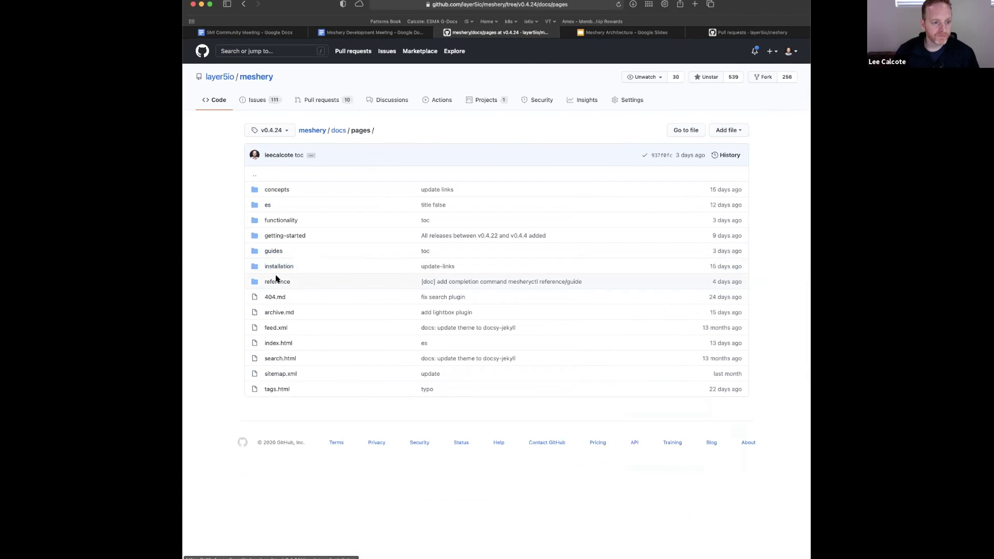
left_click(277, 281)
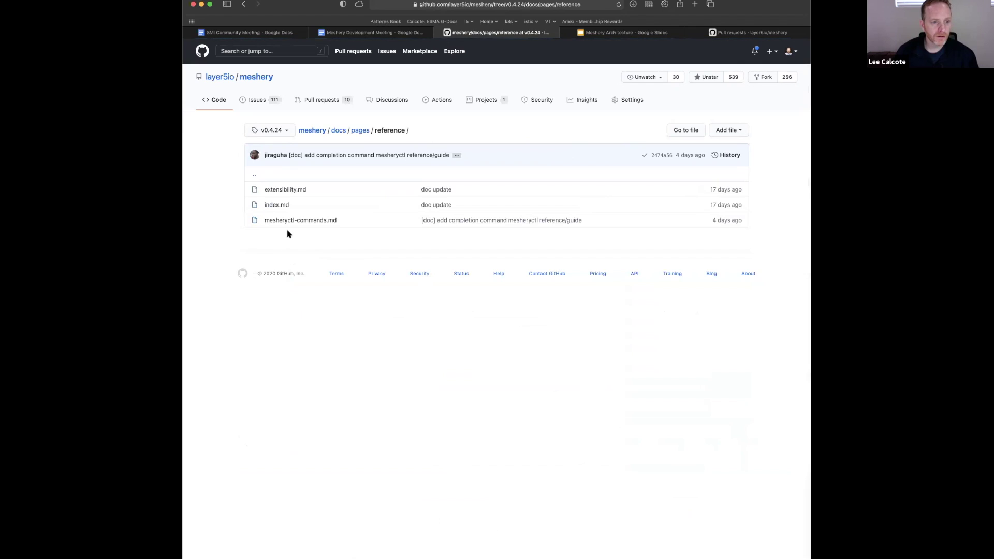
key("super+bracketleft")
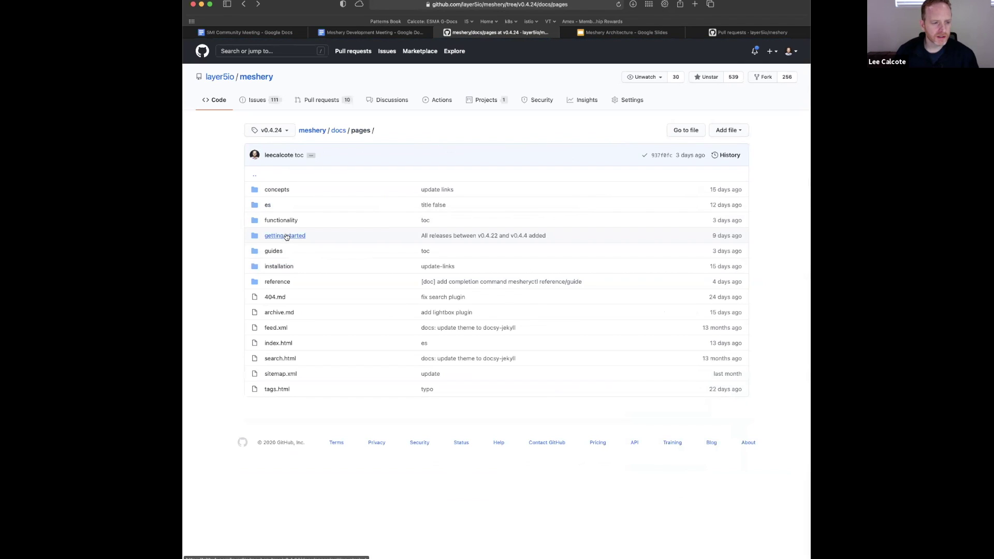
left_click(274, 280)
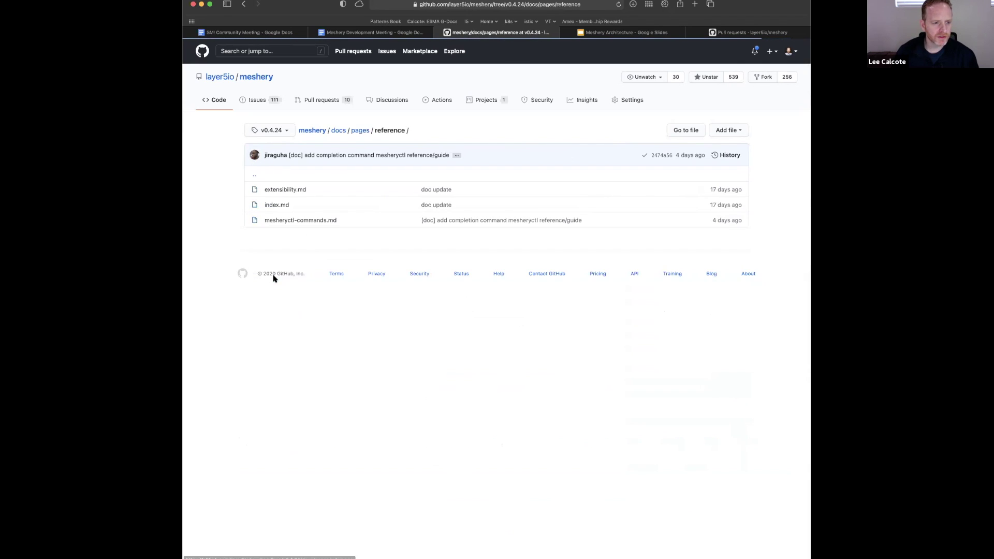
key("super+bracketleft")
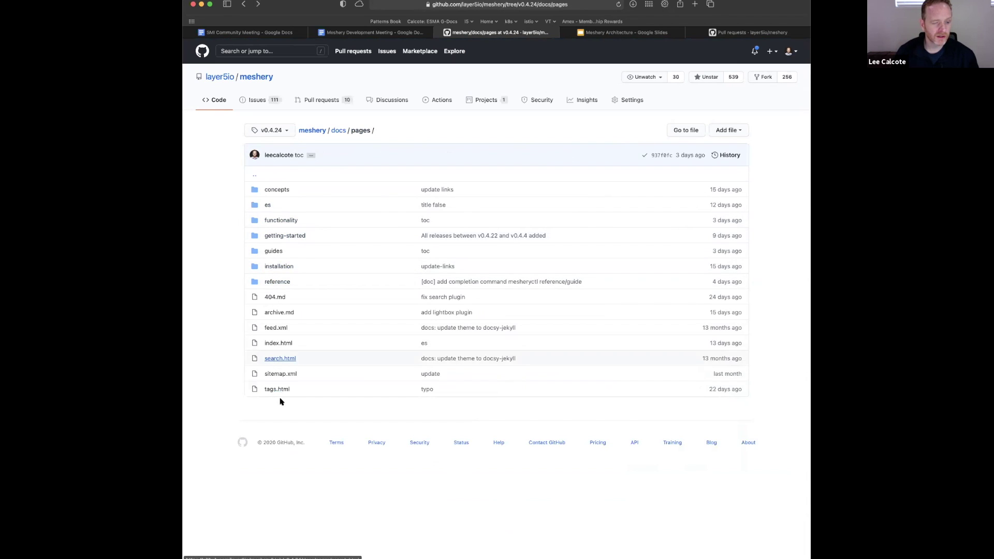
Load docs.meshery.io in a new tab and open the Releases page of the Meshery documentation
key("super+t")
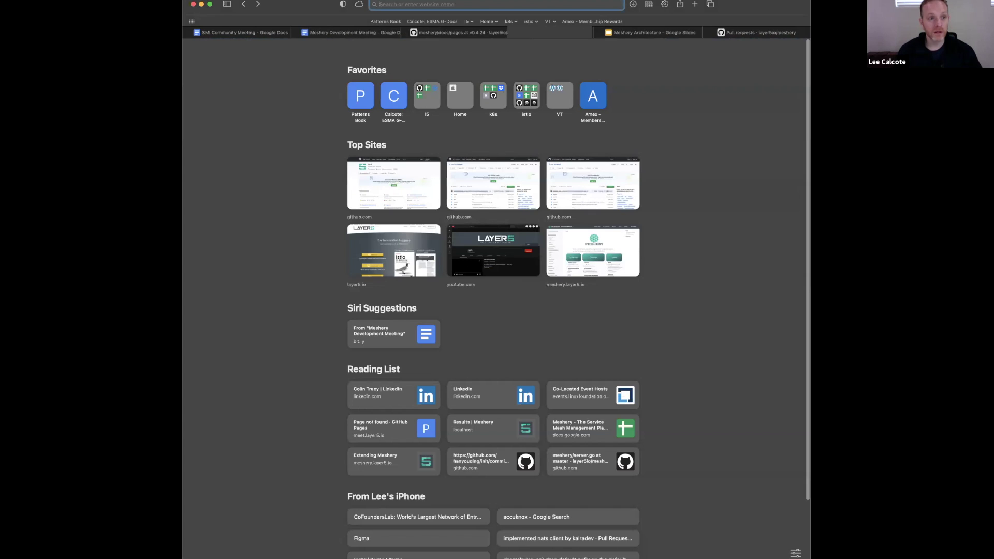
type("docs.meshery.io")
key("Return")
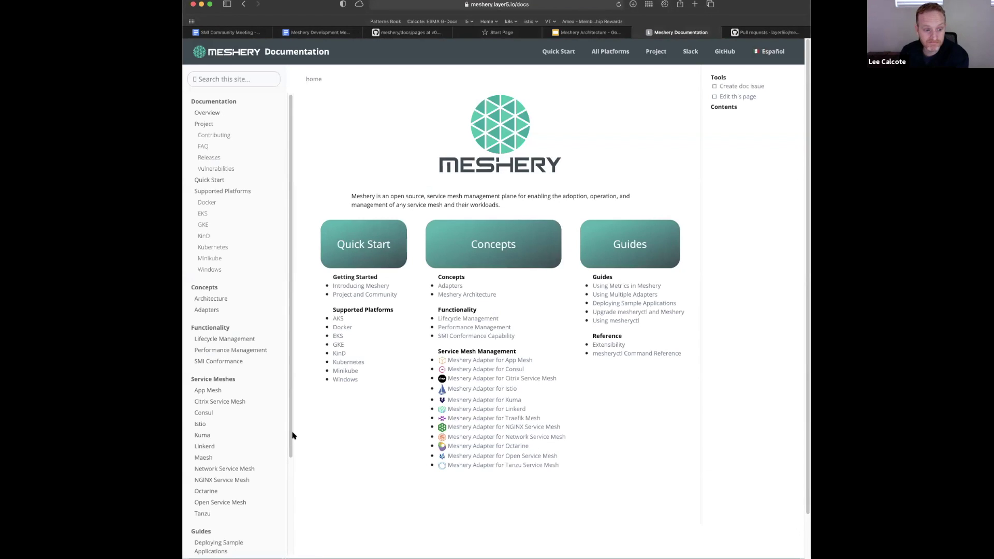
scroll(289, 433, "down", 5)
scroll(265, 533, "down", 1)
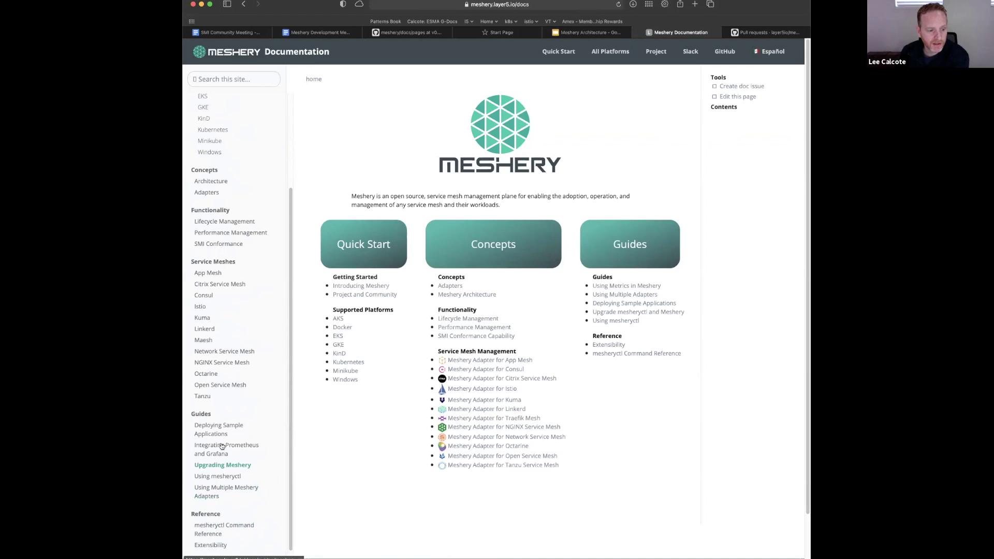
scroll(212, 486, "down", 3)
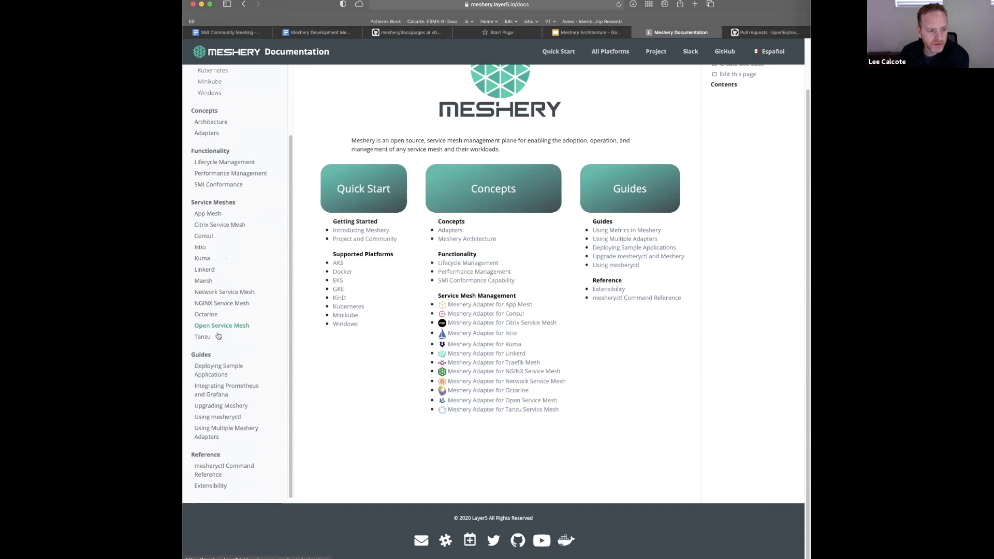
scroll(207, 438, "up", 8)
left_click(210, 158)
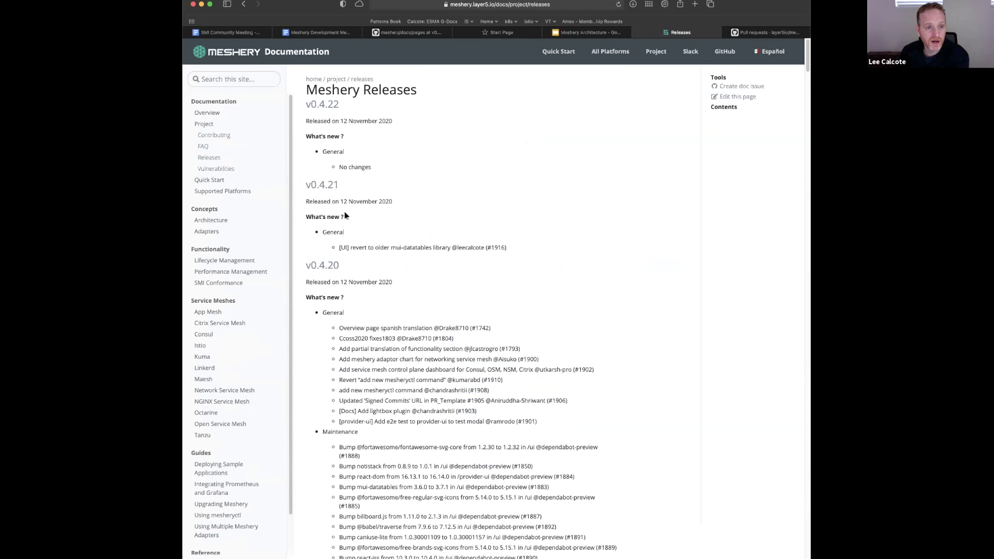
Highlight the v0.4.22 heading on the Meshery Releases page and close the empty Start Page tab
left_click_drag(352, 107, 296, 103)
left_click(356, 134)
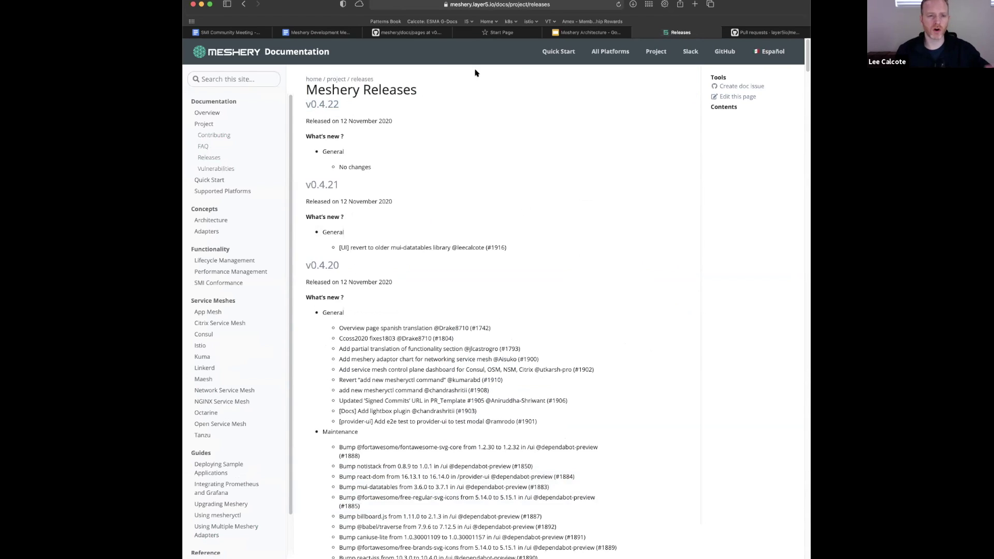
left_click(458, 32)
Return to the Meshery Development Meeting minutes and highlight the two sub-points under the CI release docs issue
mouse_move(244, 34)
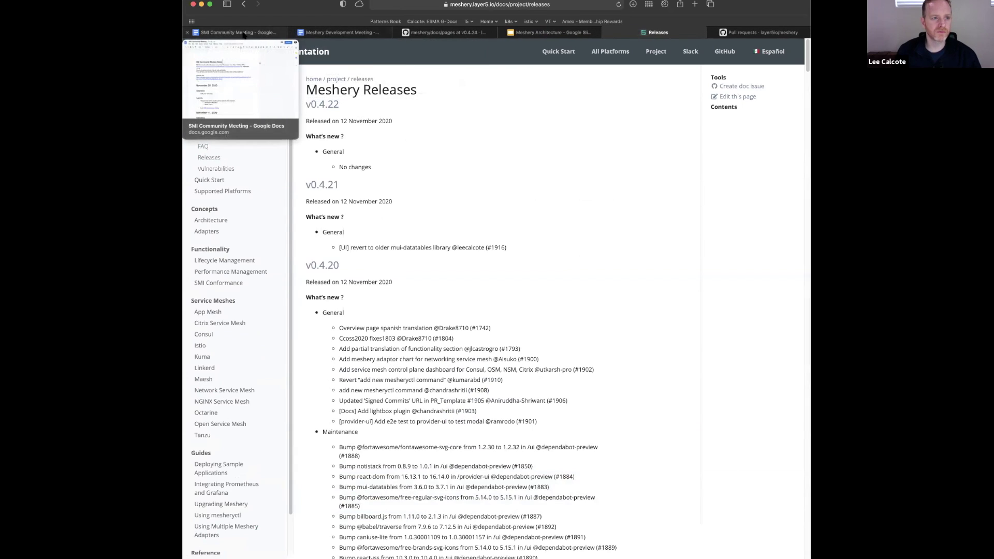
left_click(327, 33)
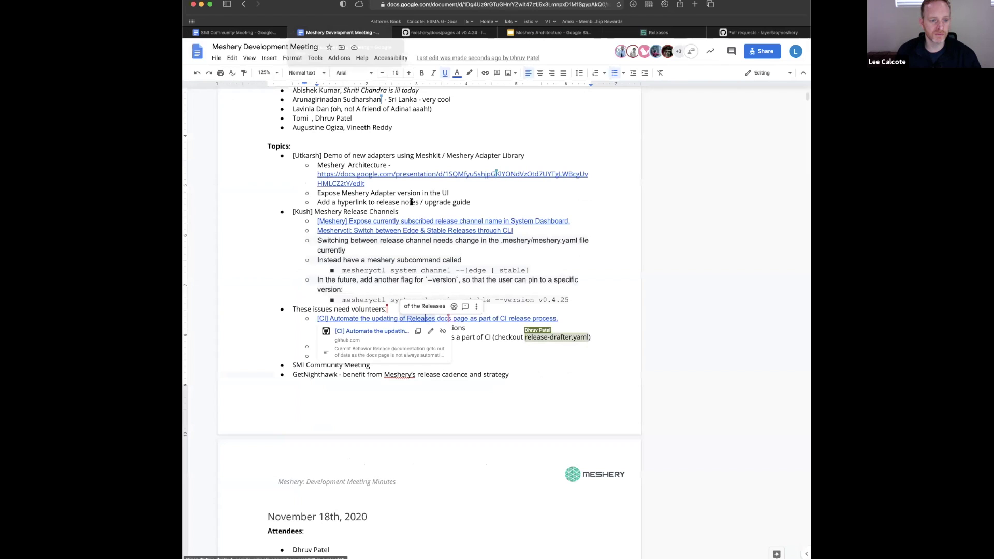
left_click(582, 318)
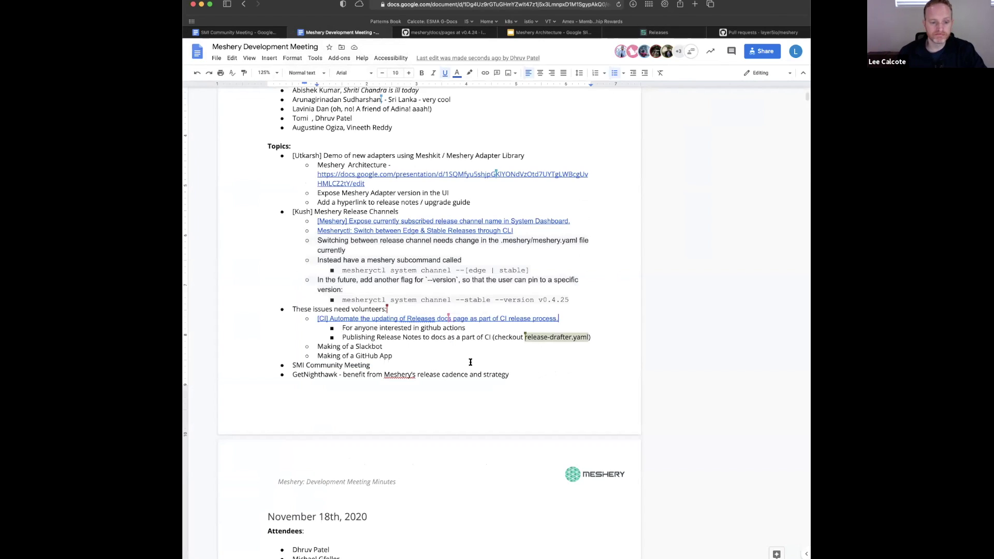
left_click_drag(343, 328, 603, 339)
left_click(601, 338)
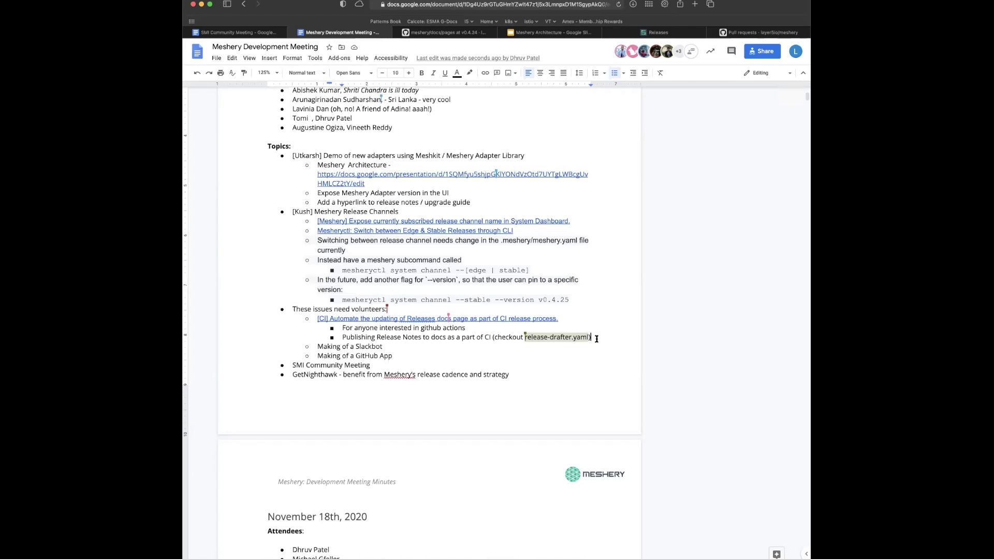
Add the volunteer's first name in square brackets before the CI release docs issue link, leaving no text after the link
left_click(579, 320)
type("- Aru")
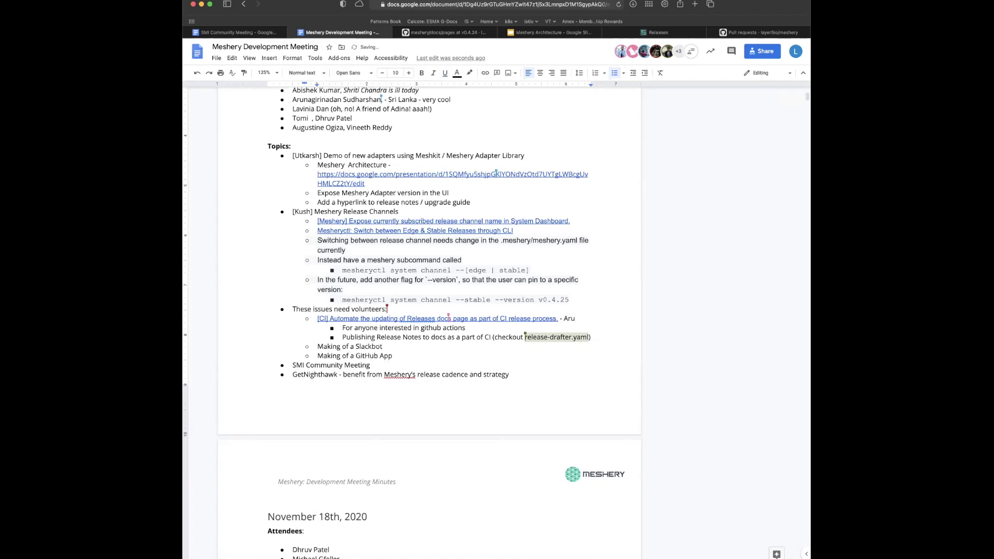
left_click(318, 319)
type("[Arun]")
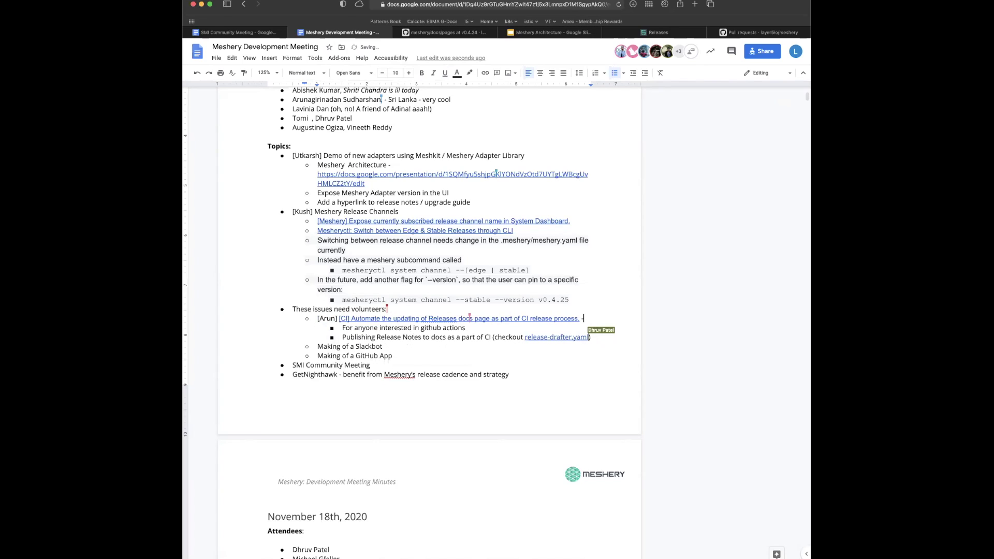
key("BackSpace")
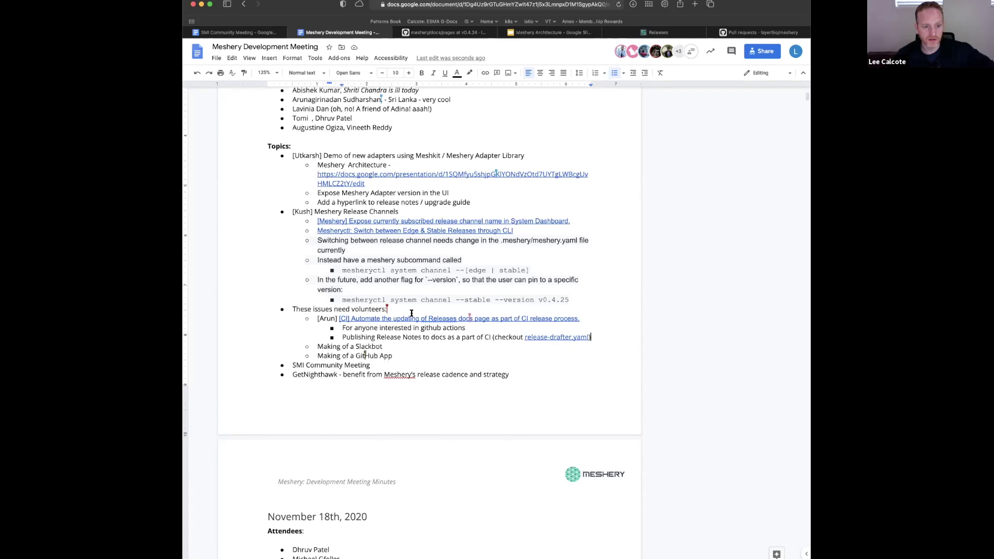
Highlight the Slackbot and GitHub App items under the volunteer issues and append a dash to "Making of a Slackbot"
left_click(602, 334)
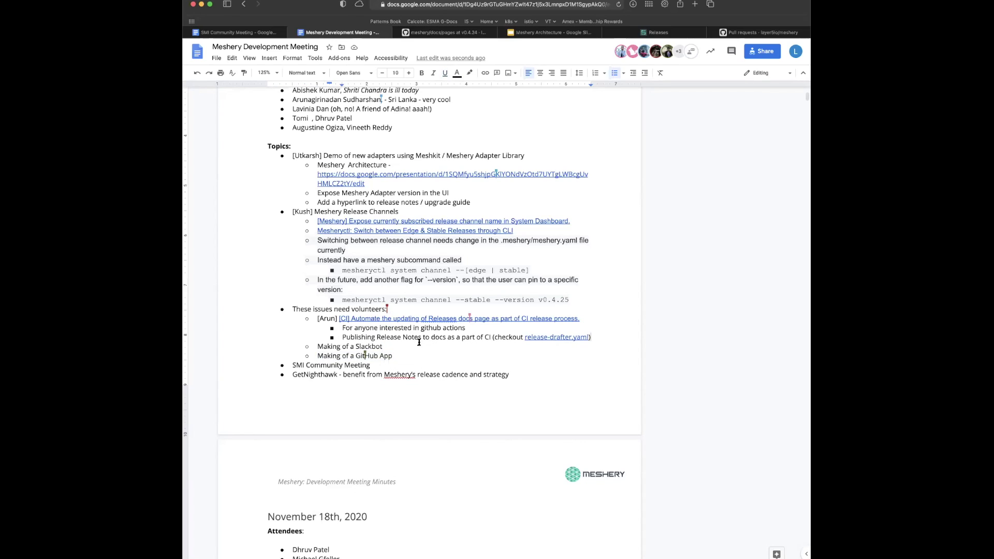
left_click_drag(316, 346, 409, 354)
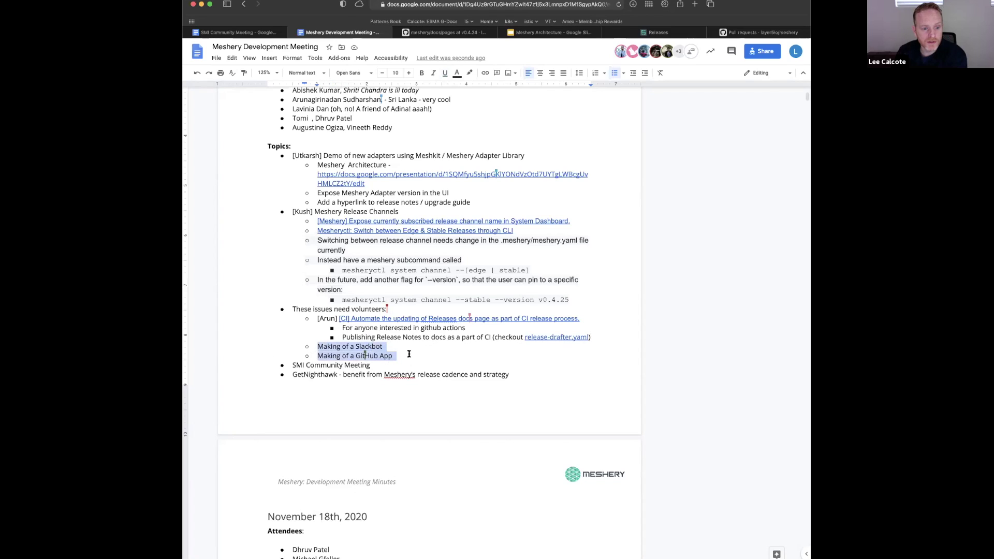
left_click(409, 355)
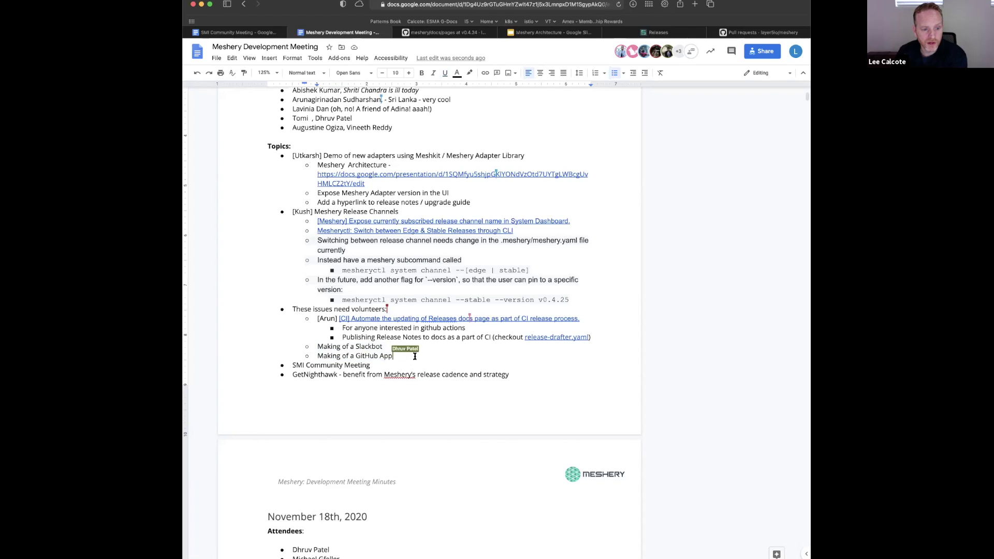
left_click_drag(417, 357, 318, 347)
left_click(319, 348)
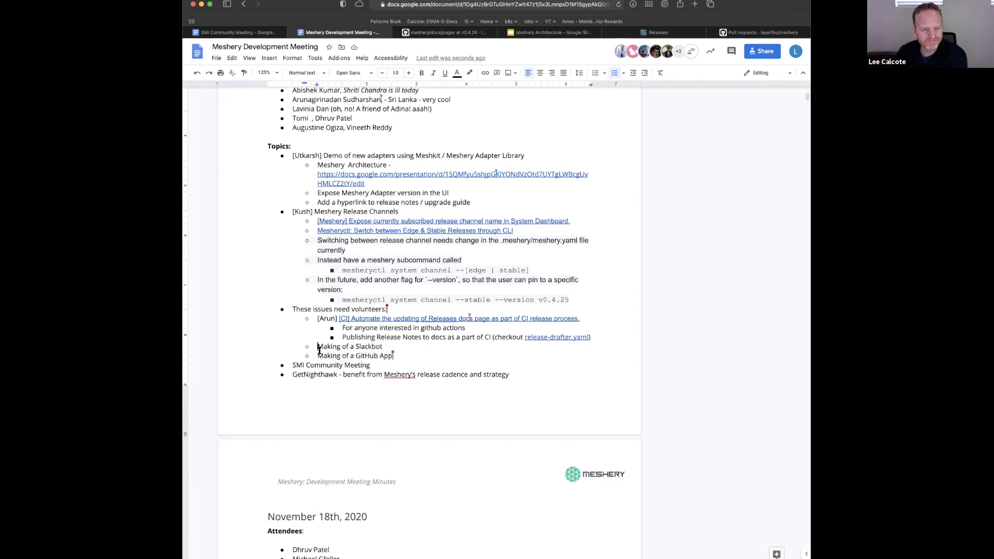
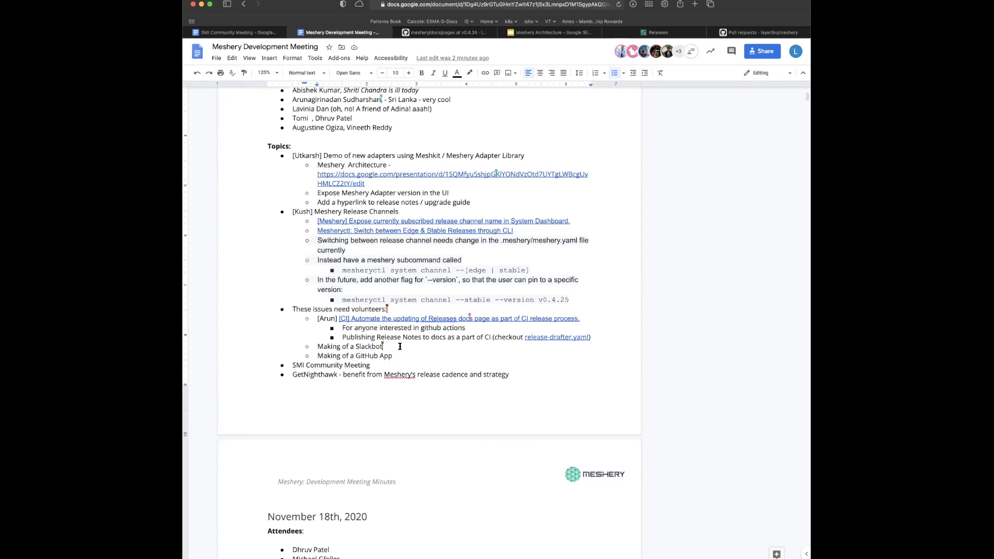
left_click(400, 347)
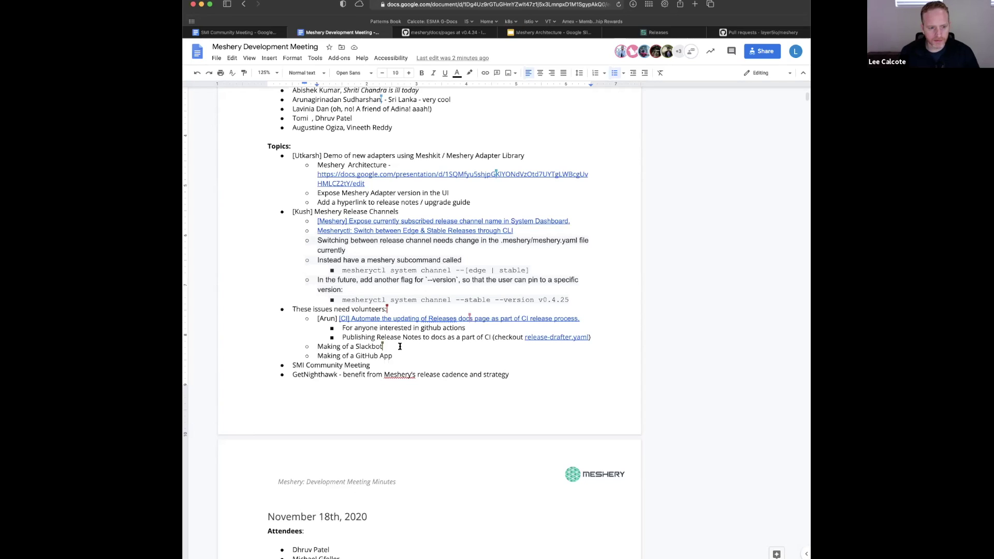
type("-")
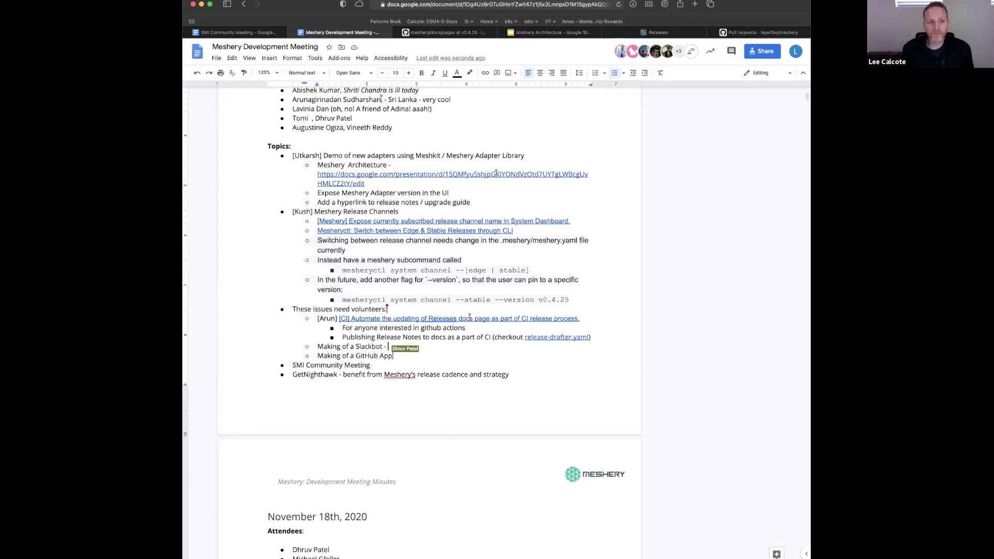
Glance at the Releases docs page, highlight the Slackbot item in the minutes, and append a dash to "Making of a GitHub App"
left_click(648, 34)
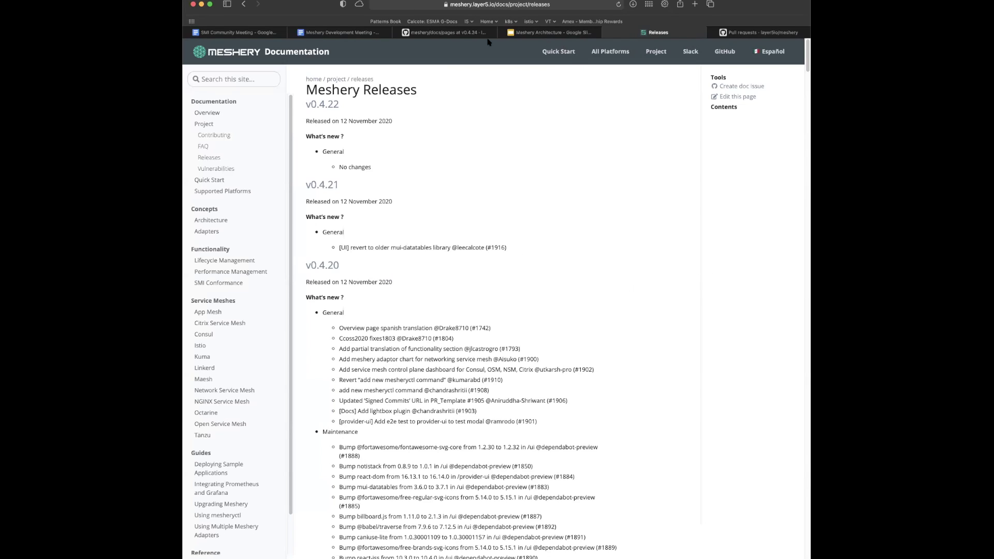
left_click(342, 33)
left_click_drag(388, 347, 318, 348)
left_click(365, 351)
double_click(365, 347)
left_click(384, 347)
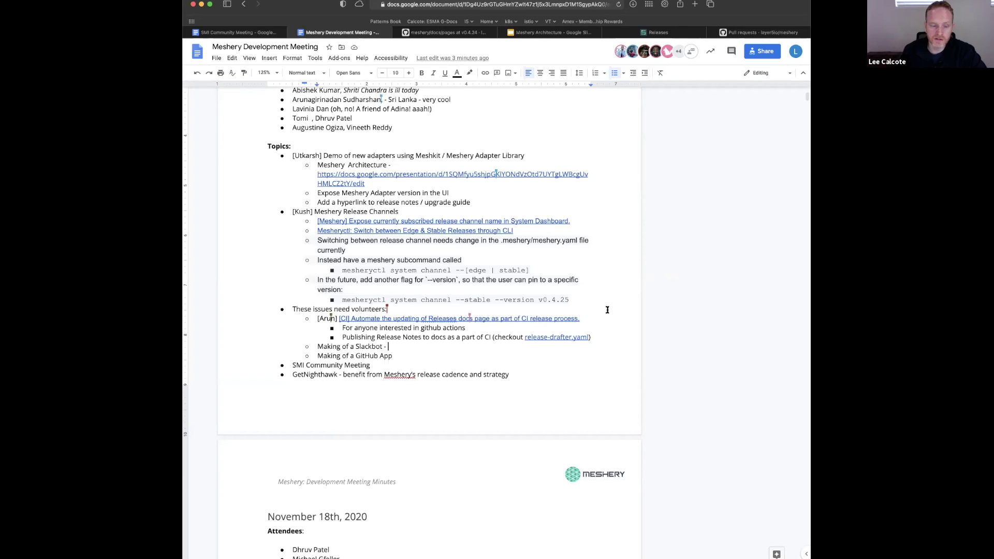
left_click(423, 352)
type("-")
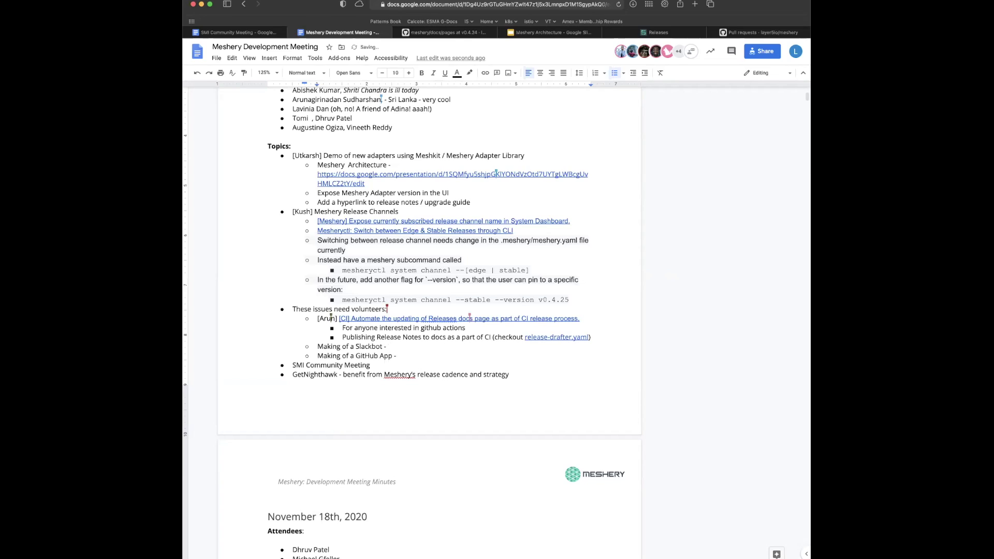
Highlight the "Making of a Slackbot" item in the minutes and place the cursor at the end of the "Making of a GitHub App" line
key("super+shift+Left")
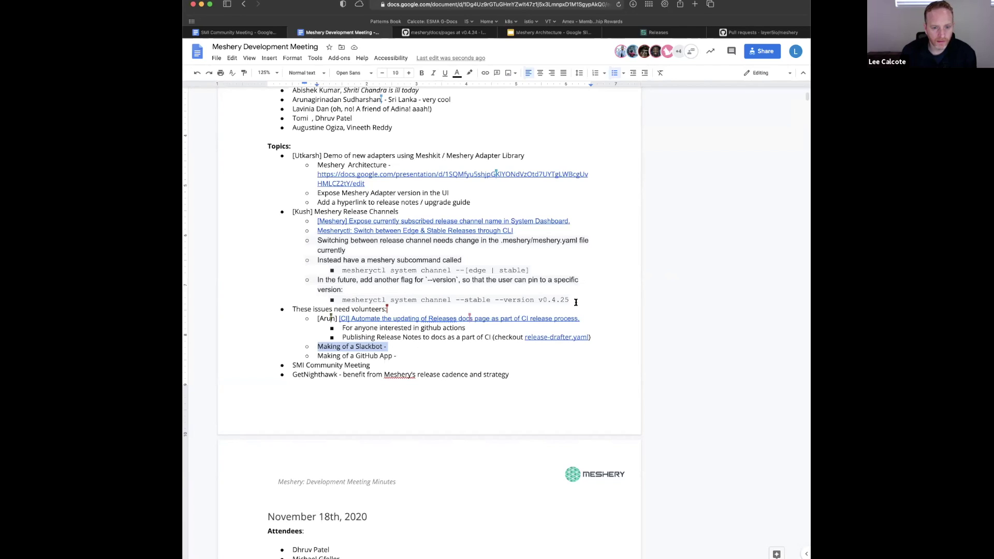
left_click_drag(388, 300, 342, 301)
left_click(405, 355)
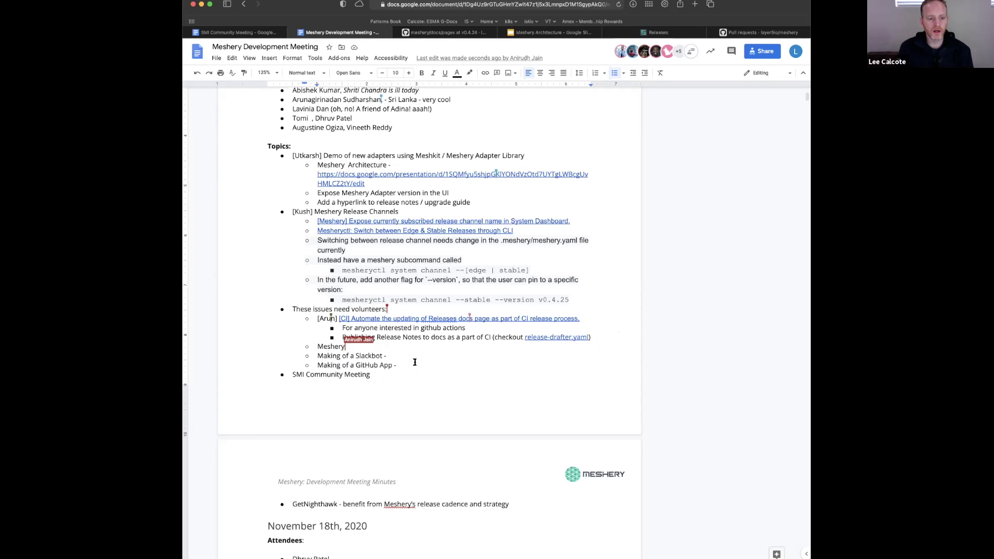
left_click(414, 362)
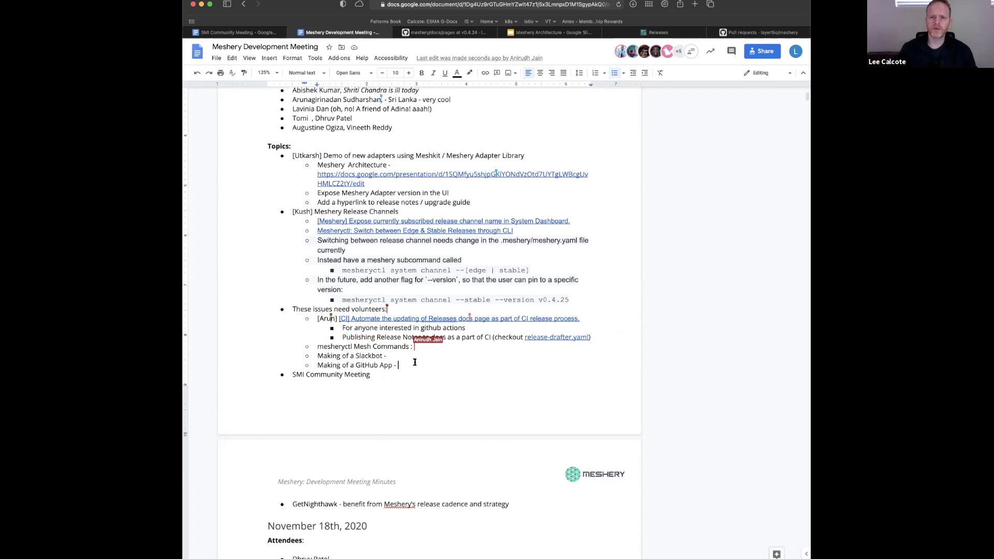
Try to open the local Meshery UI at localhost:9081 in a new browser tab
key("super+t")
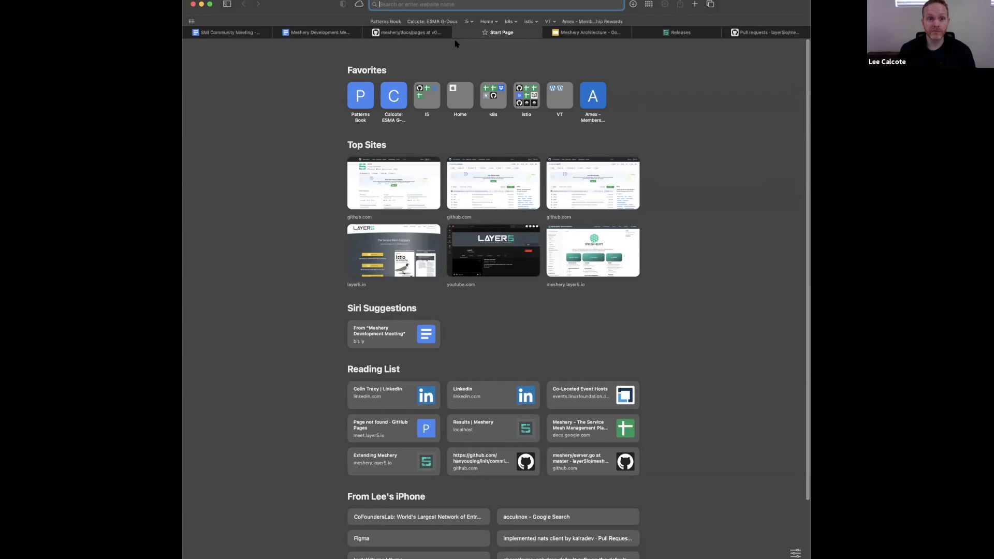
type("localhost:9081")
key("Return")
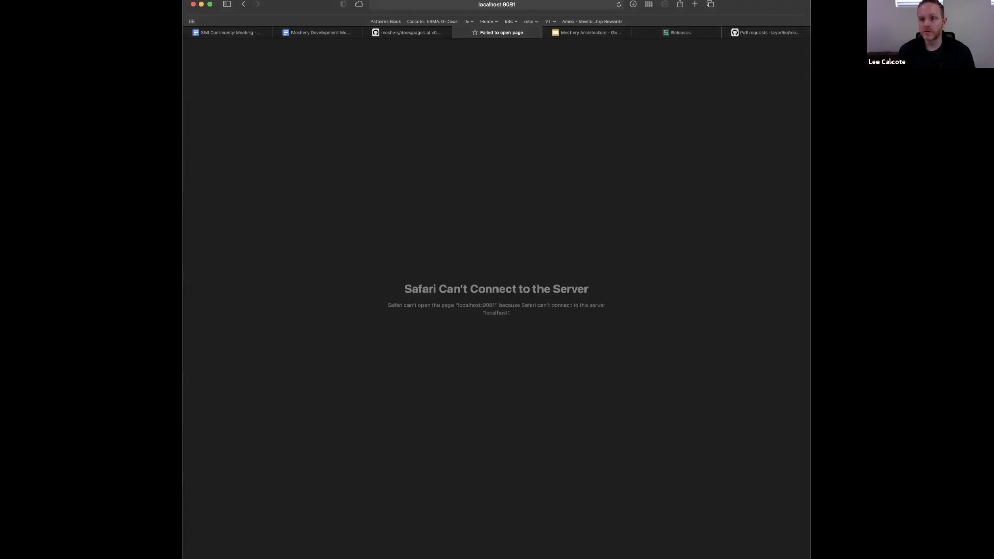
Switch to the terminal, replace the pending channel command with "mesheryctl system start", run it and answer y to the prompt
key("super+Tab")
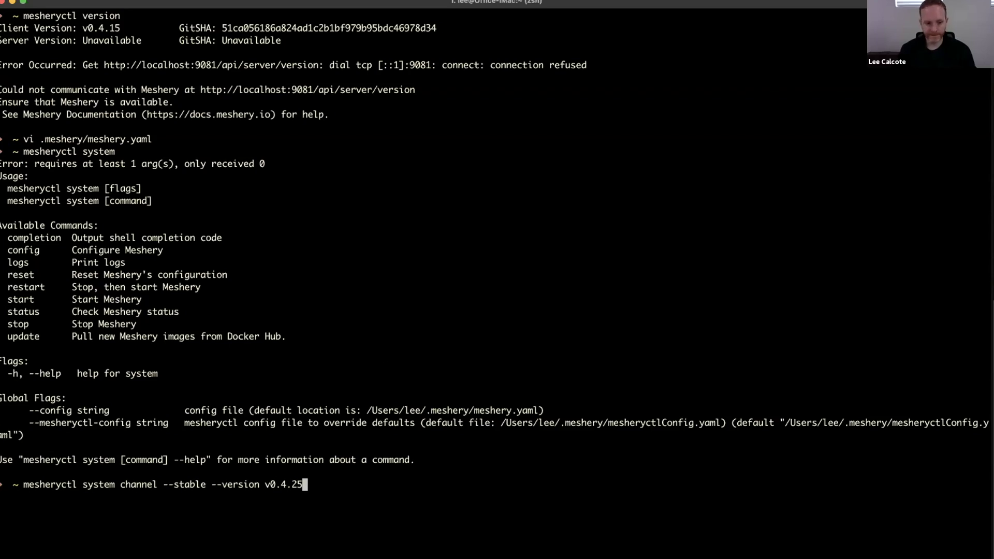
key("BackSpace")
key("BackSpace")
key("BackSpace")
key("BackSpace")
key("BackSpace")
key("BackSpace")
key("BackSpace")
key("BackSpace")
key("BackSpace")
key("BackSpace")
key("BackSpace")
key("BackSpace")
key("BackSpace")
key("BackSpace")
key("BackSpace")
key("BackSpace")
key("BackSpace")
key("BackSpace")
key("BackSpace")
key("BackSpace")
type("start")
key("Return")
type("y")
key("Return")
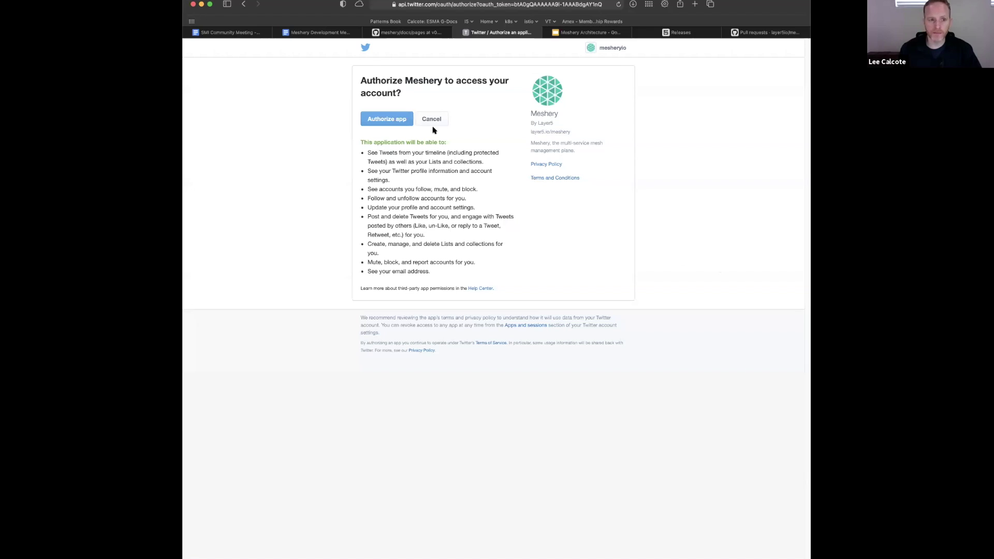
Authorize Meshery to access the Twitter account and run the Check configuration validation on the Istio adapter in the default namespace
left_click(399, 122)
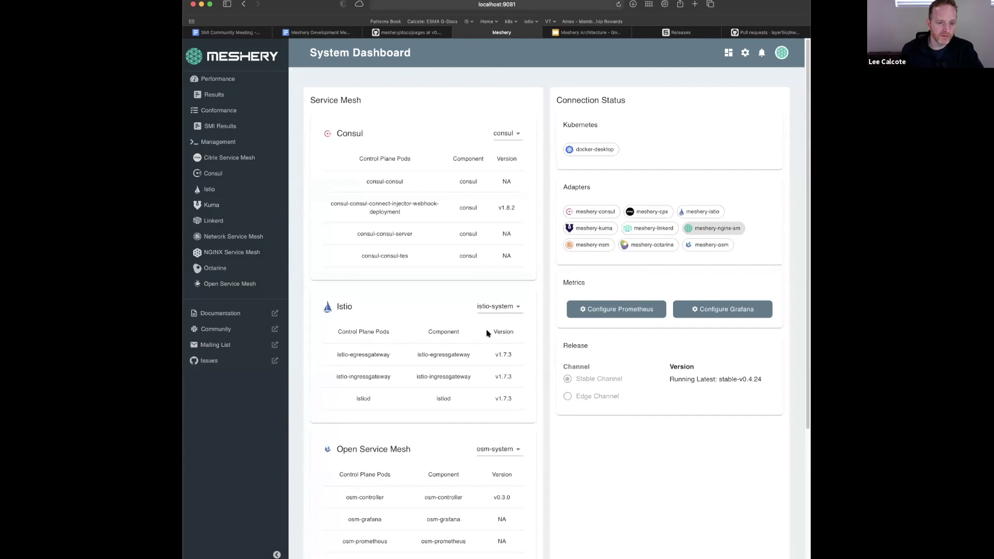
left_click(249, 195)
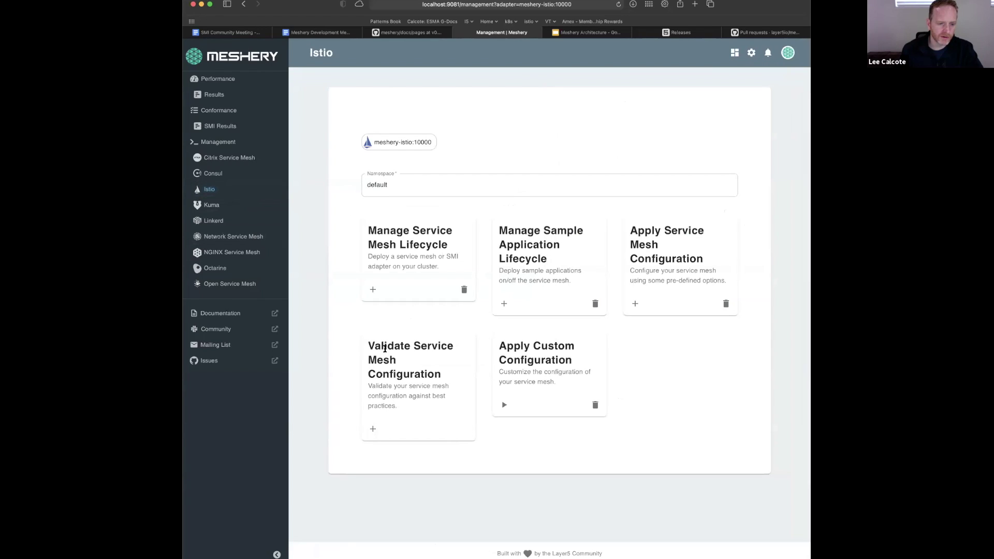
left_click_drag(377, 347, 422, 362)
left_click(392, 410)
left_click(372, 429)
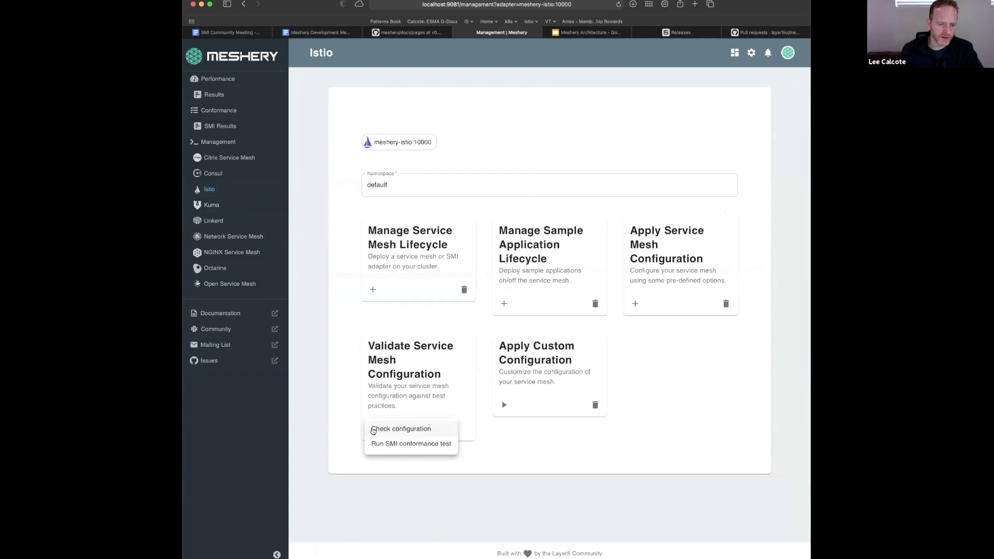
left_click(423, 434)
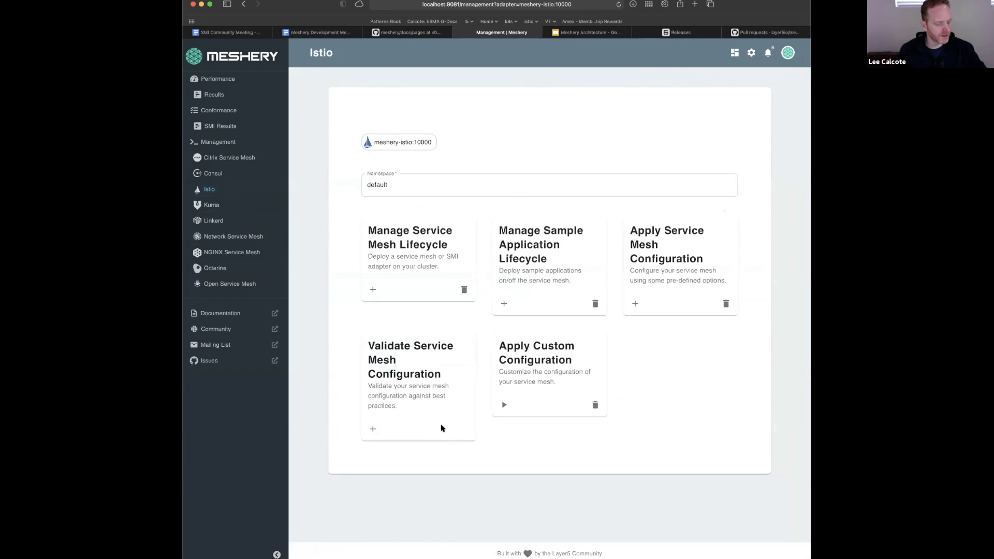
Review the validation notifications, inspect the details of the missing-prefix warning for the istiod service, and close them
left_click(768, 53)
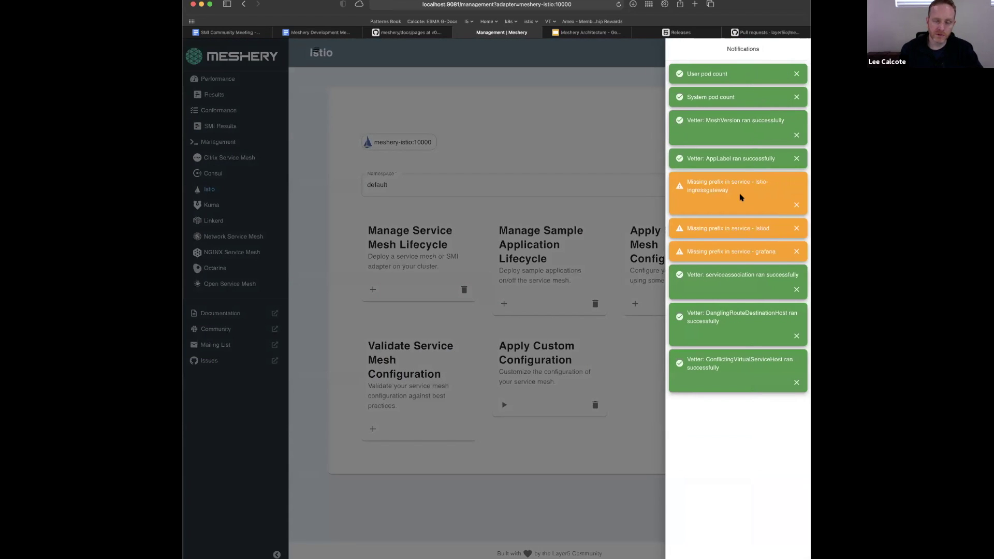
left_click(759, 230)
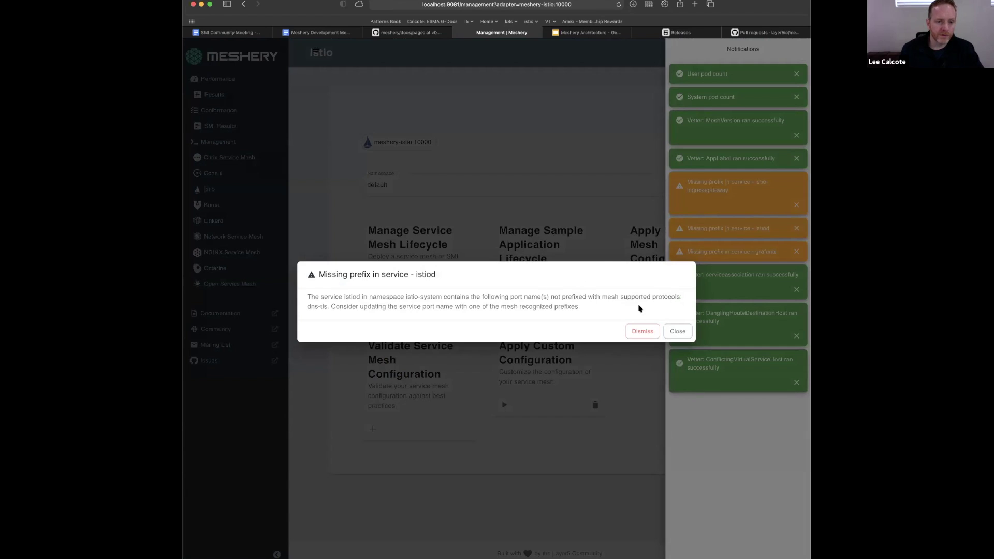
left_click(685, 333)
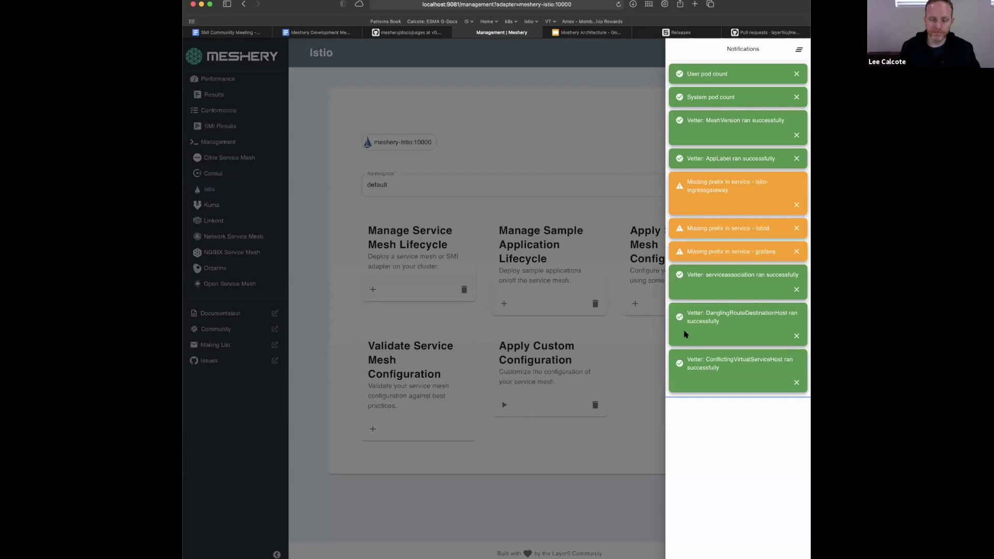
left_click(630, 371)
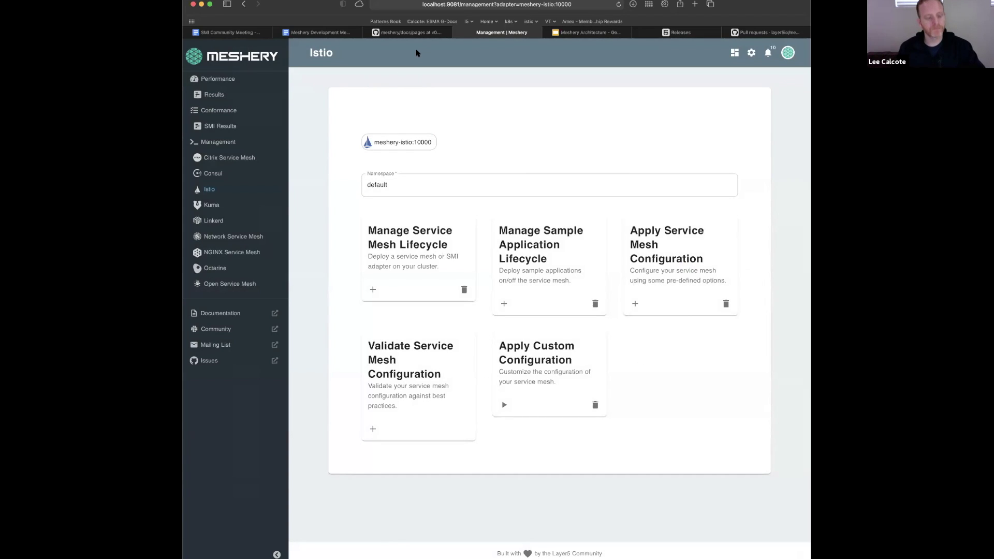
Run Check configuration on the Istio adapter again and review the resulting notifications
left_click(373, 433)
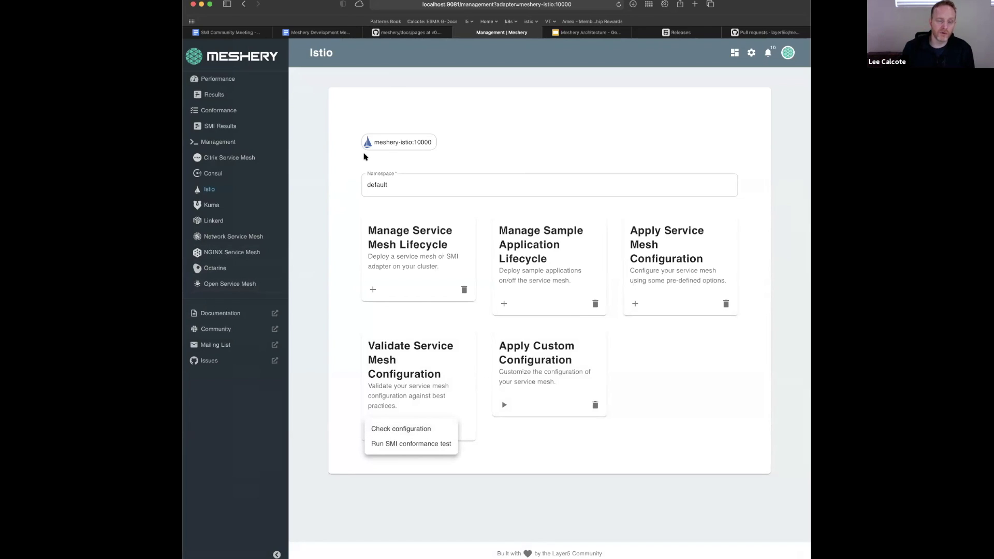
left_click(416, 430)
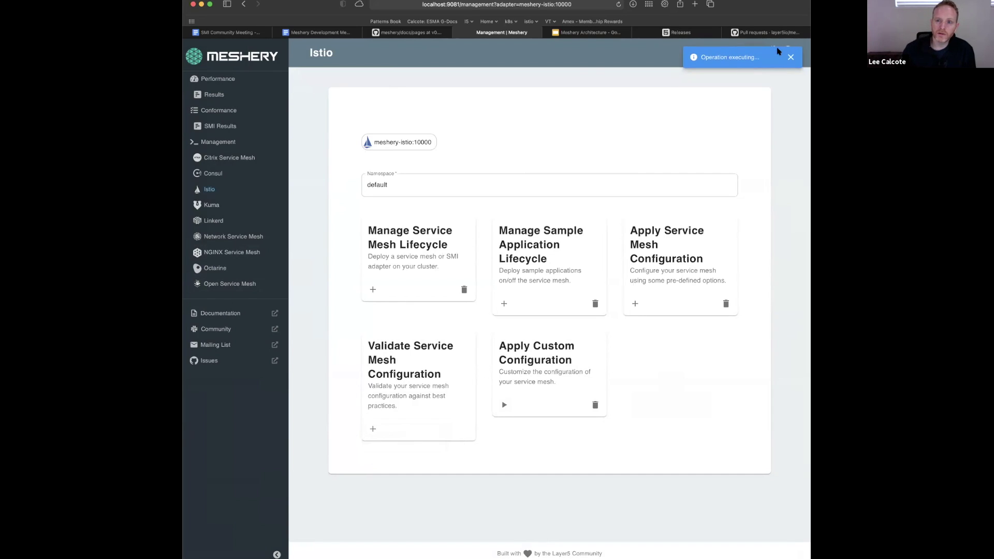
left_click(792, 59)
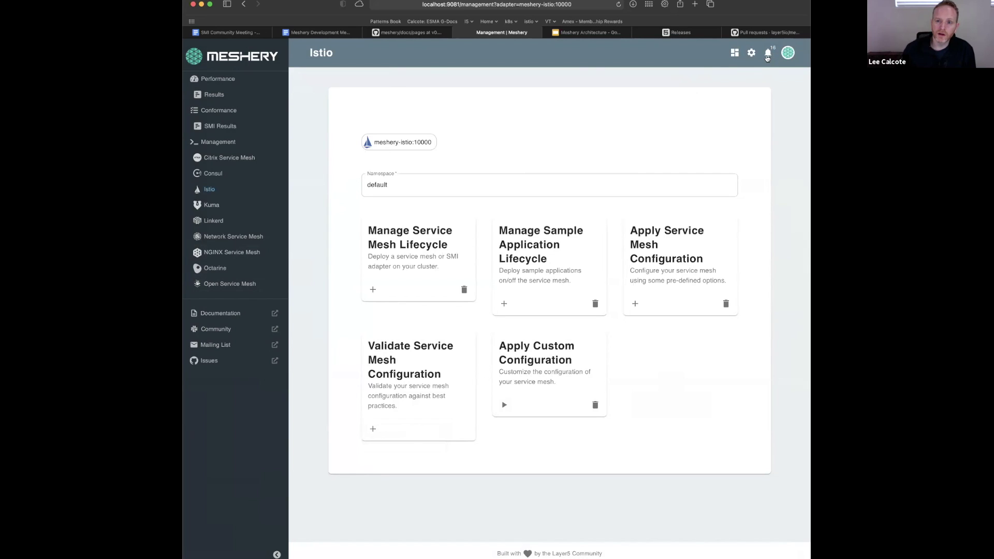
left_click(768, 52)
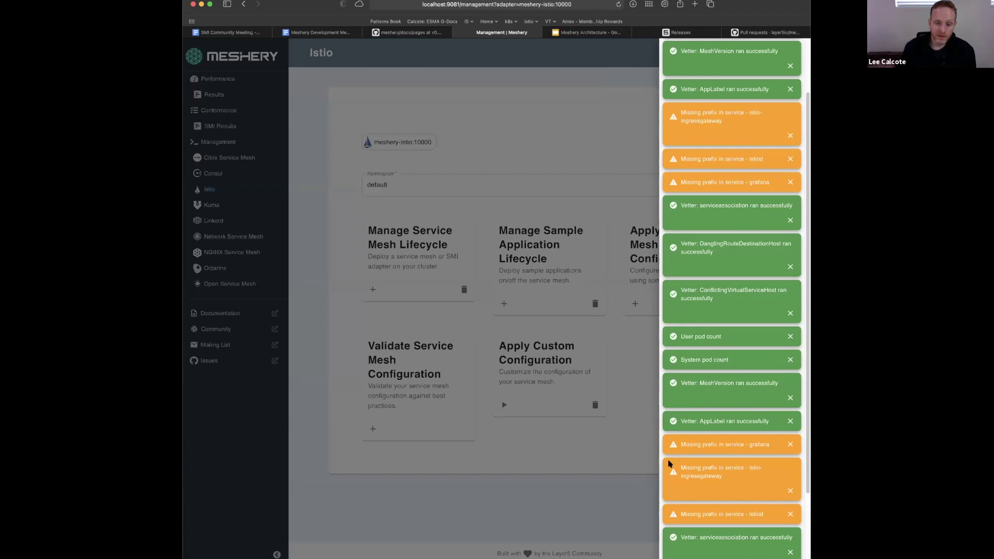
left_click(637, 353)
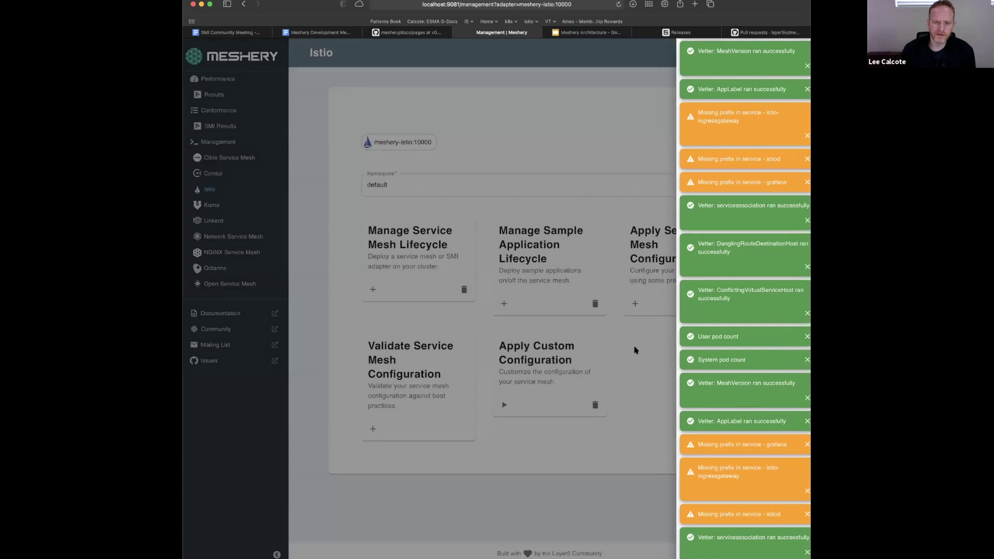
Log out of Meshery and sign back in with the GitHub account
left_click(787, 54)
left_click(763, 102)
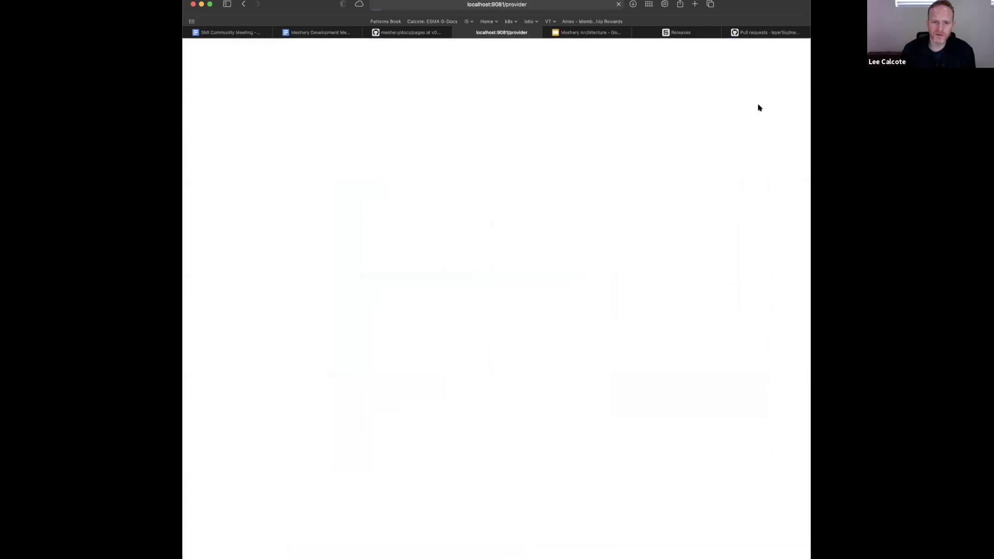
left_click(498, 263)
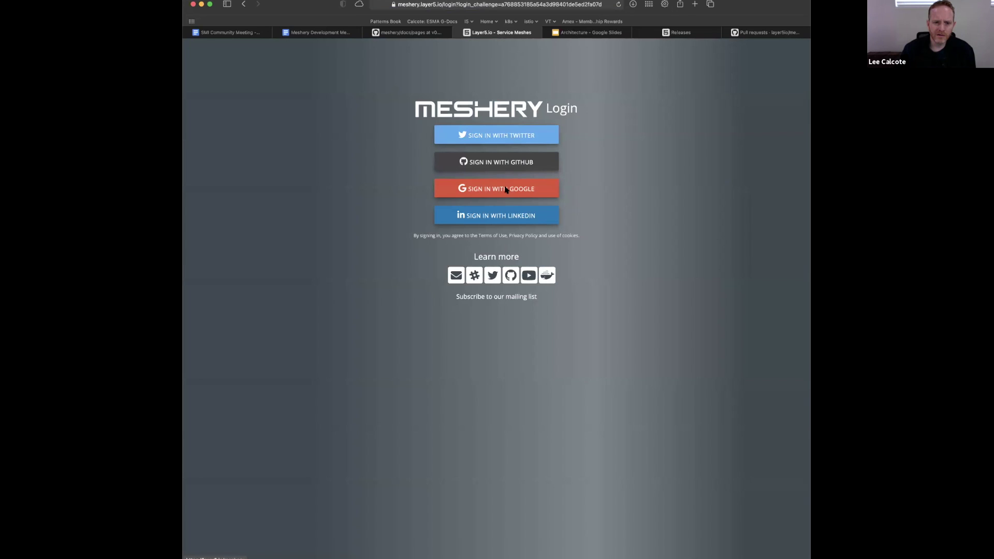
left_click(528, 165)
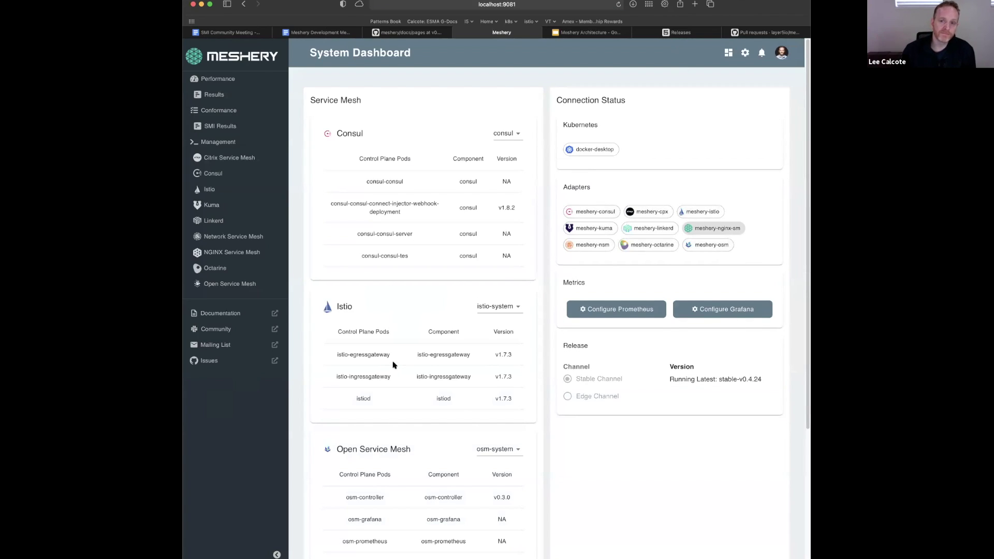
Return to the Meshery Development Meeting minutes and highlight the "Making of a GitHub App" item while reviewing the volunteer issues
left_click(352, 34)
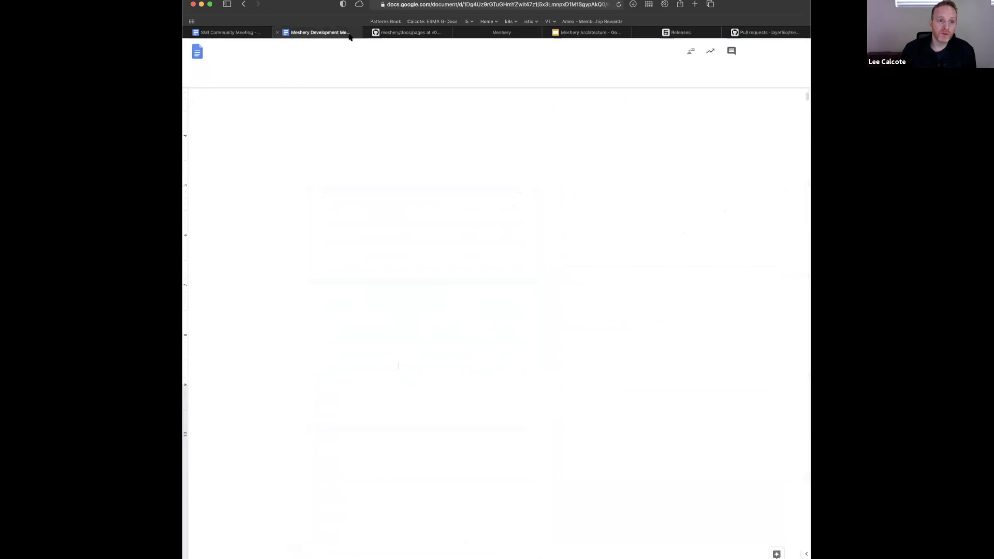
left_click_drag(399, 365, 322, 367)
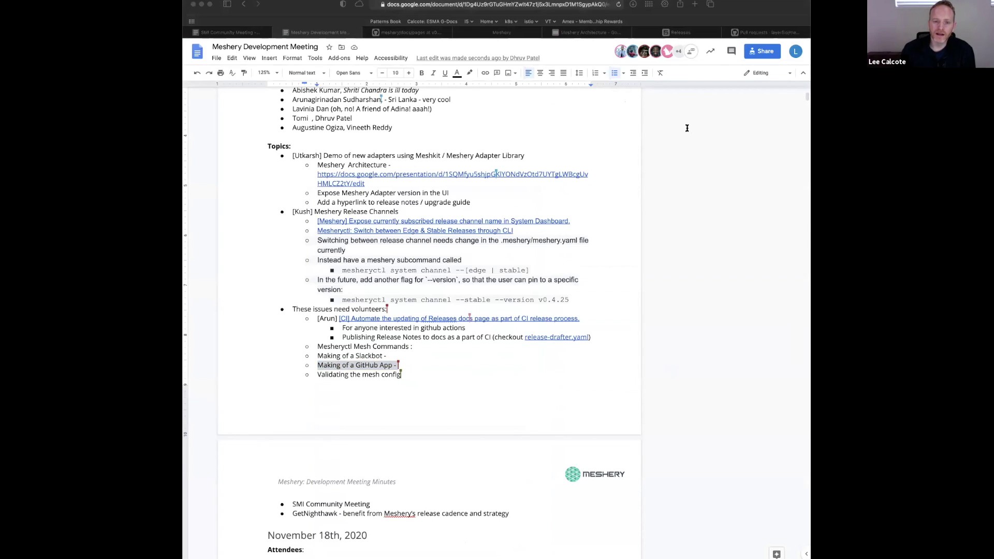
left_click(357, 354)
double_click(362, 365)
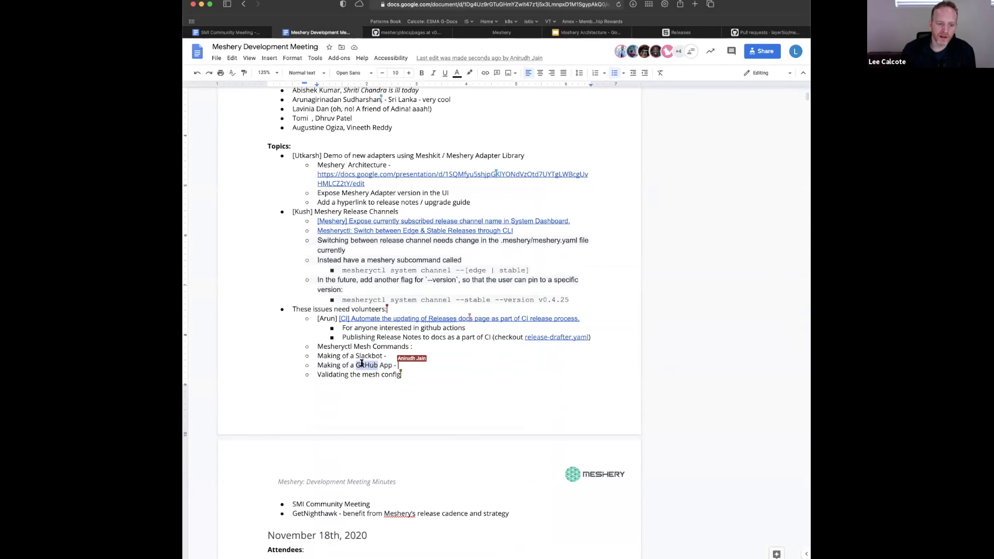
left_click(365, 356)
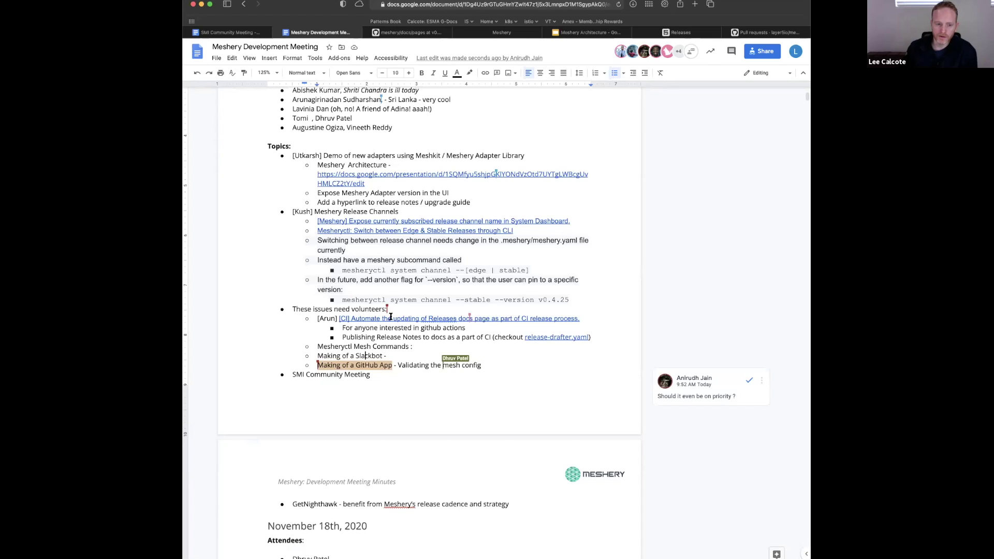
Highlight the Slackbot and "Mesheryctl Mesh Commands" items, and examine the SMI Community Meeting and GetNighthawk topics below them
left_click_drag(387, 357, 322, 356)
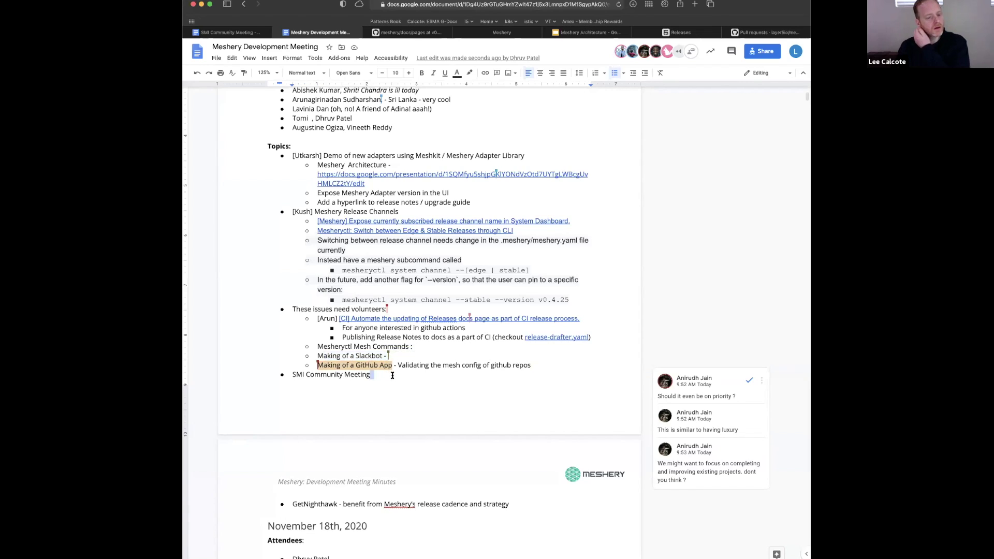
left_click_drag(414, 346, 318, 347)
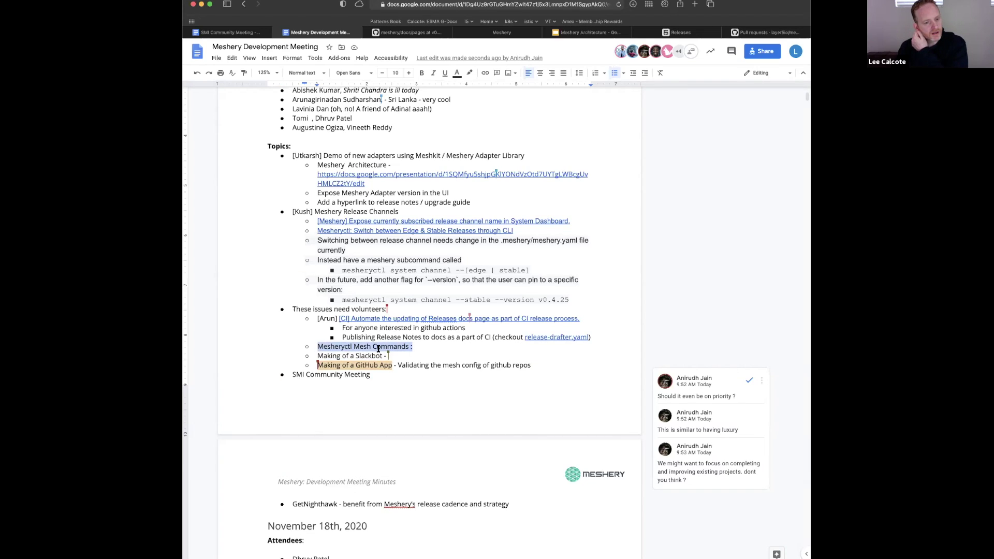
left_click(380, 374)
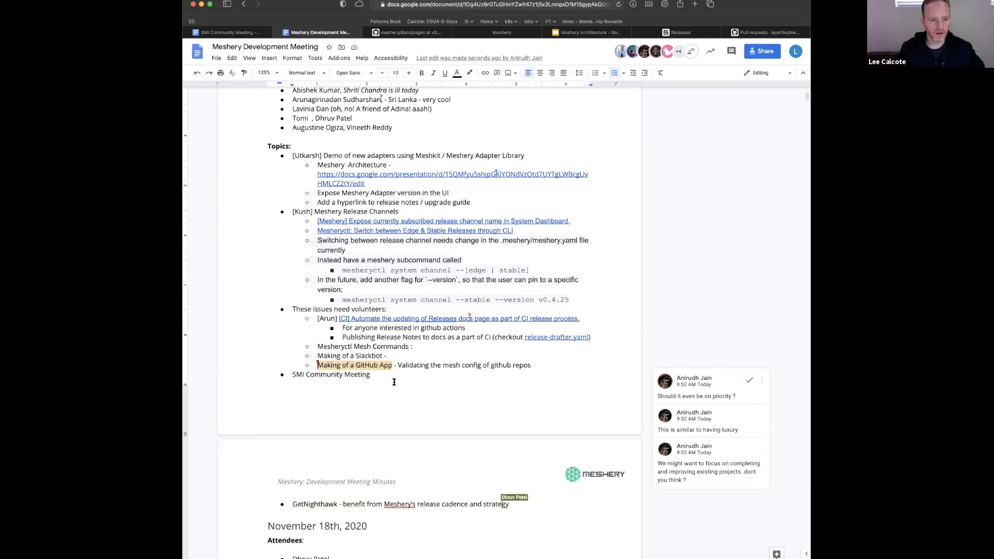
scroll(380, 461, "down", 1)
scroll(381, 461, "down", 3)
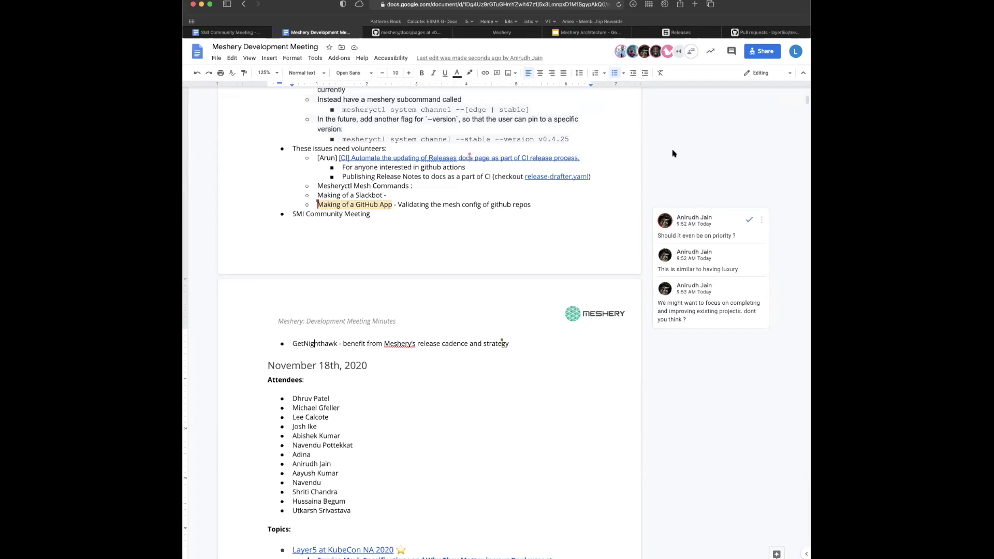
left_click(744, 160)
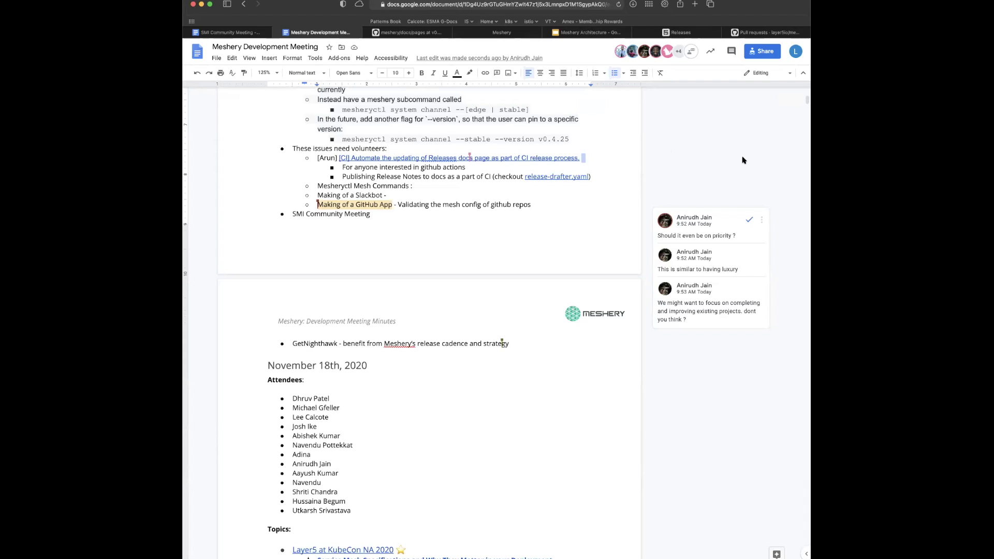
Search the web for "fedora 32 docker" in a new browser tab
key("super+t")
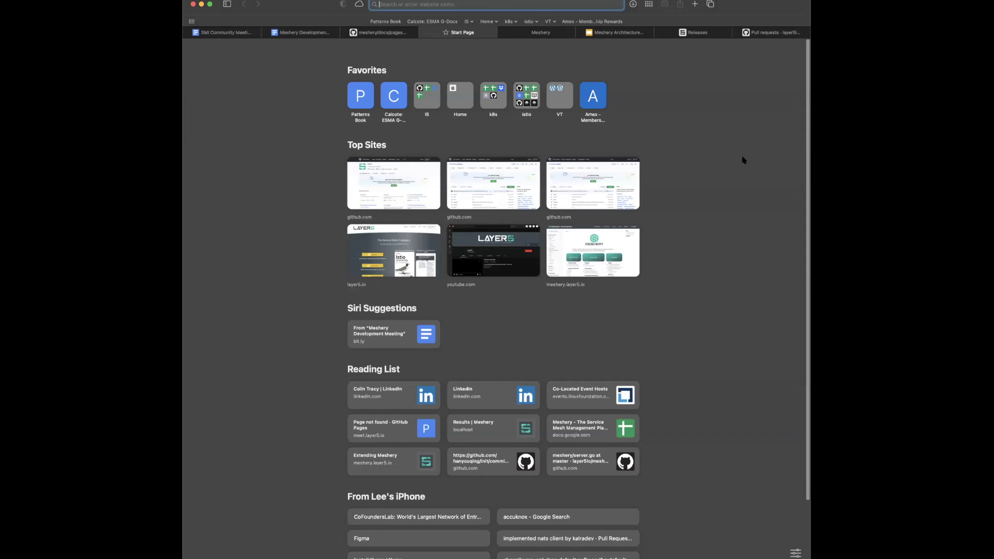
type("fedora")
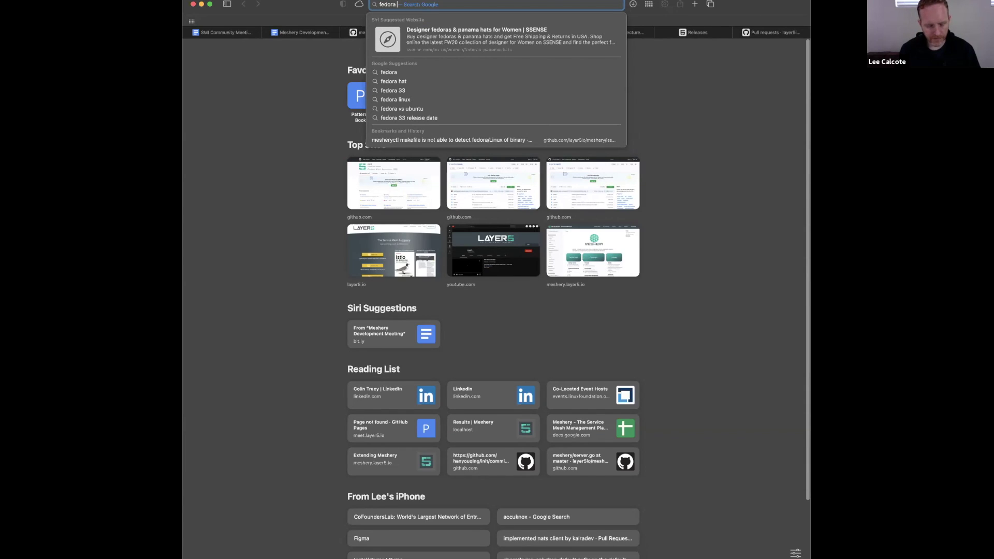
type("32 docker")
key("Return")
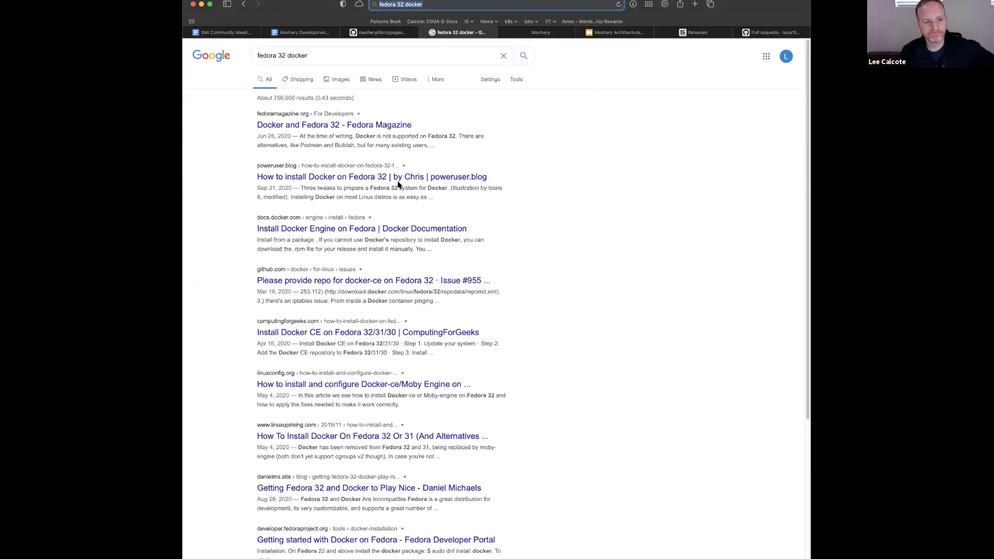
Open the Fedora Magazine article "Docker and Fedora 32" and highlight its opening sentences, including the one about setting up the Docker environment
left_click(373, 126)
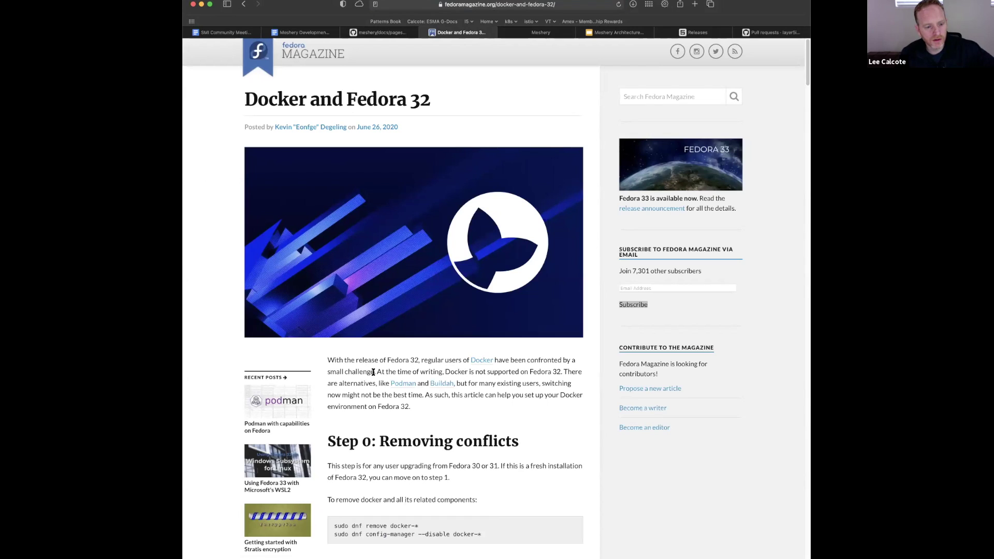
left_click_drag(374, 372, 334, 359)
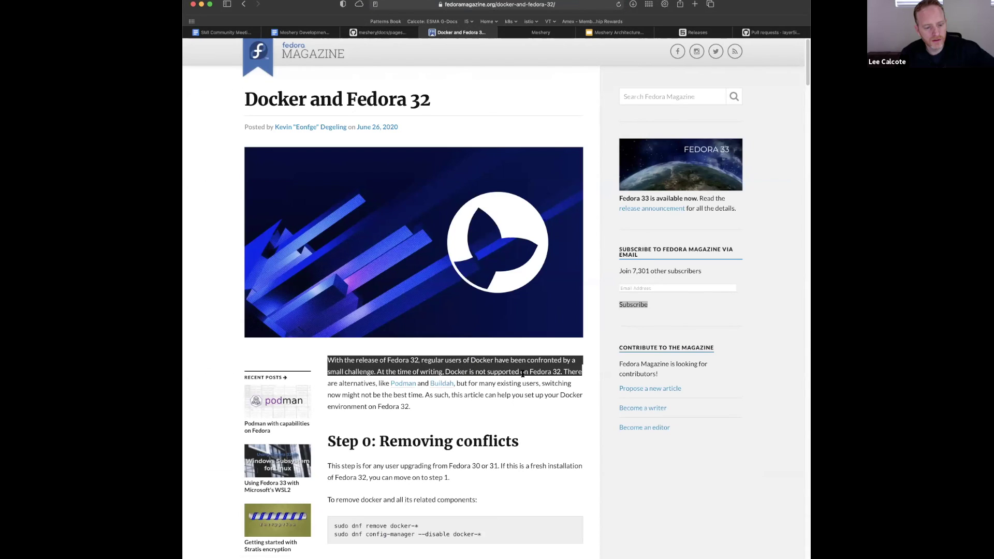
scroll(527, 381, "down", 3)
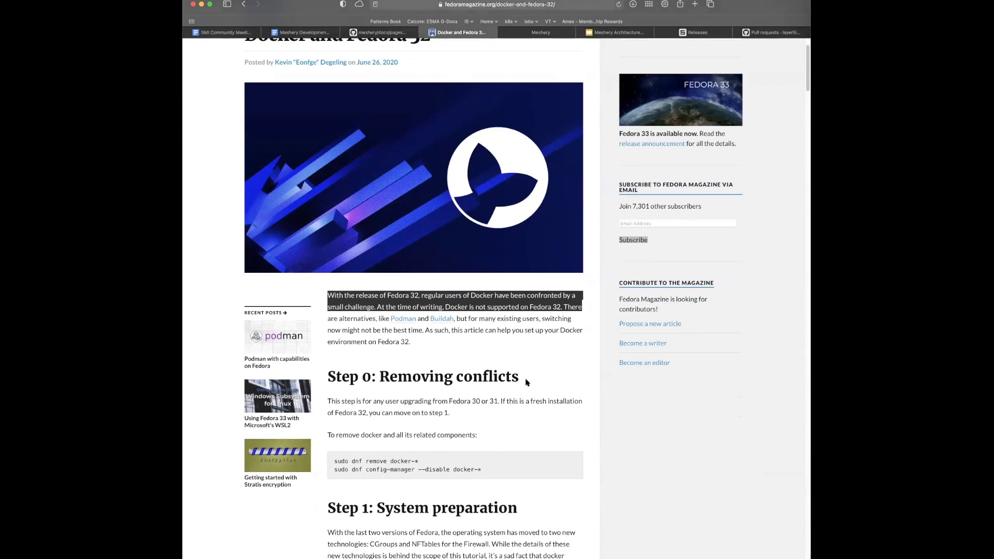
left_click(427, 337)
left_click_drag(427, 337, 428, 340)
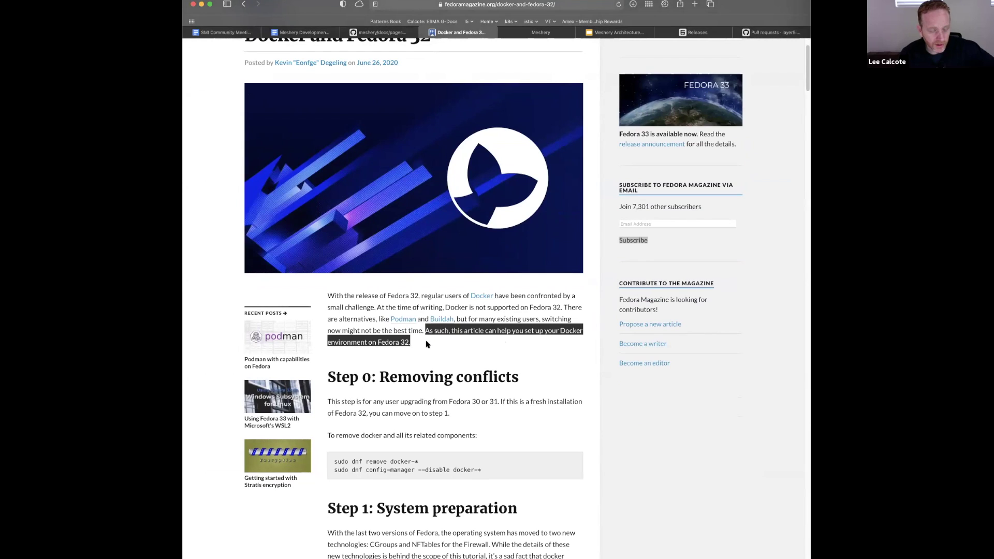
Read through the article's preparation steps and highlight the command "sudo dnf install moby-engine docker-compose" in the Moby section
scroll(467, 369, "down", 5)
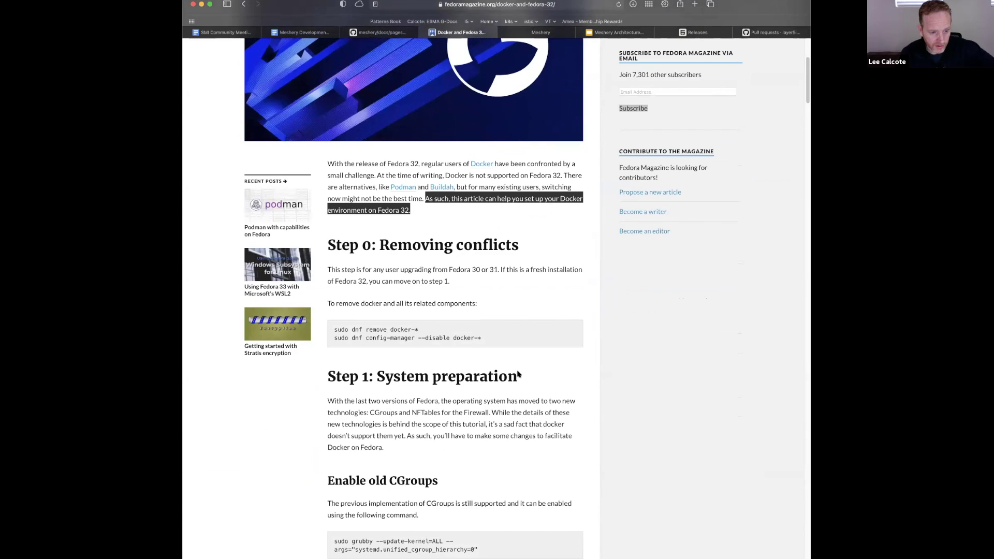
scroll(518, 375, "down", 3)
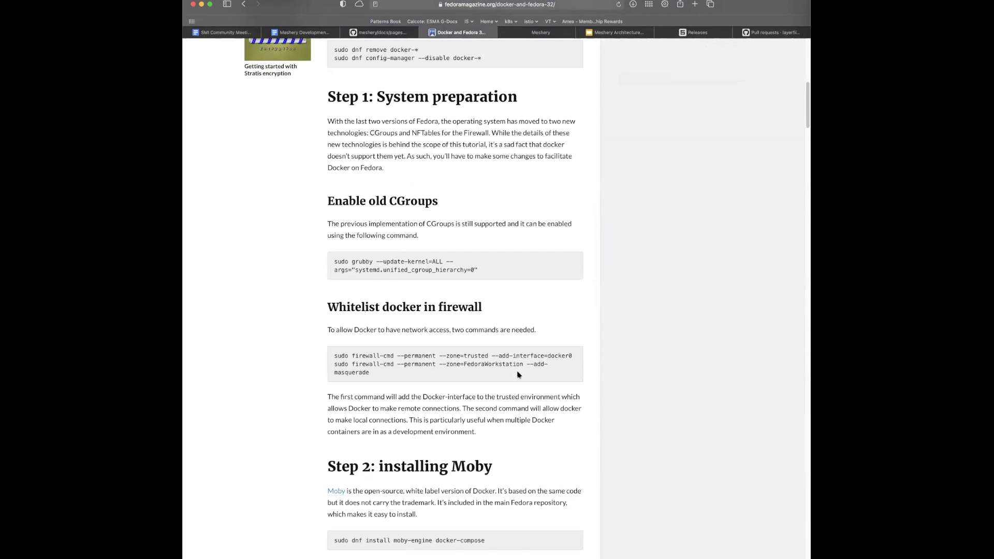
scroll(518, 374, "down", 3)
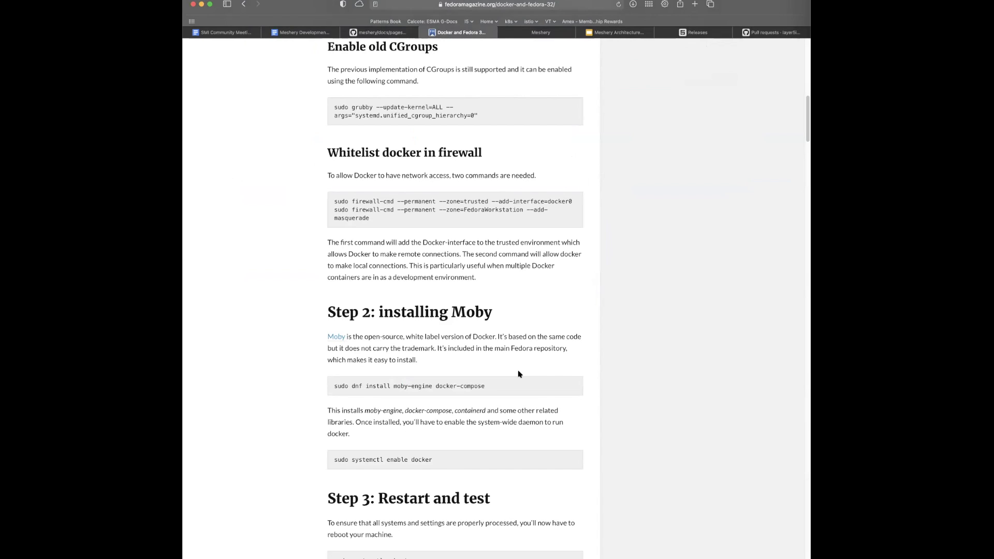
scroll(491, 438, "down", 3)
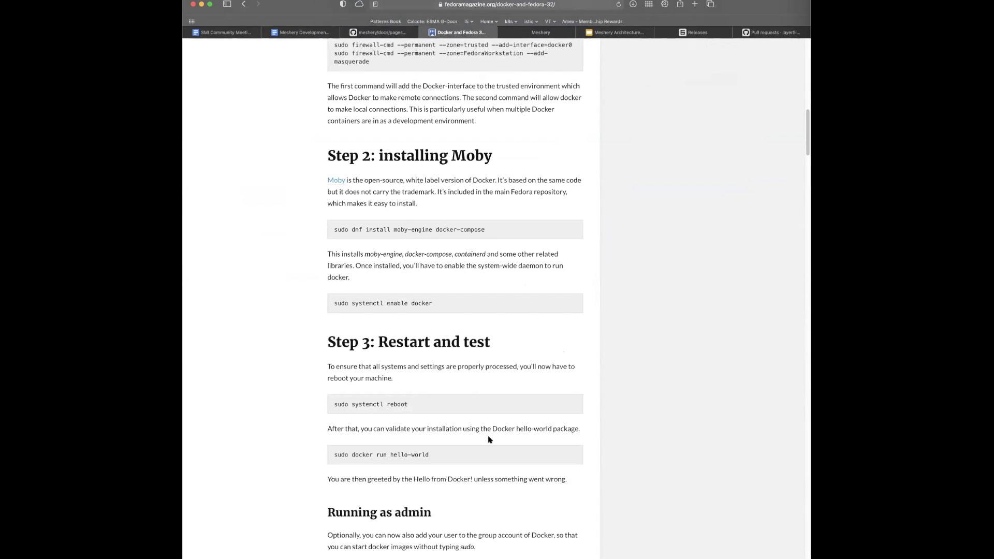
left_click_drag(491, 229, 455, 228)
triple_click(343, 228)
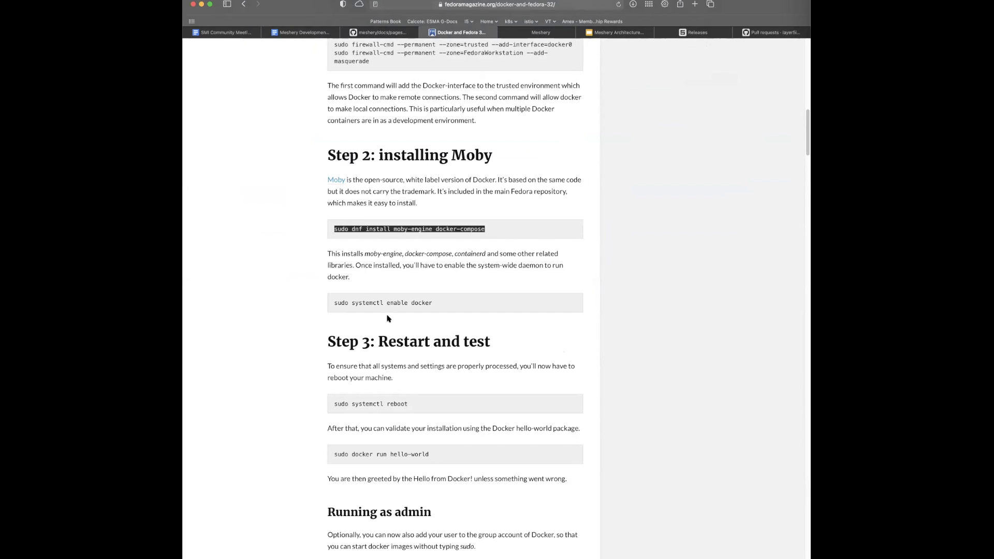
Highlight the summary's statement that Docker will work as usual with docker-compose and related tools, and revisit the article's setup steps
scroll(389, 320, "down", 5)
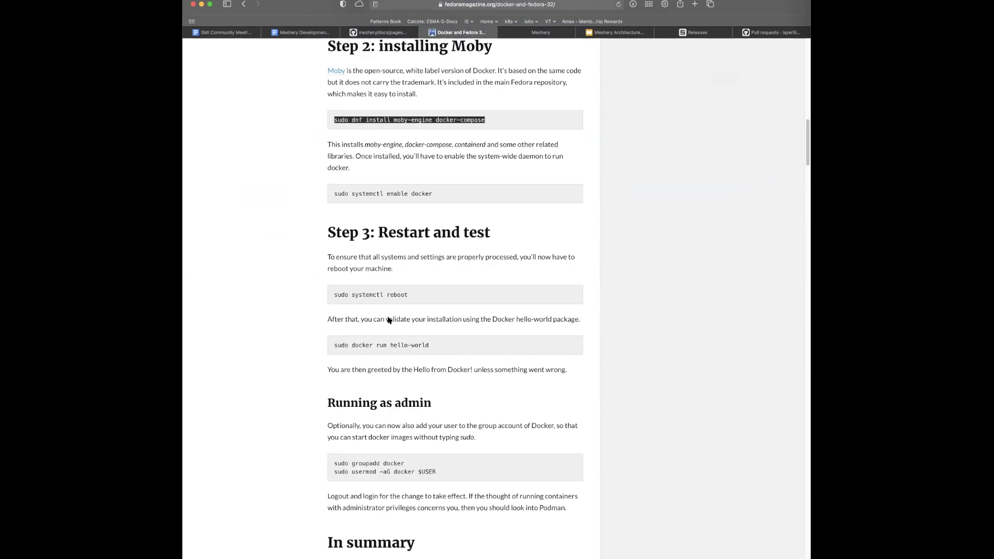
scroll(389, 319, "down", 3)
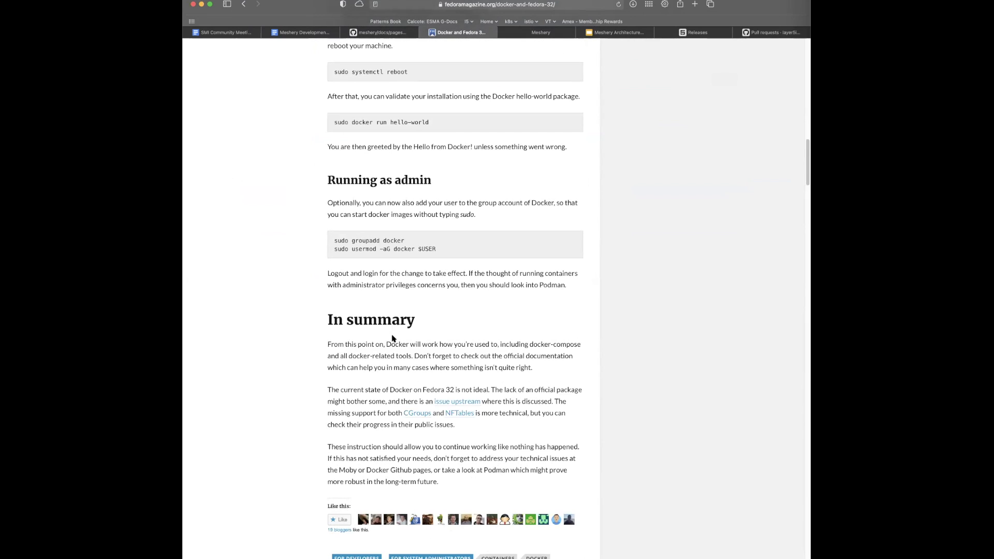
left_click_drag(386, 345, 415, 355)
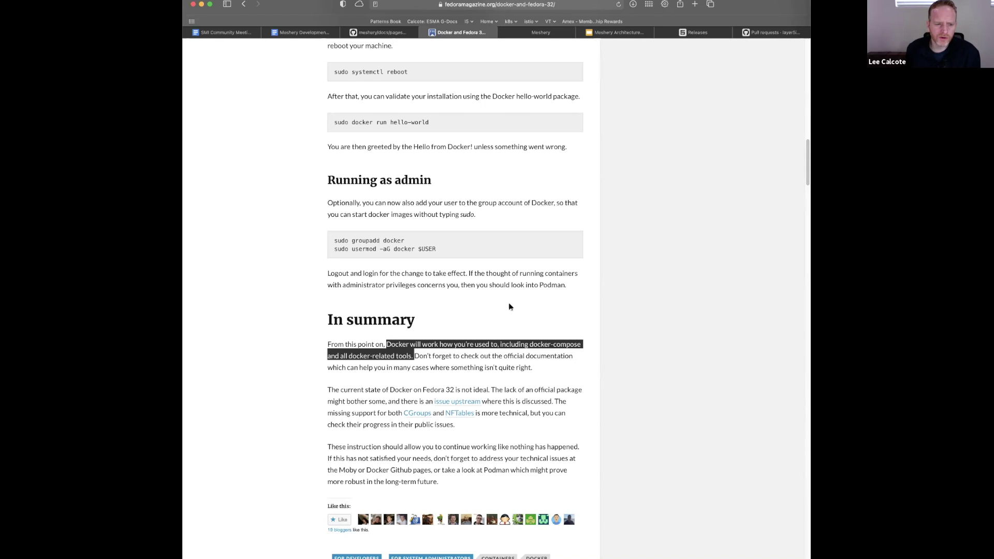
scroll(505, 303, "up", 4)
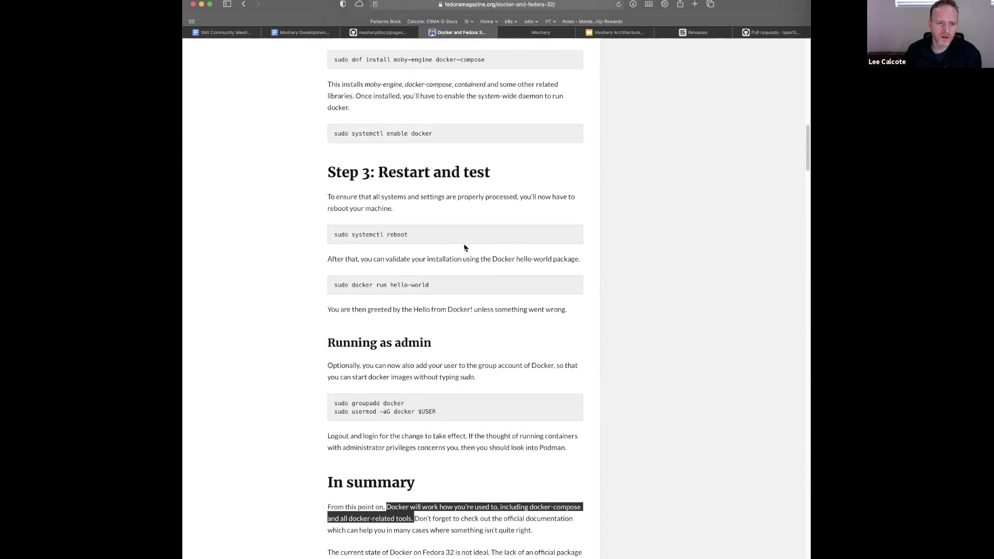
scroll(464, 248, "up", 4)
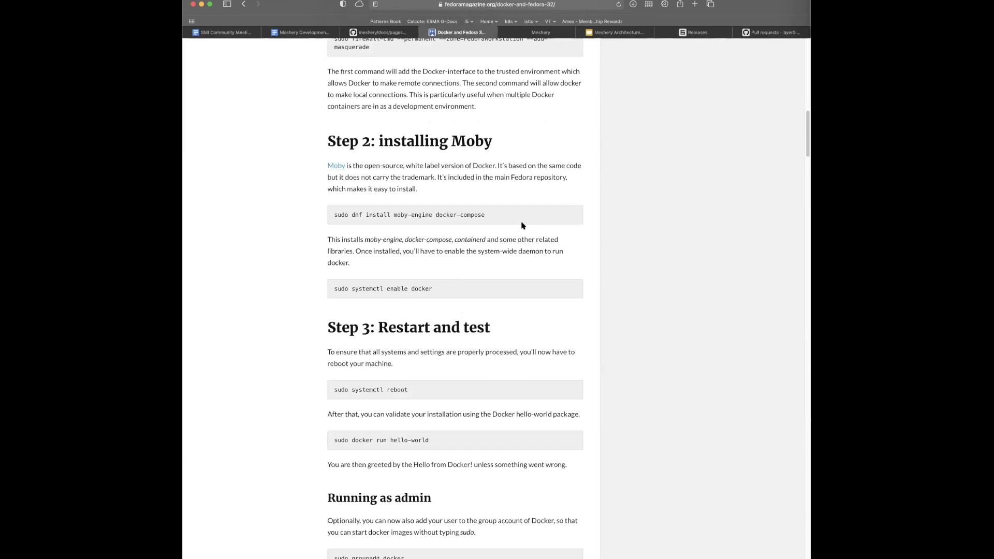
scroll(523, 223, "up", 3)
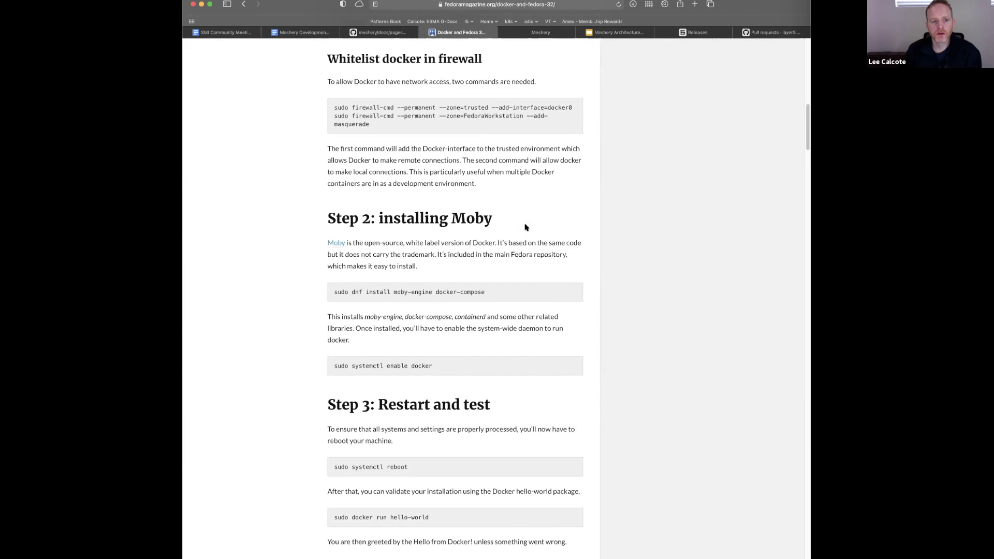
scroll(526, 223, "up", 2)
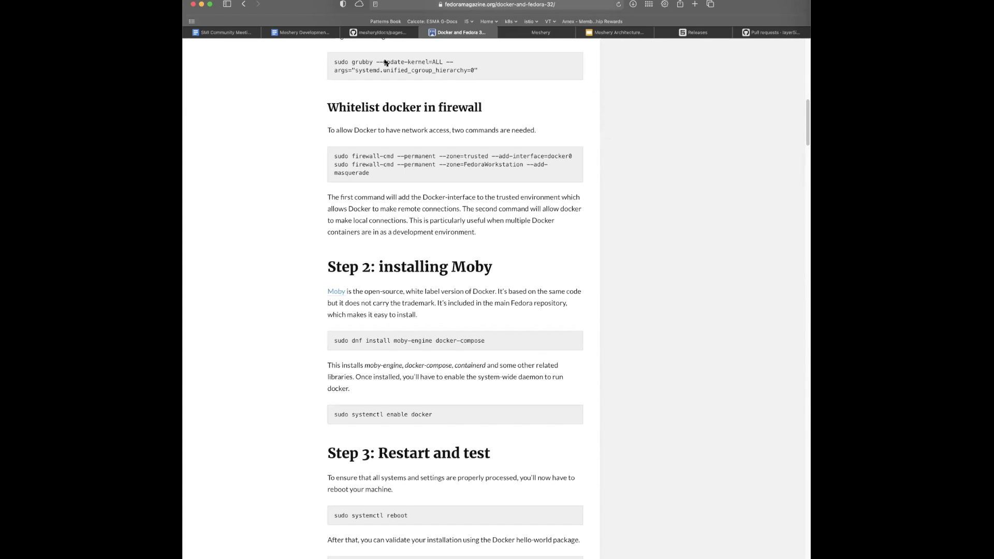
Return to the meeting minutes and reply "Yes... let's get a calendar item on the community calendar tomorrow." to the "Making of a GitHub App" comment
mouse_move(383, 33)
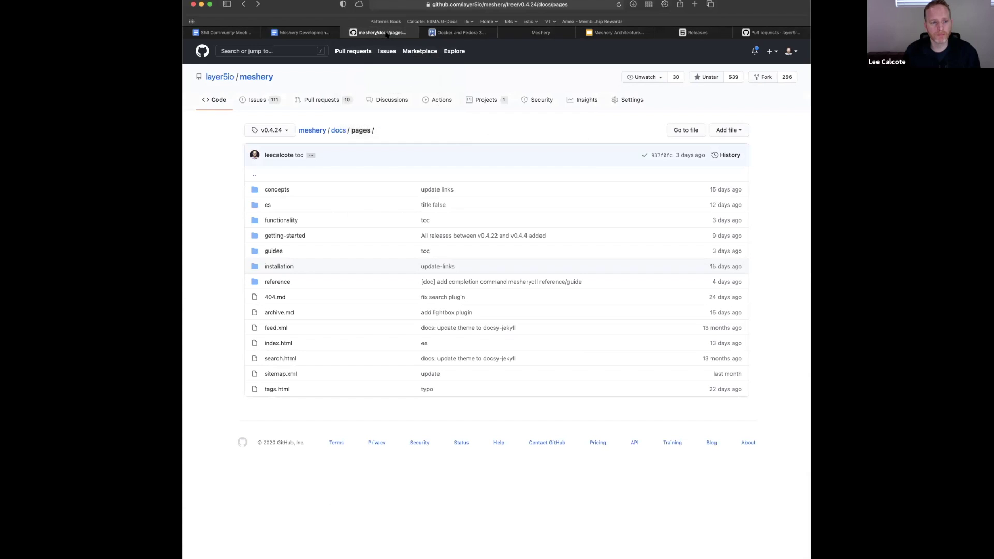
left_click(303, 32)
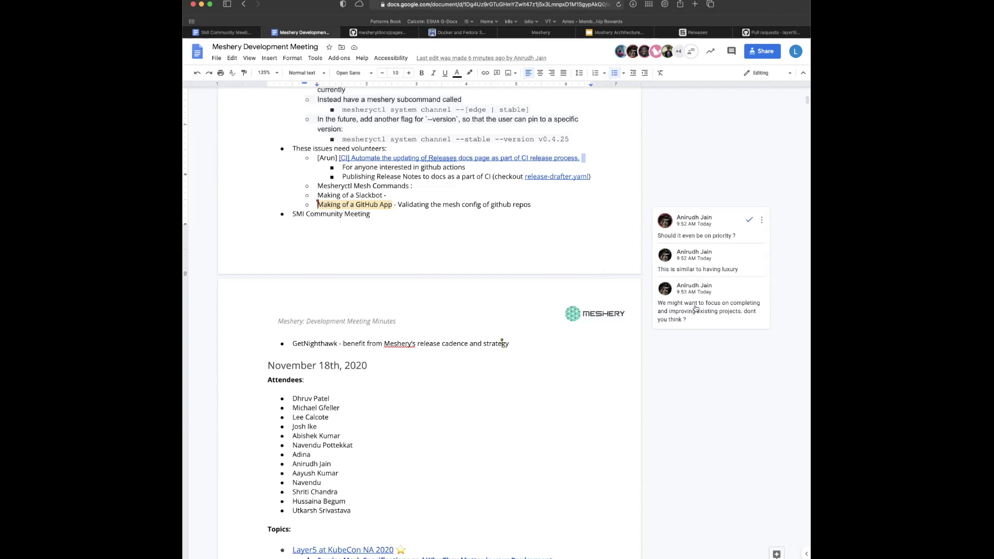
left_click(697, 310)
left_click(695, 342)
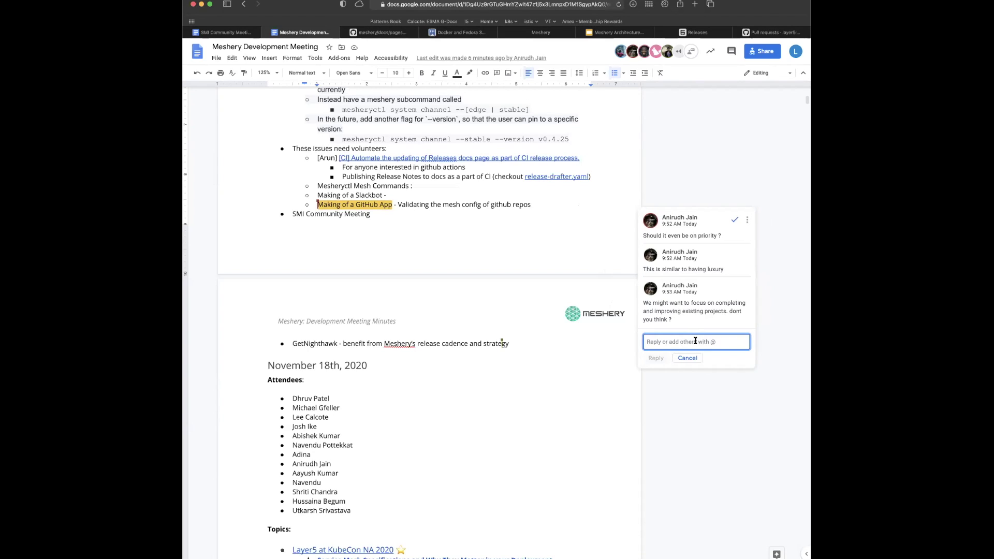
type("Let's")
key("BackSpace")
key("BackSpace")
key("BackSpace")
key("BackSpace")
key("BackSpace")
key("BackSpace")
type("Yes")
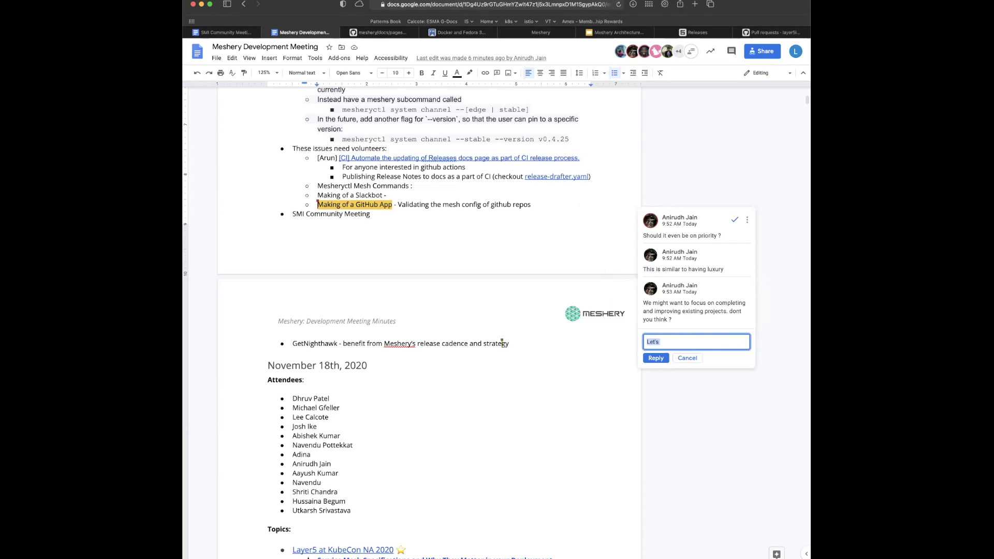
type("... let's")
type("get a calenadr")
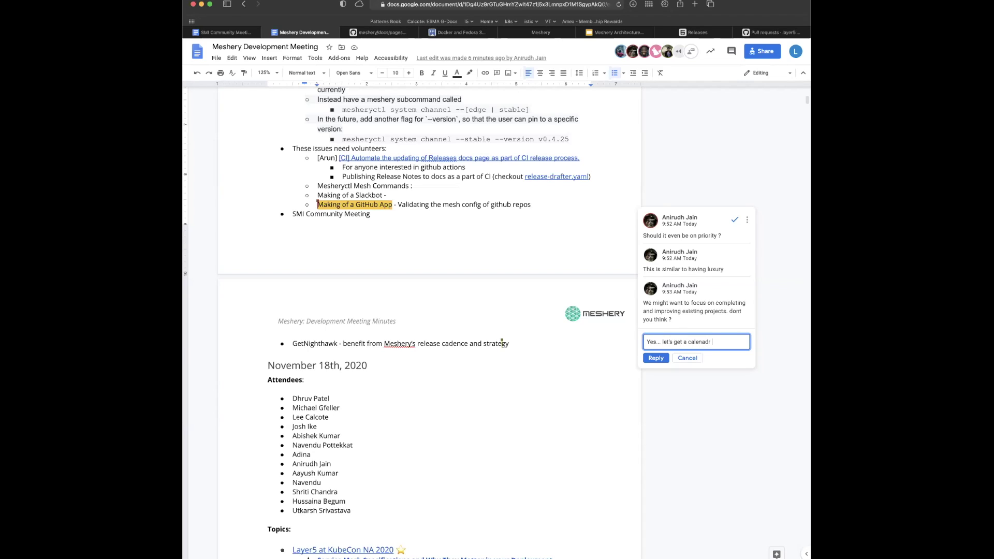
key("BackSpace")
key("BackSpace")
key("BackSpace")
type("dar")
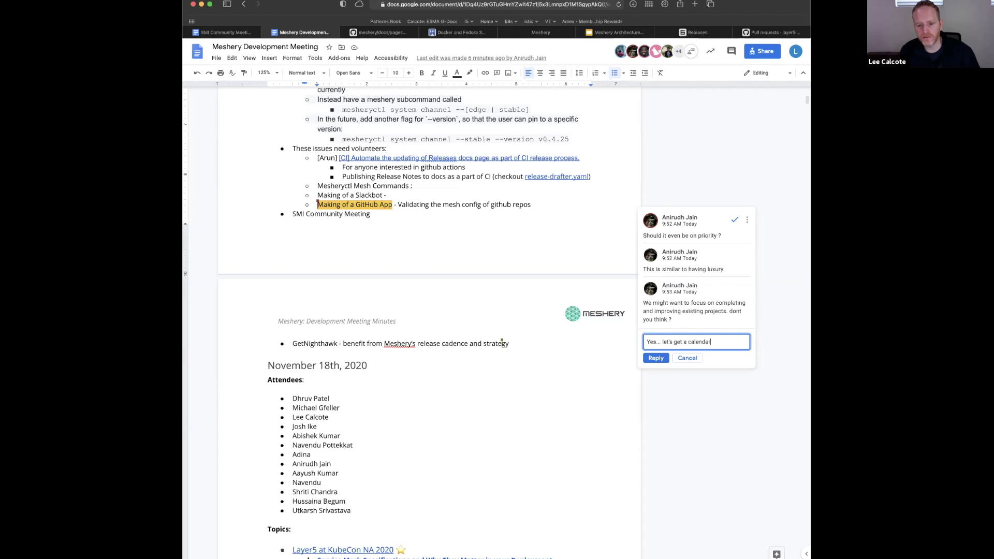
type(" item for")
key("BackSpace")
key("BackSpace")
key("BackSpace")
key("BackSpace")
type("on the community")
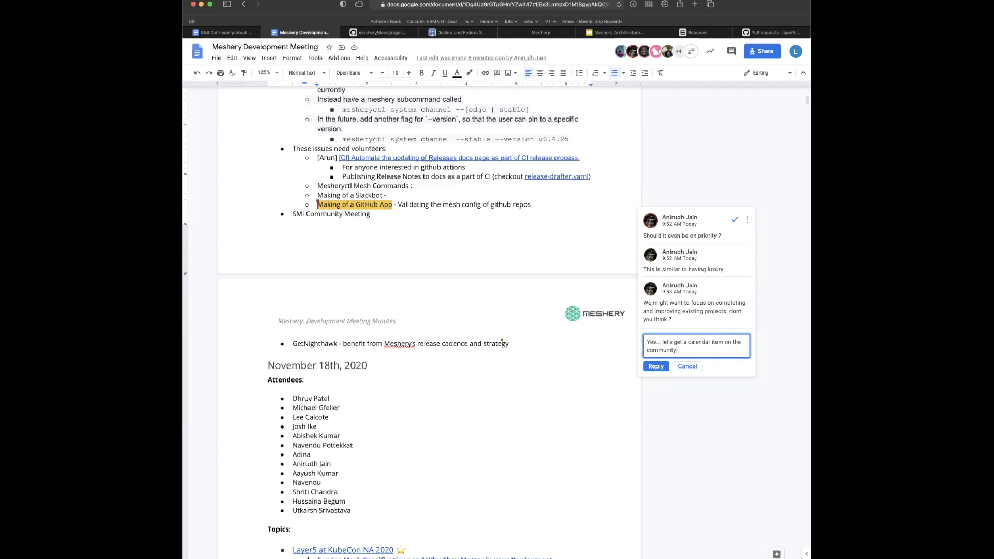
type(" calendar tomorrow")
key("super+Return")
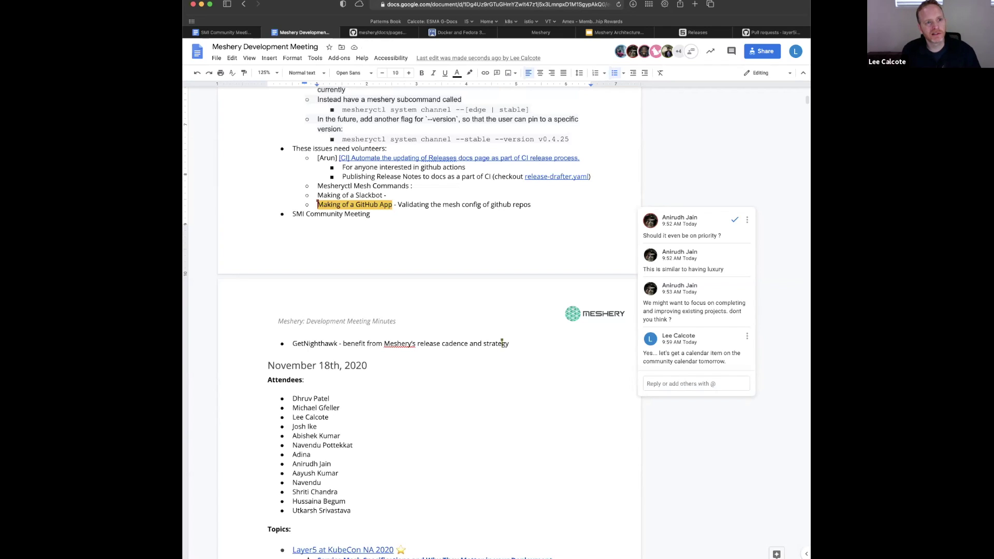
Open Google Drive in a new browser tab and browse to the Meshery folder in the Layer5 Community shared drive
key("super+t")
type("drive")
key("Return")
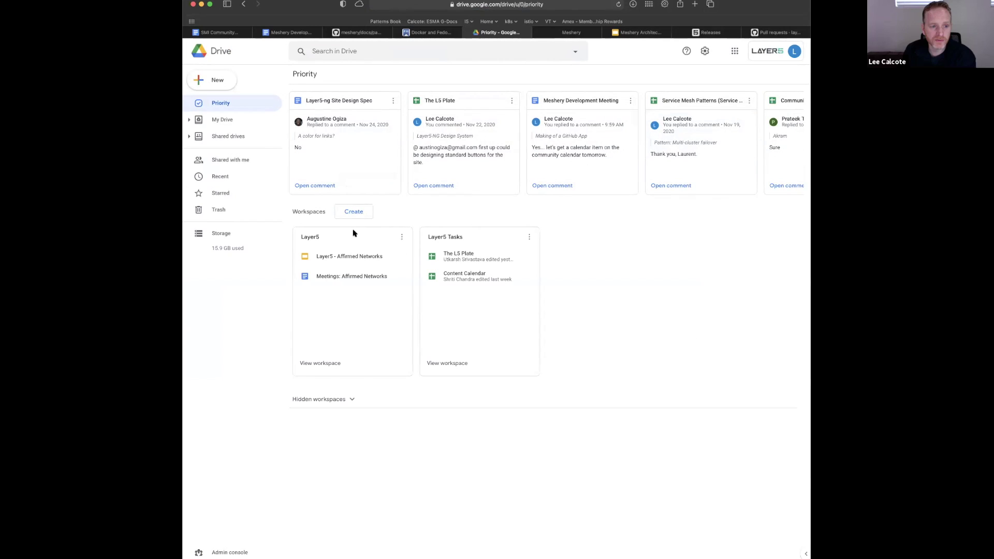
left_click(222, 124)
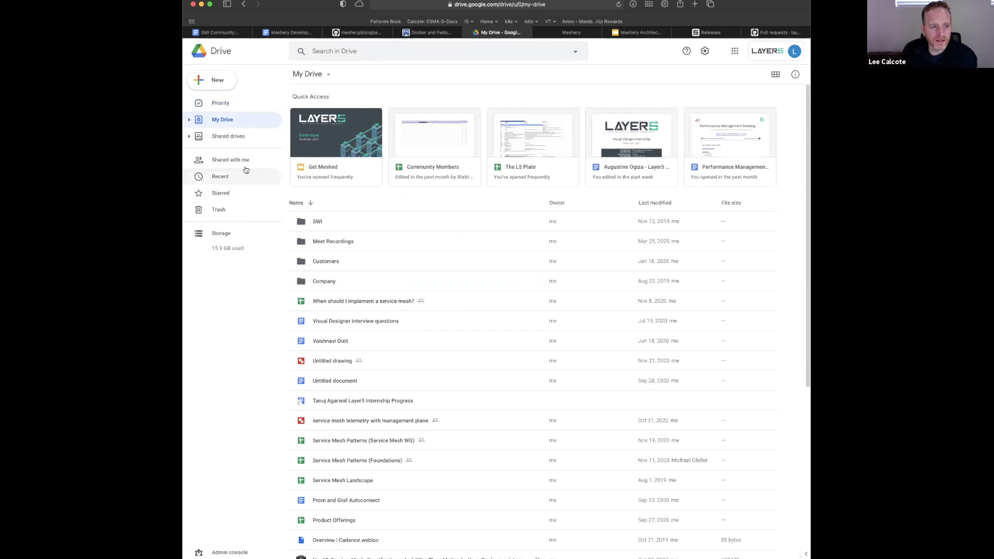
left_click(239, 136)
left_click(338, 131)
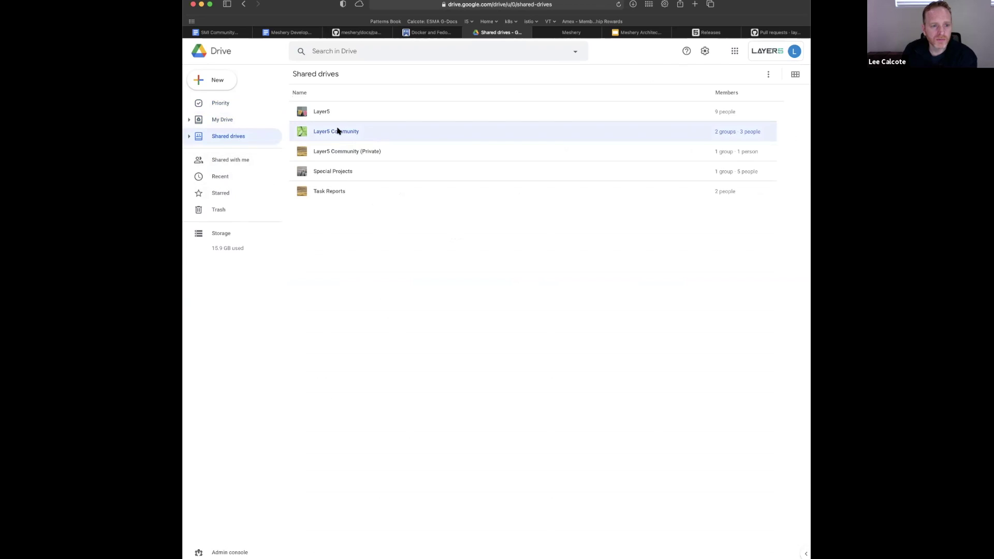
double_click(338, 131)
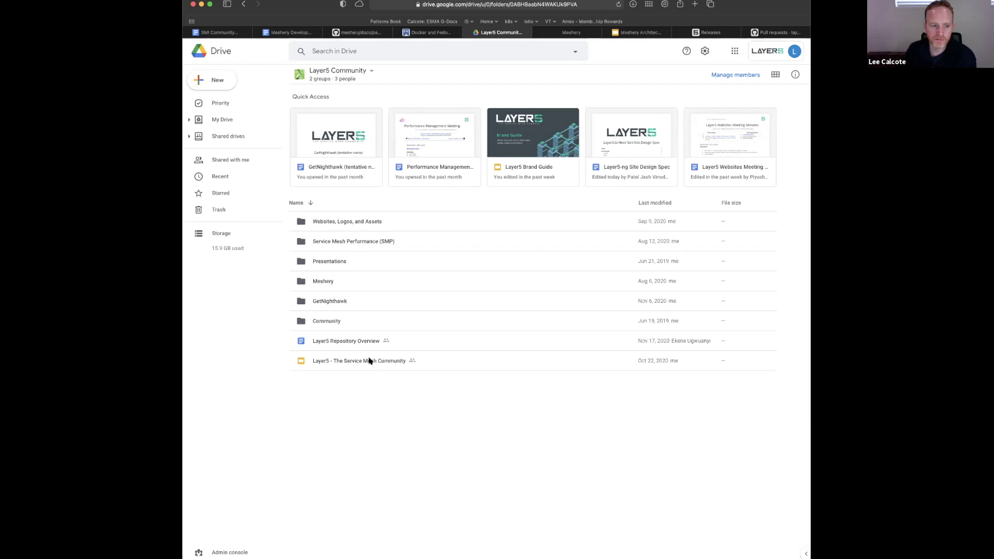
left_click(354, 287)
double_click(354, 287)
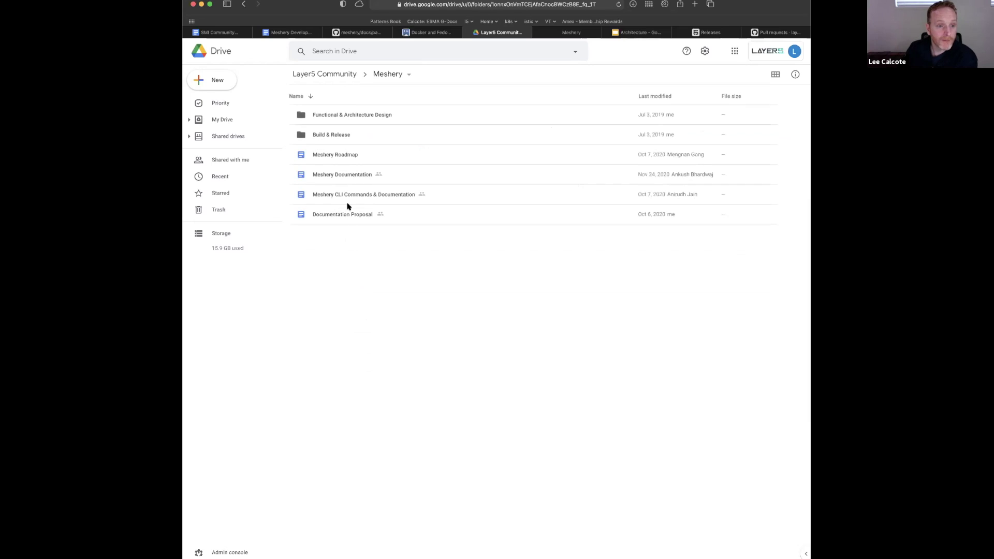
Open the Meshery Roadmap document and examine its sections from the table of contents through Service Mesh Performance Management
double_click(344, 160)
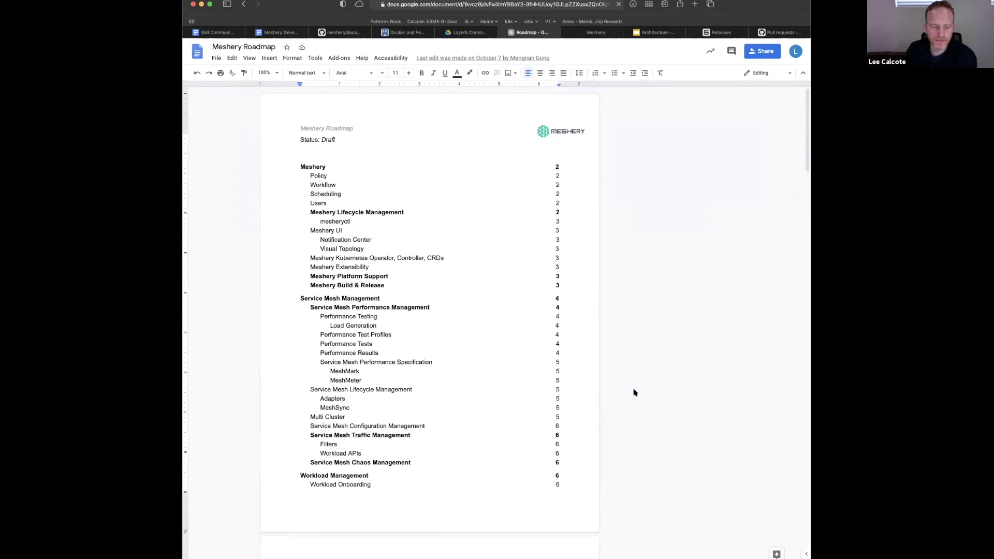
scroll(635, 393, "down", 5)
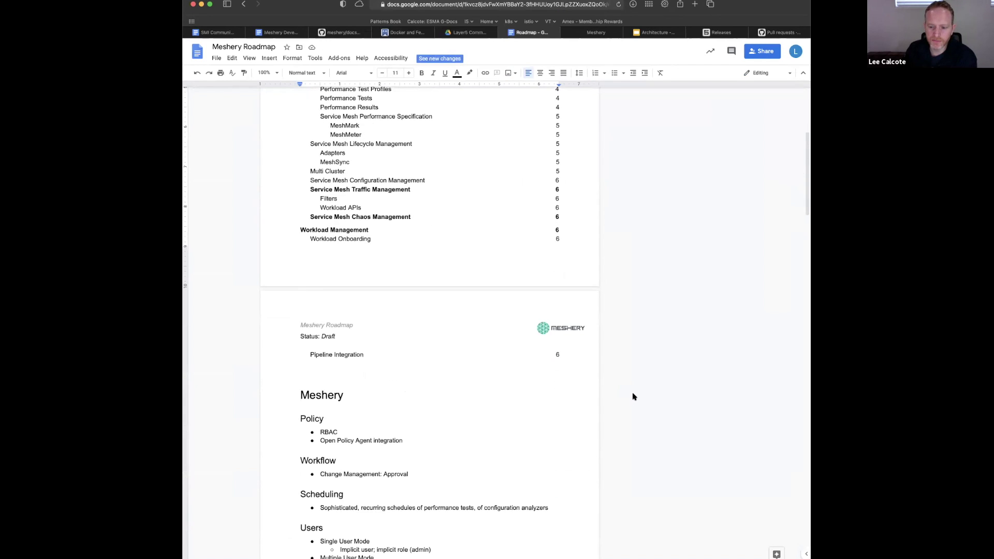
scroll(635, 396, "down", 5)
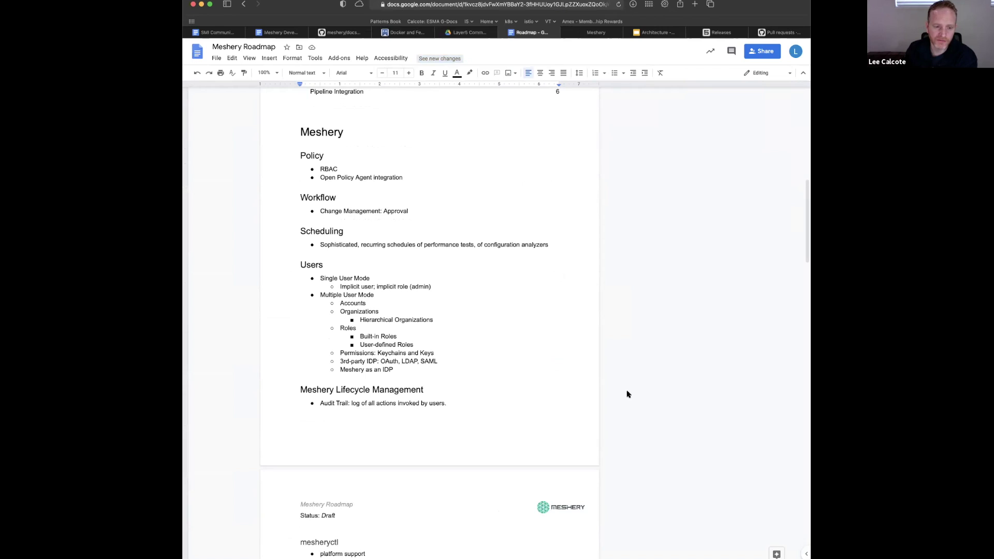
scroll(628, 394, "down", 8)
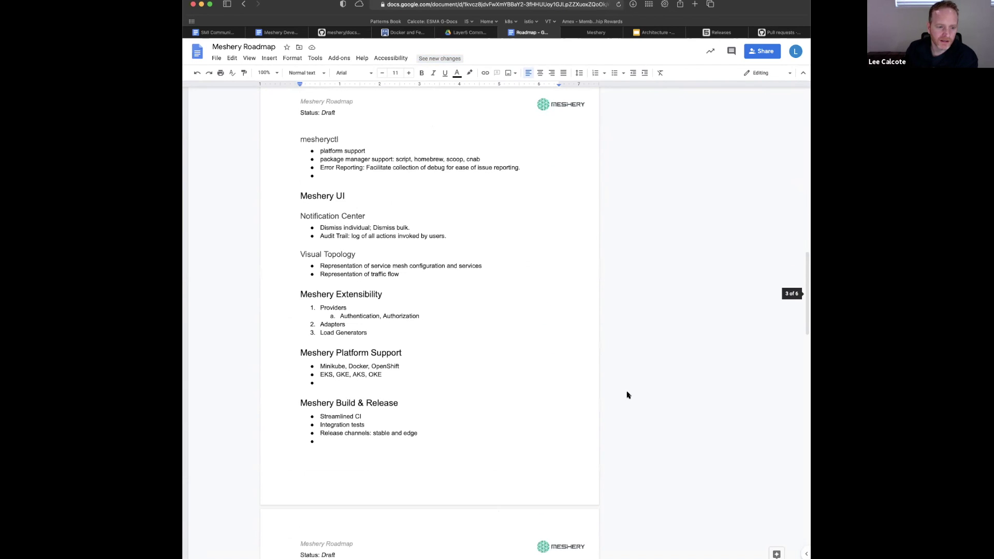
scroll(628, 397, "down", 4)
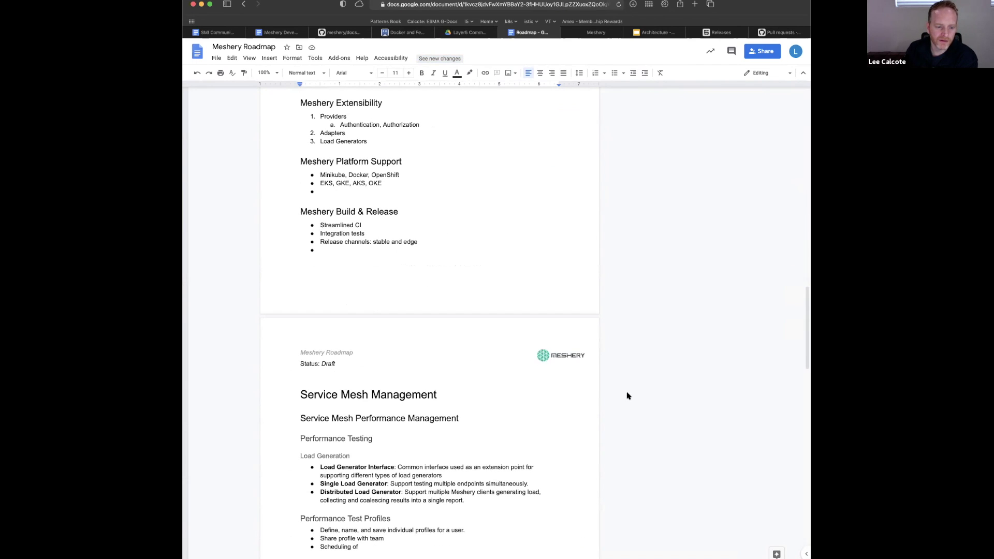
scroll(628, 396, "down", 4)
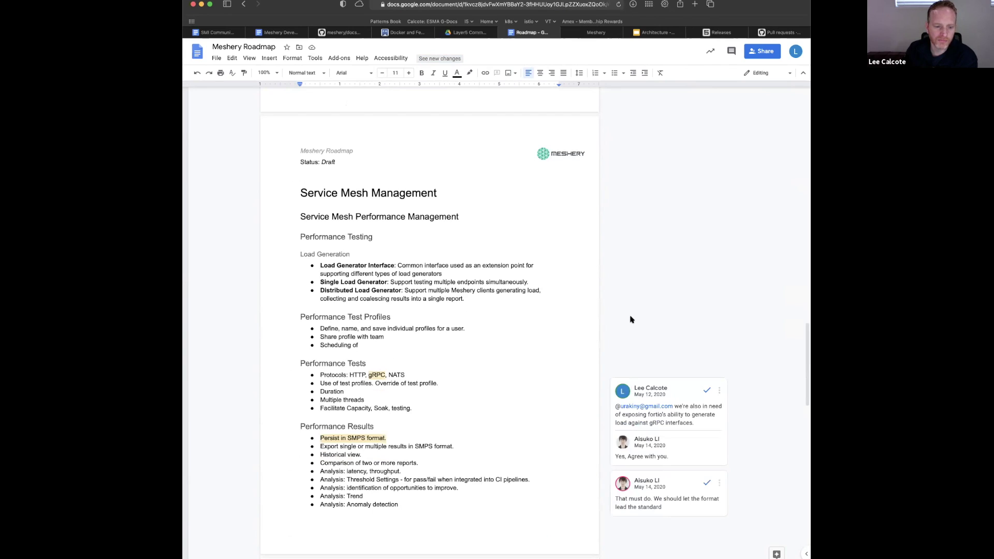
Review the roadmap's service mesh sections, highlighting the Filters list and the Service Mesh Traffic Management section through Flagger integration
scroll(630, 320, "down", 8)
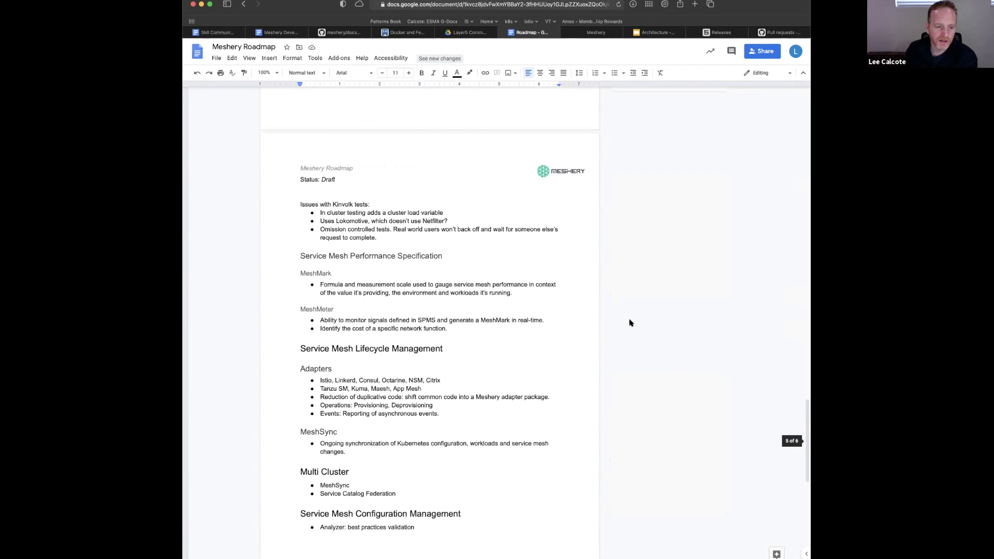
scroll(630, 323, "down", 4)
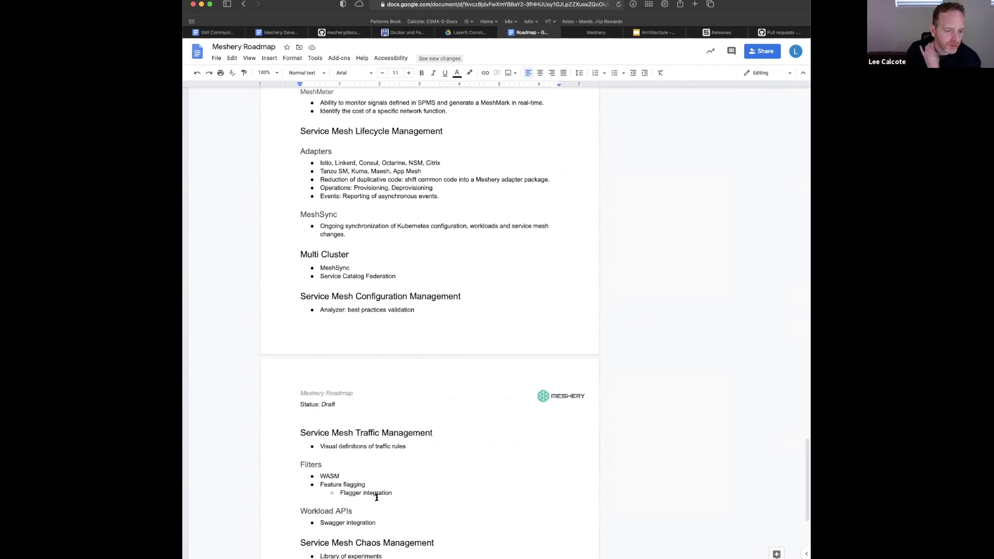
left_click_drag(393, 493, 282, 466)
scroll(446, 492, "down", 2)
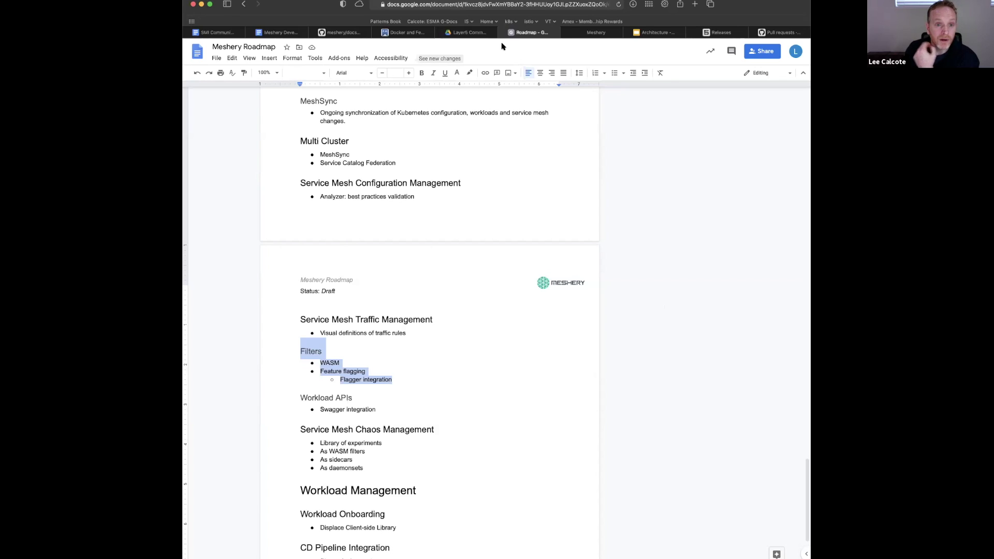
left_click(487, 4)
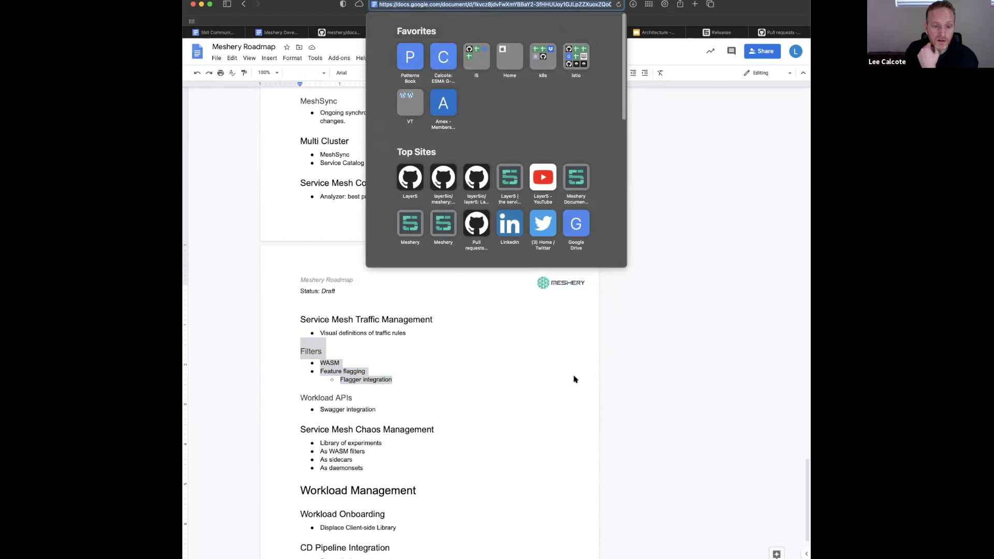
key("Escape")
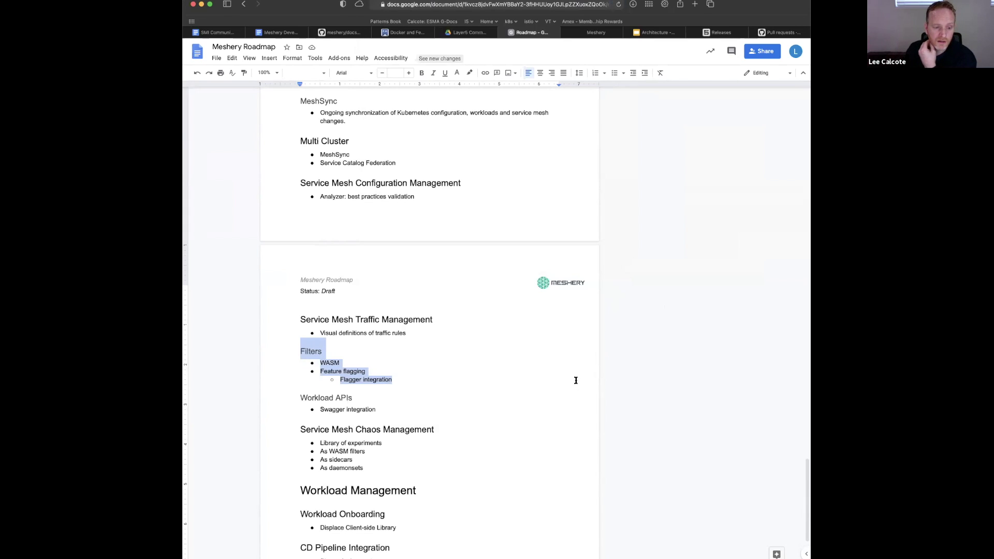
scroll(459, 503, "down", 1)
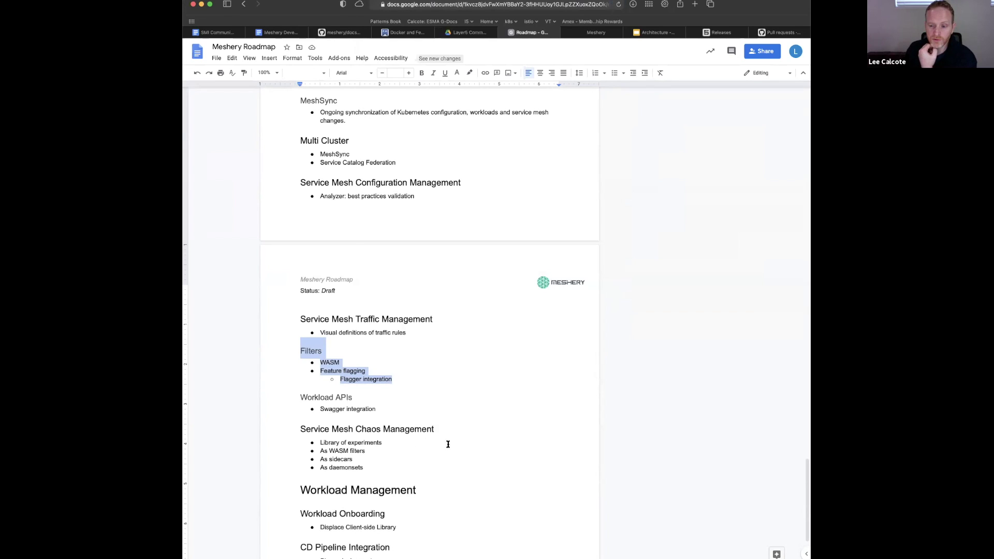
left_click(404, 377)
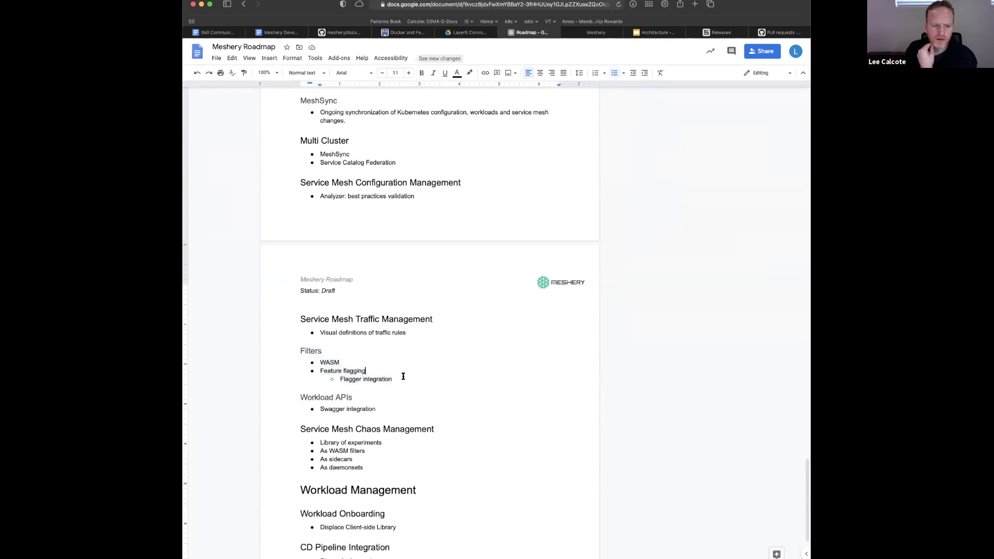
left_click_drag(402, 379, 299, 318)
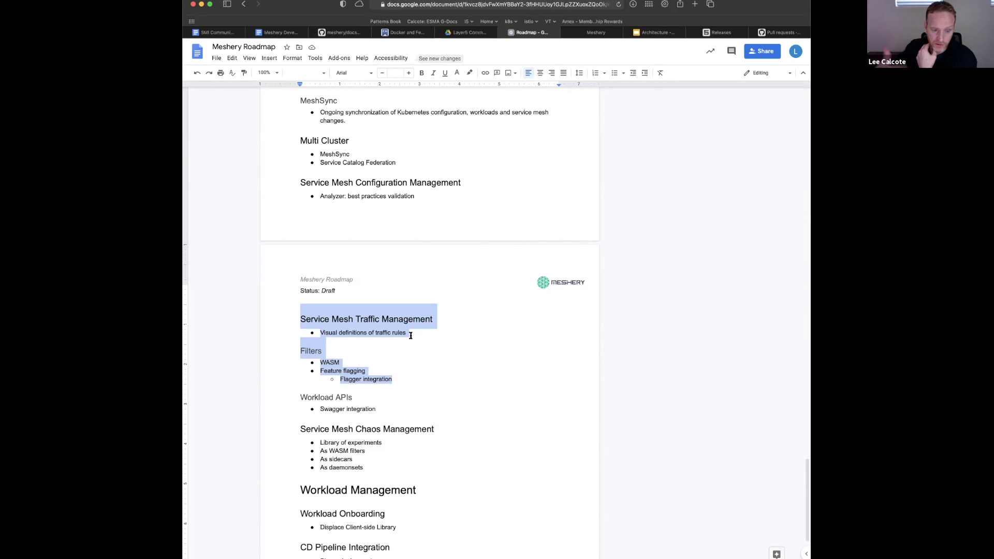
Highlight the "Displace Client-side Library" item under Workload Onboarding, and revisit the roadmap's earlier sections up to Meshery Policy
scroll(439, 353, "down", 3)
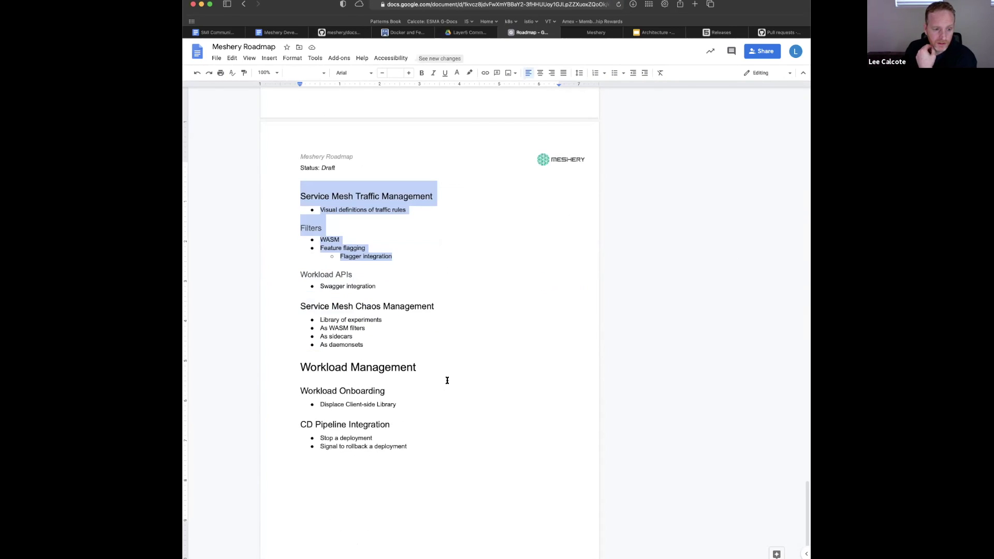
scroll(410, 344, "up", 1)
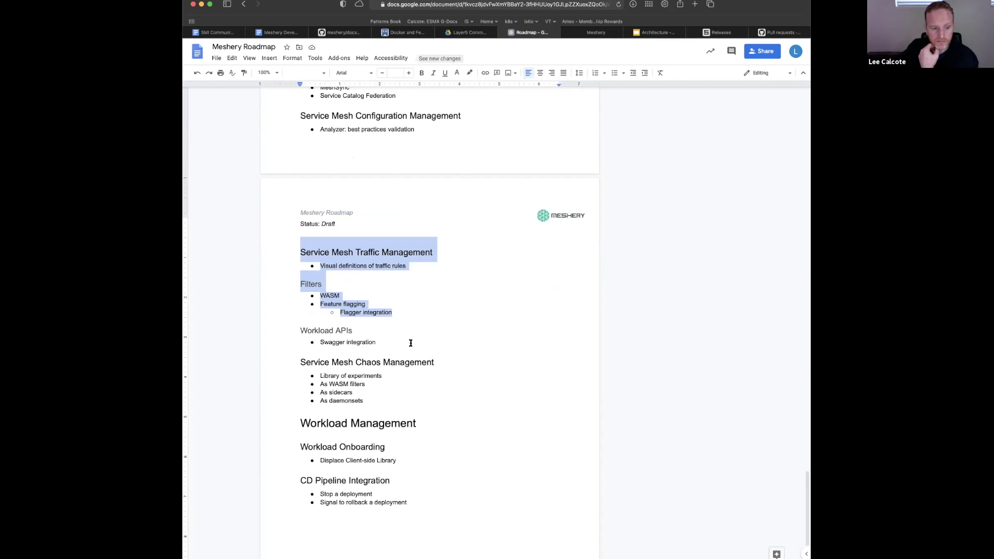
scroll(411, 343, "down", 1)
triple_click(366, 447)
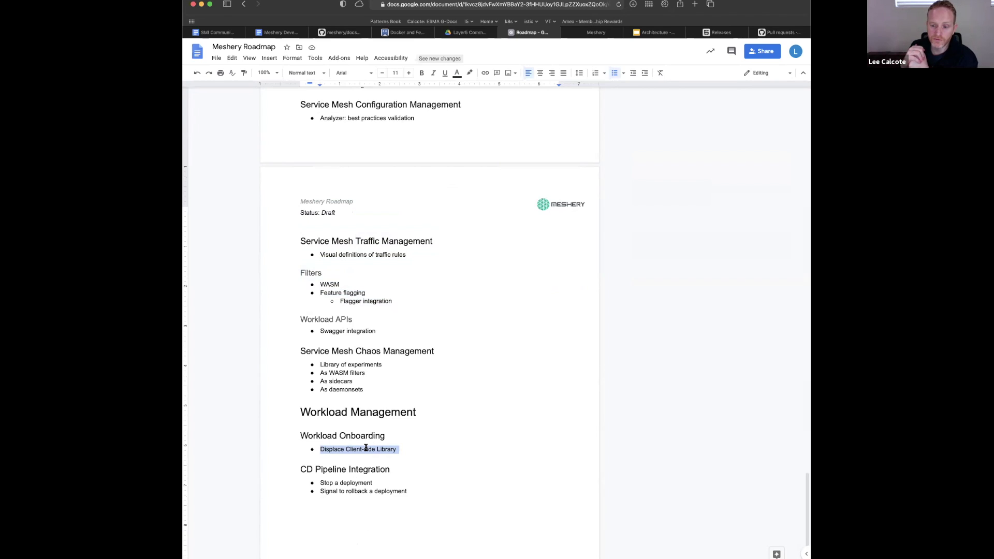
left_click(424, 447)
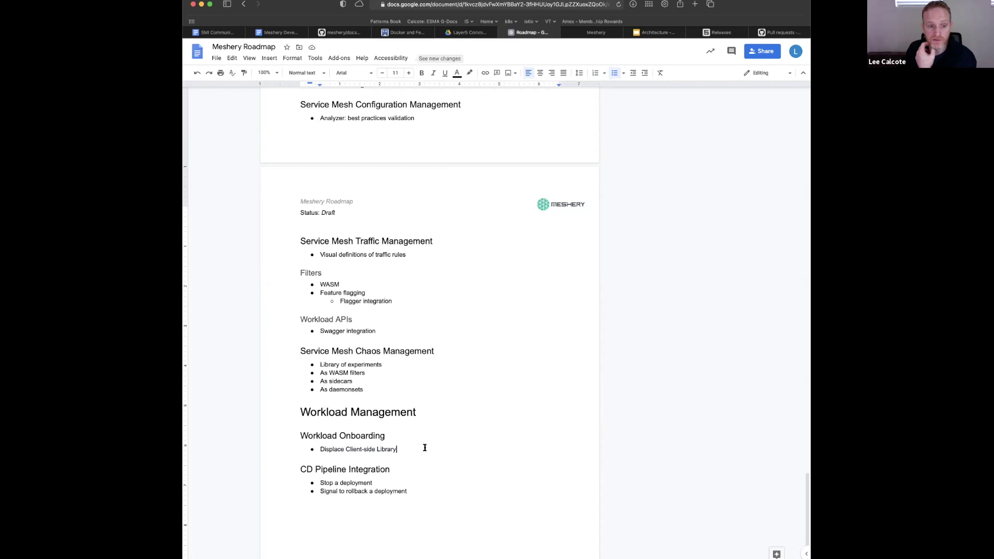
left_click_drag(405, 450, 325, 450)
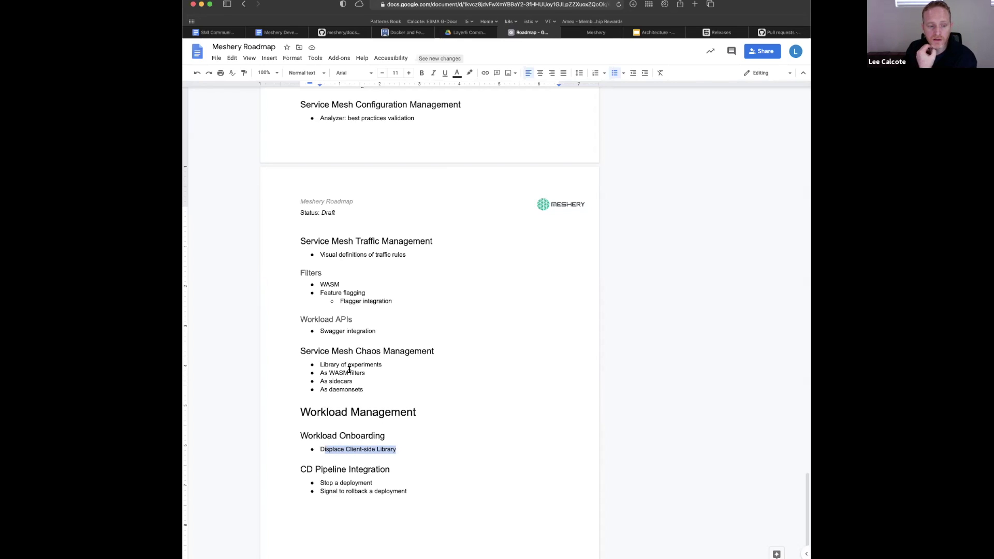
scroll(499, 395, "up", 6)
scroll(502, 400, "up", 12)
scroll(503, 400, "up", 5)
scroll(502, 402, "up", 6)
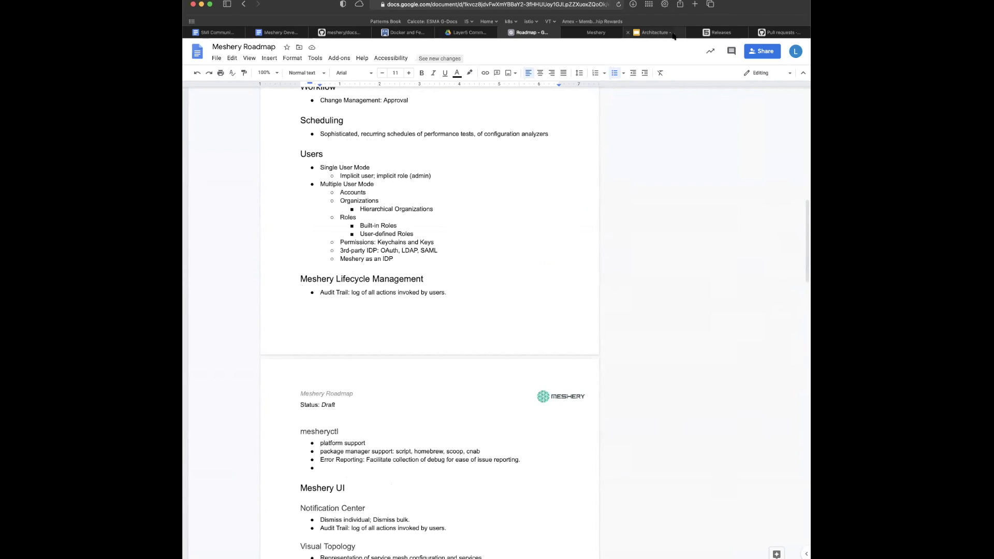
scroll(516, 265, "up", 4)
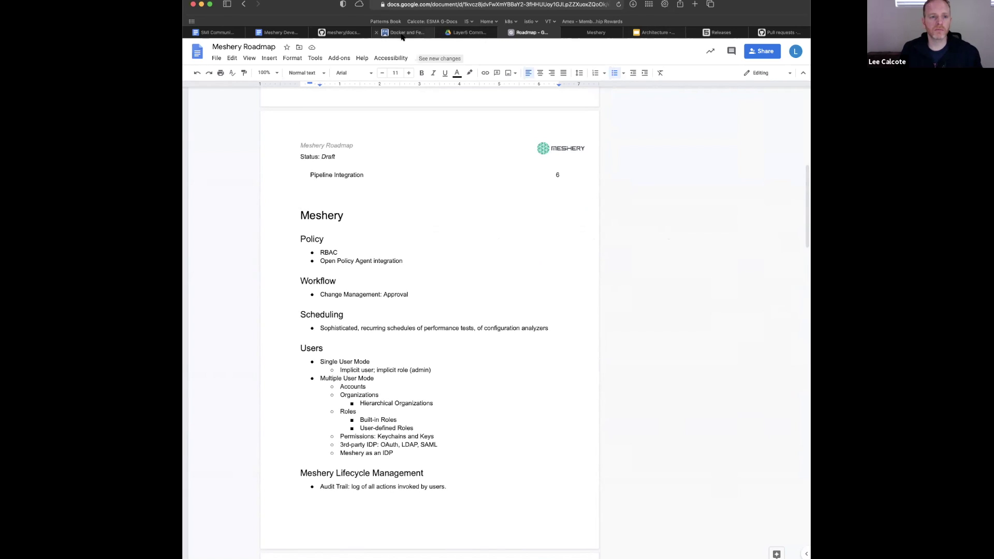
Return to the Meshery Development Meeting minutes and replace the colon after "Mesheryctl Mesh Commands" with a hyphen
left_click(278, 32)
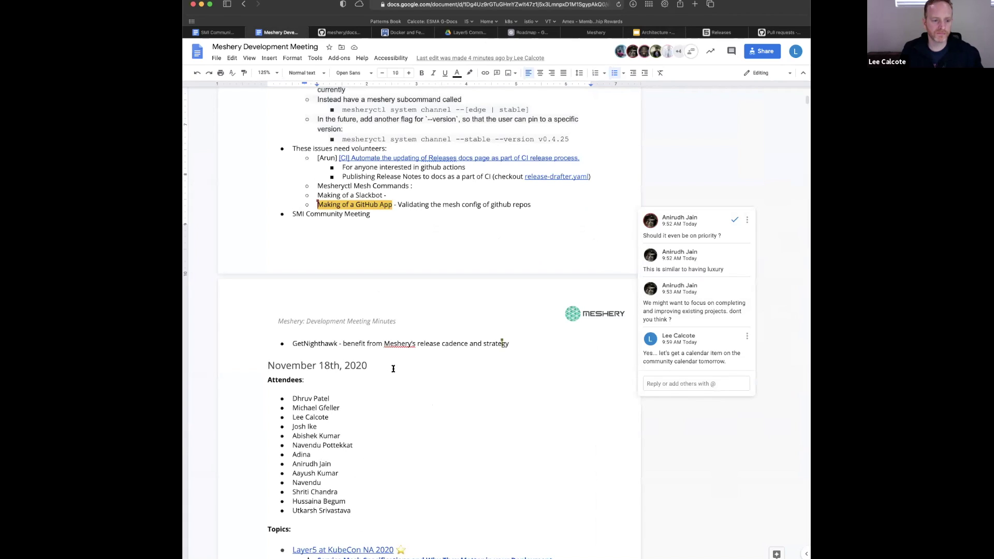
left_click(507, 344)
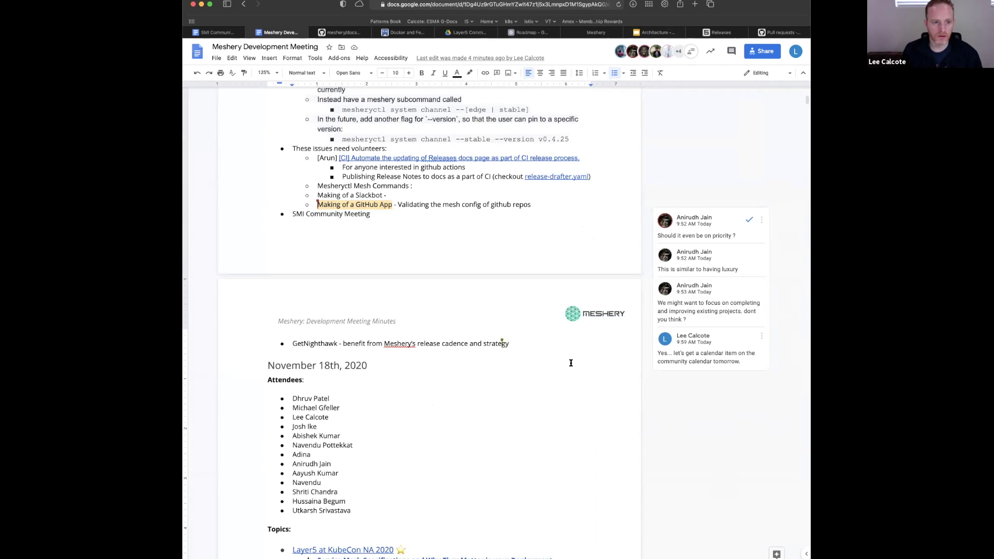
left_click(727, 361)
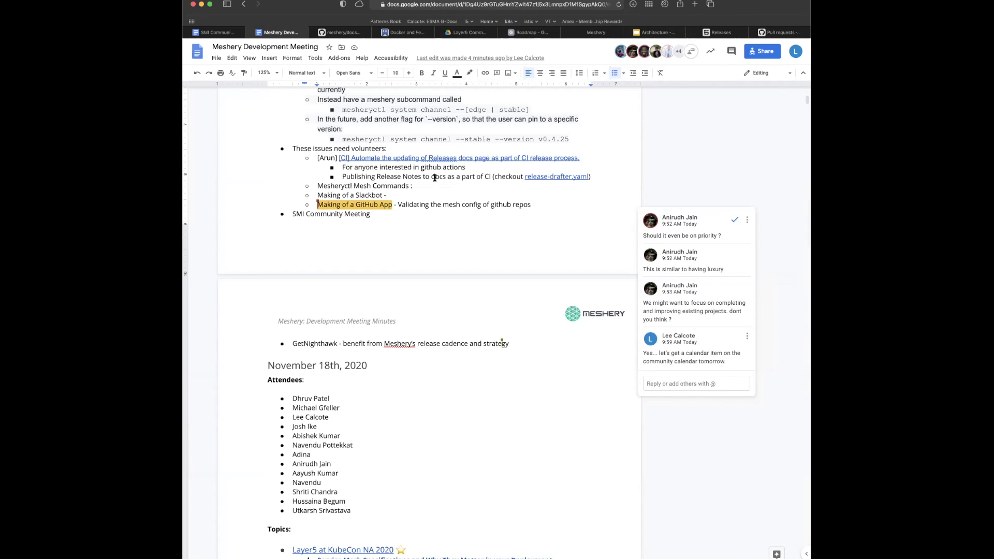
scroll(435, 178, "up", 3)
left_click_drag(419, 231, 394, 234)
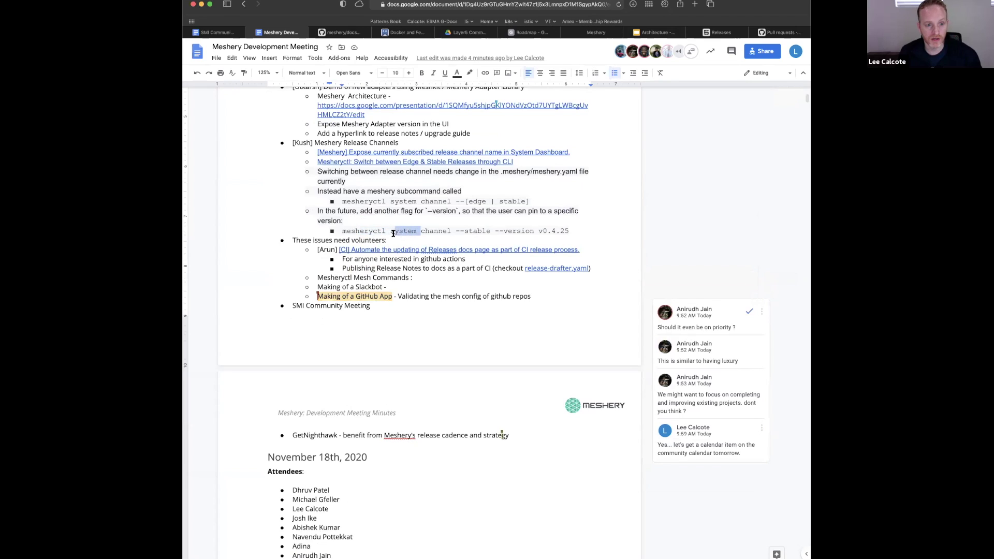
left_click(394, 232)
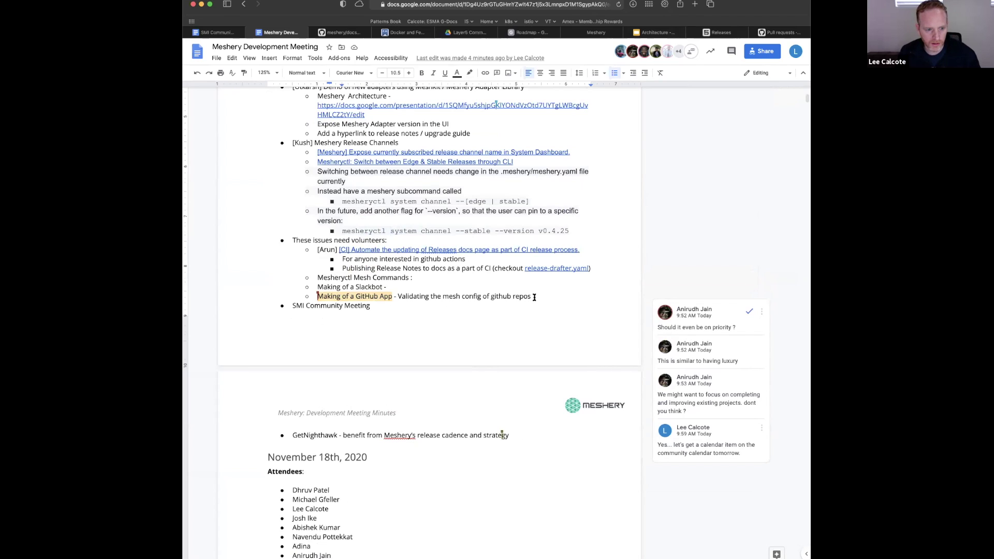
left_click(480, 280)
key("BackSpace")
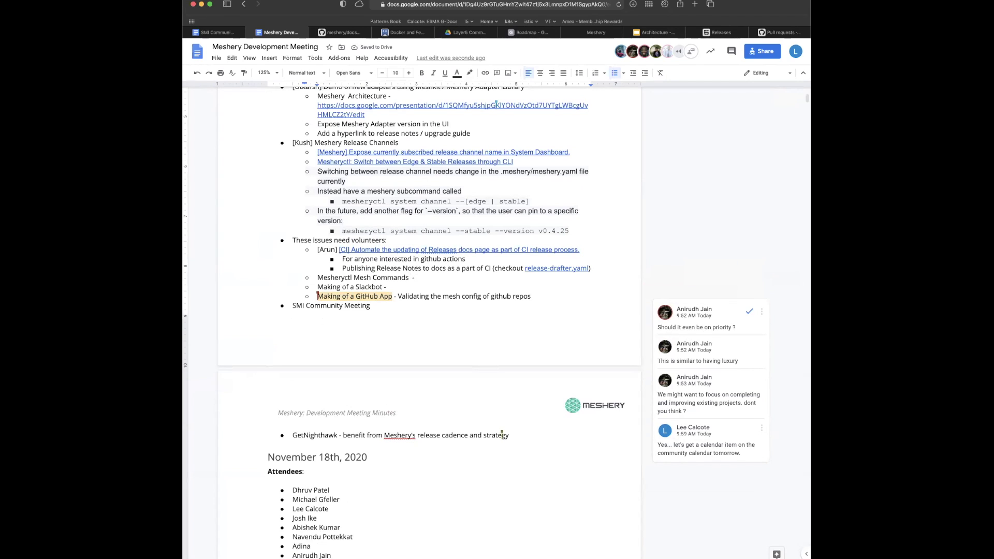
Look up and open the Meshery CLI Commands & Documentation design document in a new browser tab
key("super+t")
type("mesh")
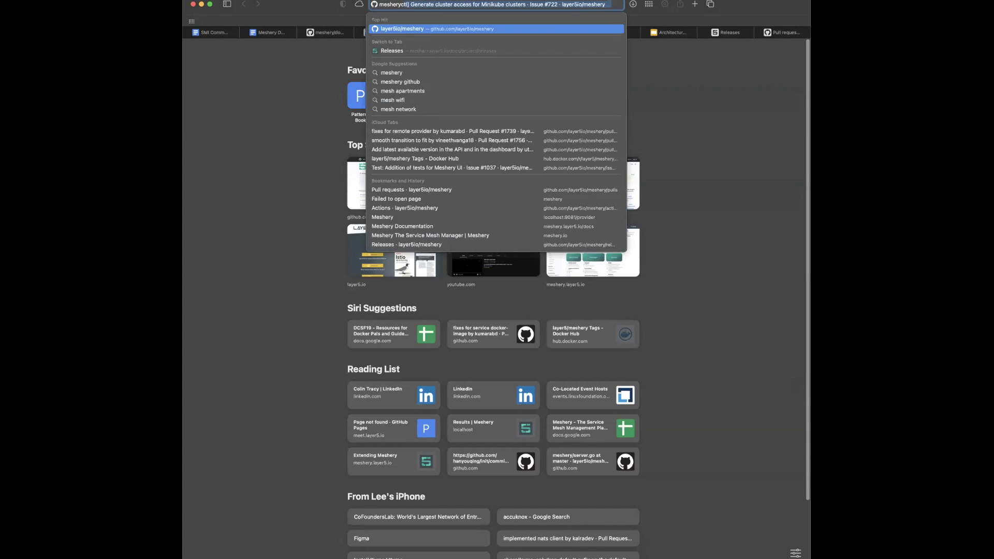
type("eryctl cli")
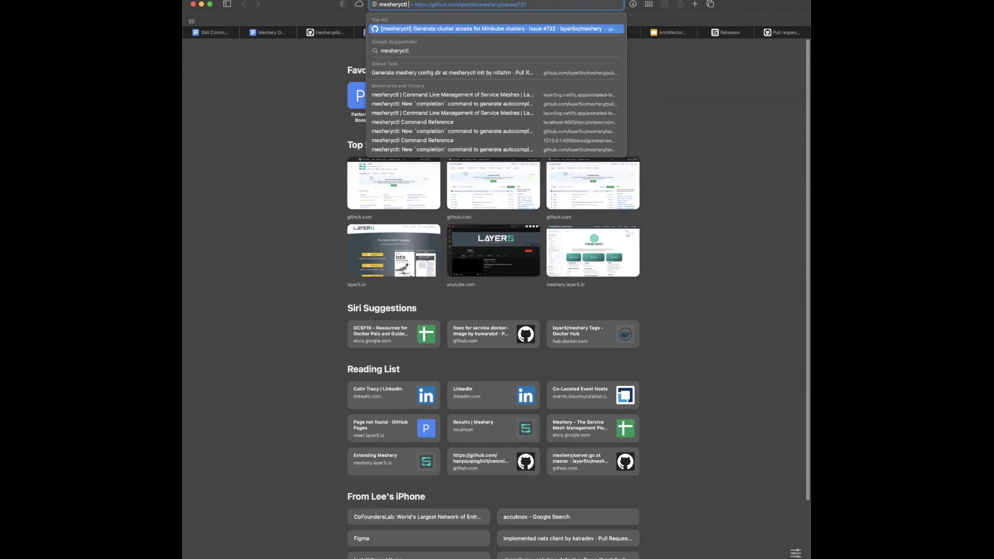
key("BackSpace")
key("BackSpace")
key("BackSpace")
key("BackSpace")
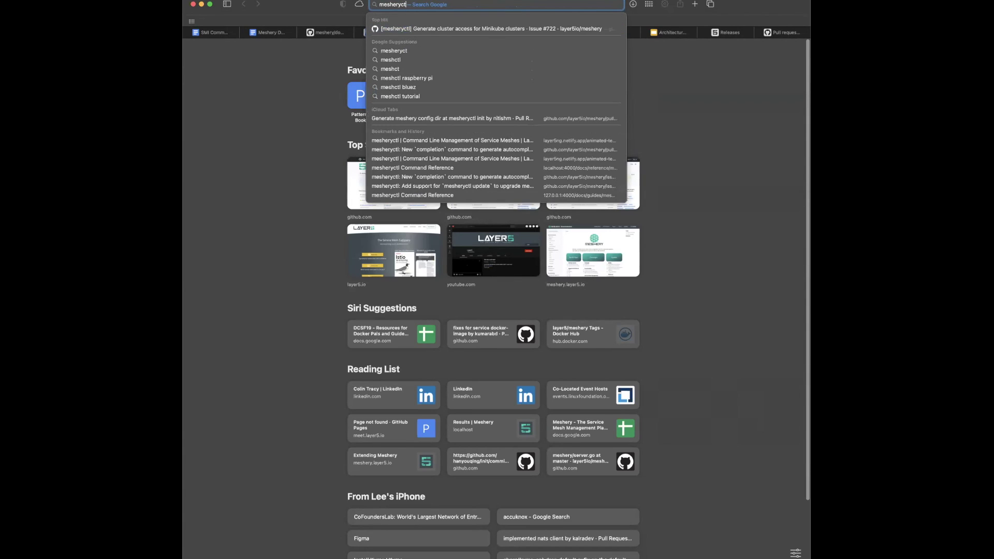
type("doc")
key("Return")
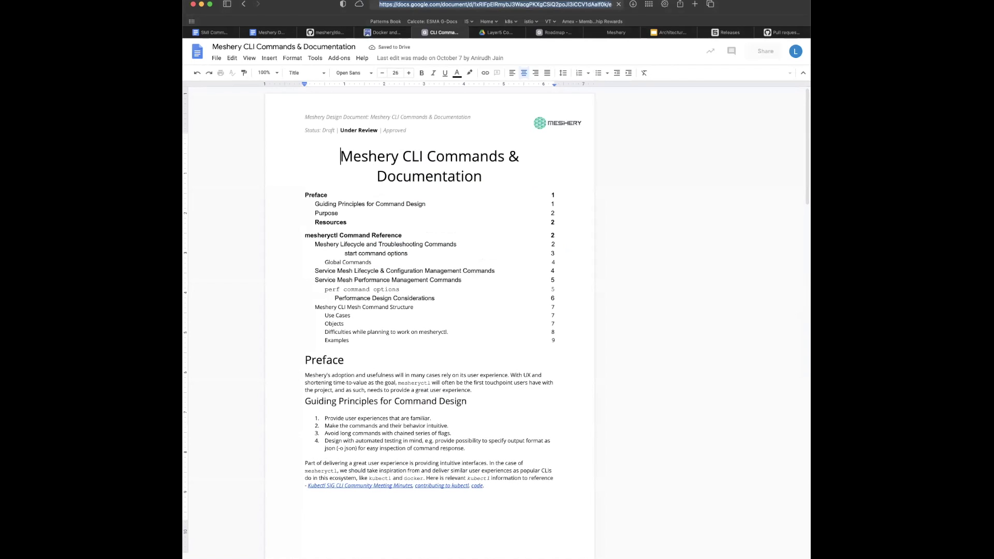
key("super+l")
left_click(492, 373)
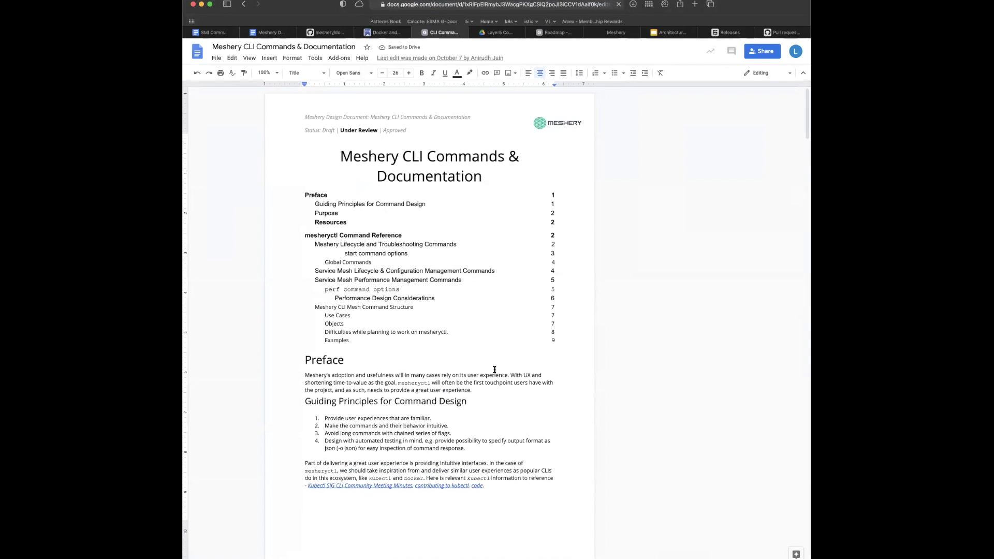
Examine the CLI design document's command reference, mesheryctl planning difficulties, Examples table, mesh command structure and Other Concerns
scroll(505, 293, "down", 3)
scroll(505, 293, "up", 3)
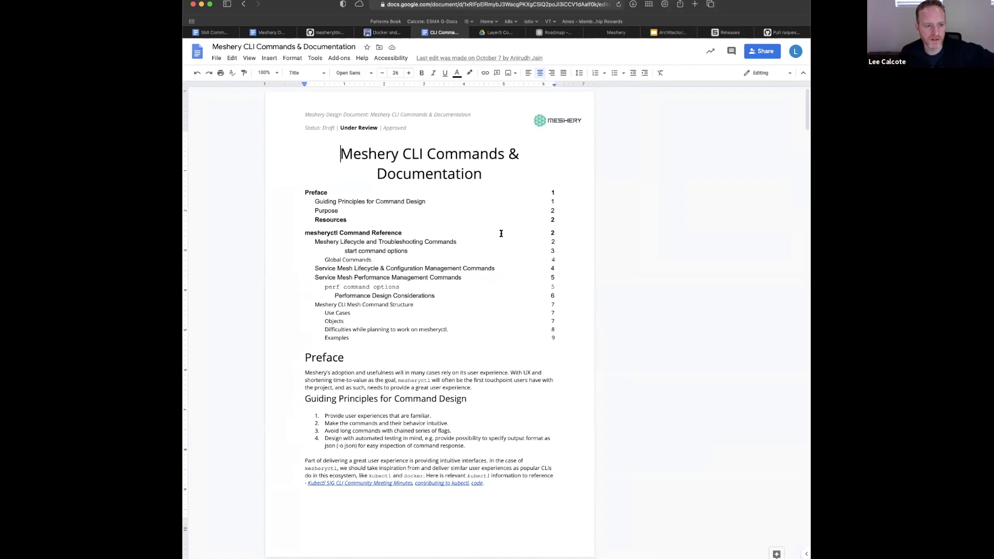
scroll(515, 315, "down", 1)
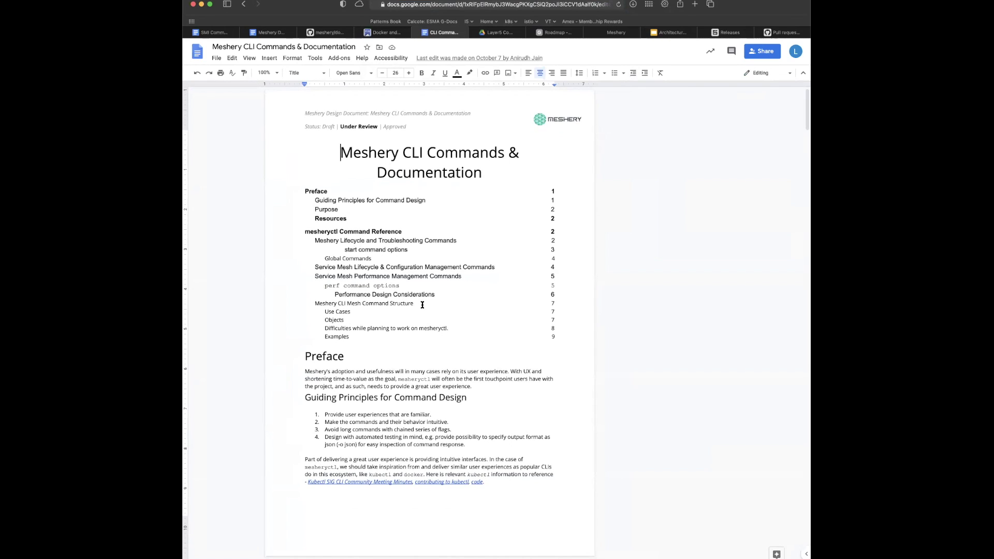
scroll(423, 305, "down", 10)
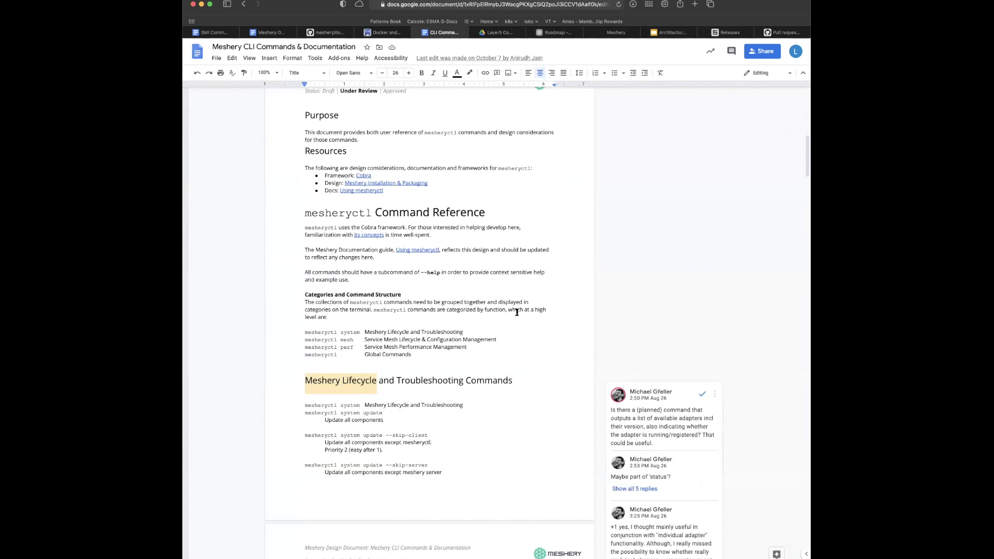
scroll(517, 312, "down", 7)
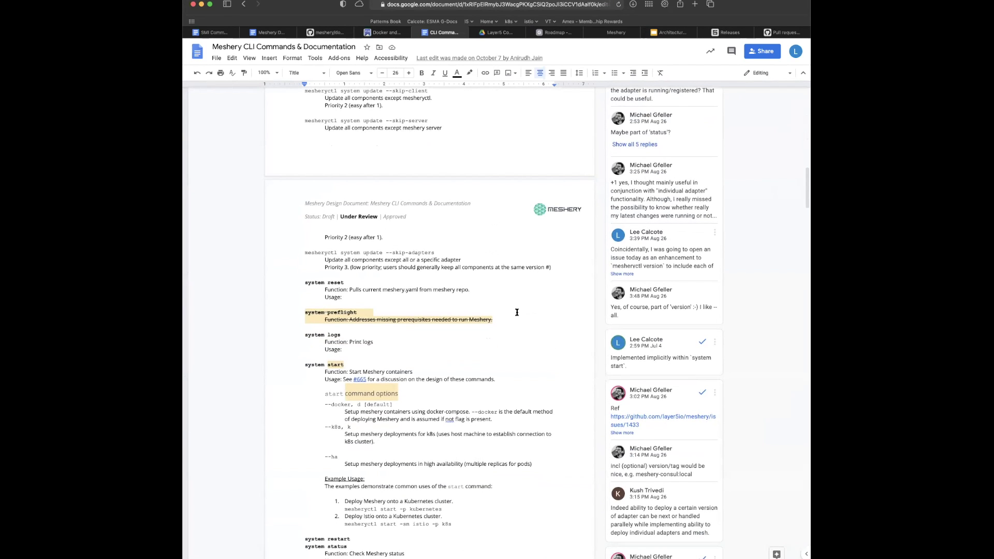
key("super+Up")
key("super+Down")
scroll(515, 278, "up", 15)
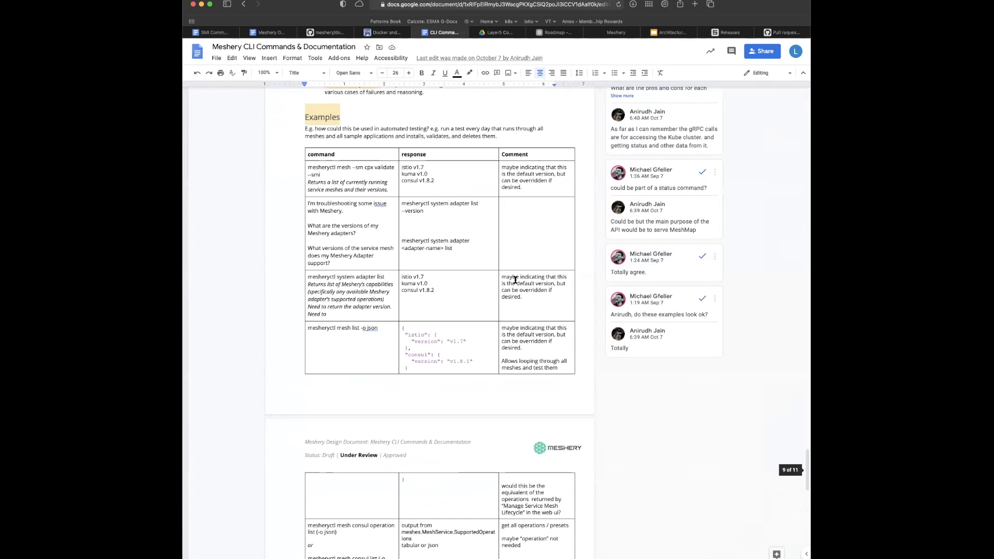
scroll(515, 280, "up", 1)
scroll(512, 277, "up", 3)
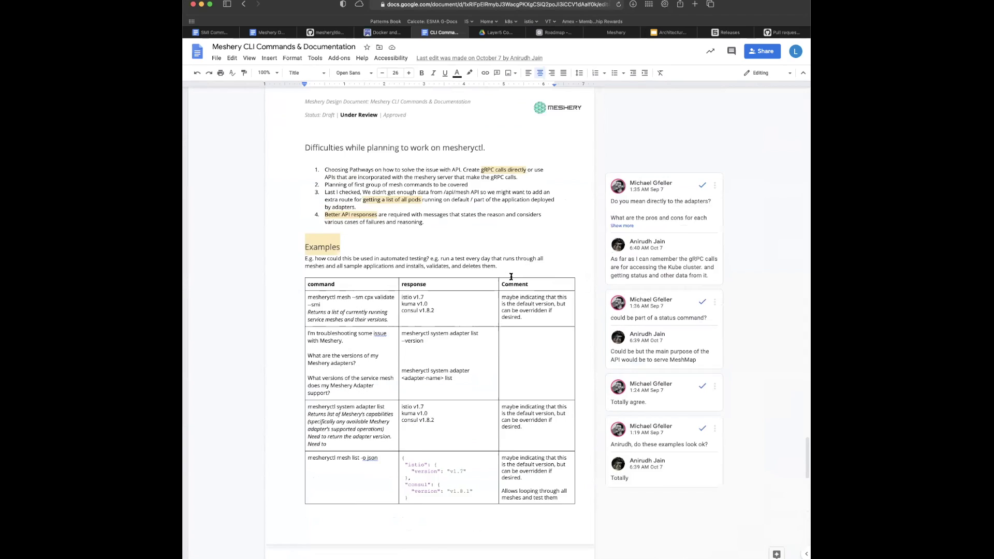
scroll(511, 277, "up", 1)
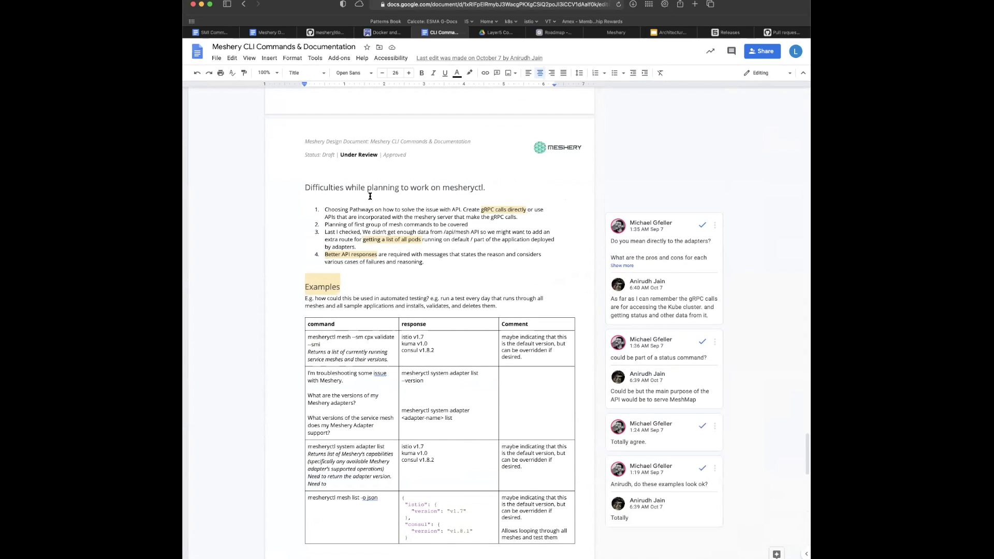
scroll(395, 196, "up", 5)
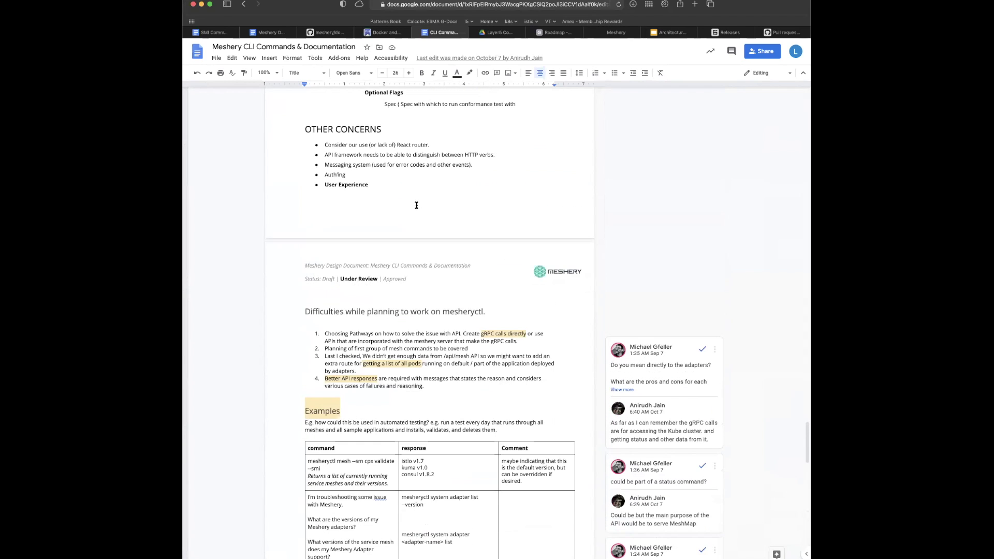
scroll(542, 287, "up", 14)
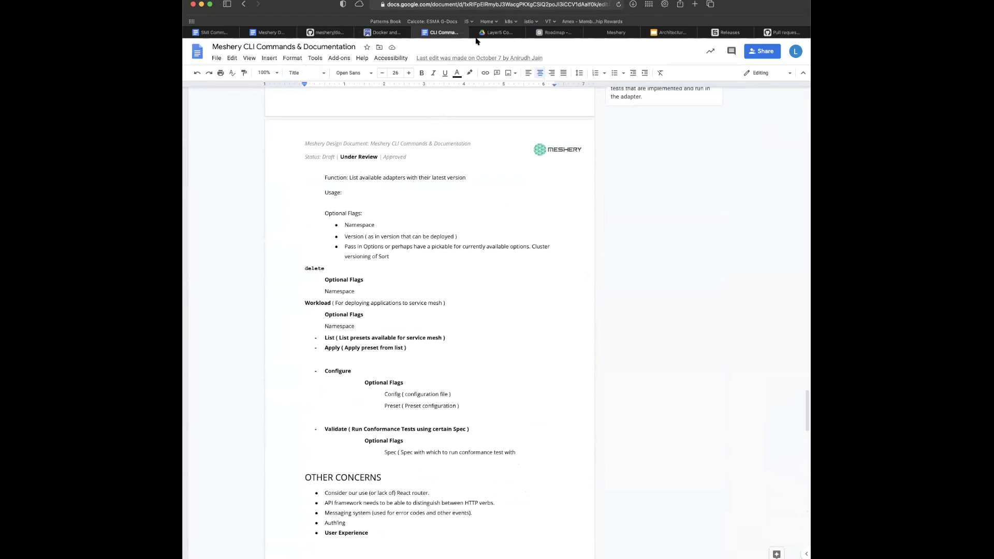
Return to the Meshery folder in Google Drive and open the Functional & Architecture Design folder
left_click(496, 33)
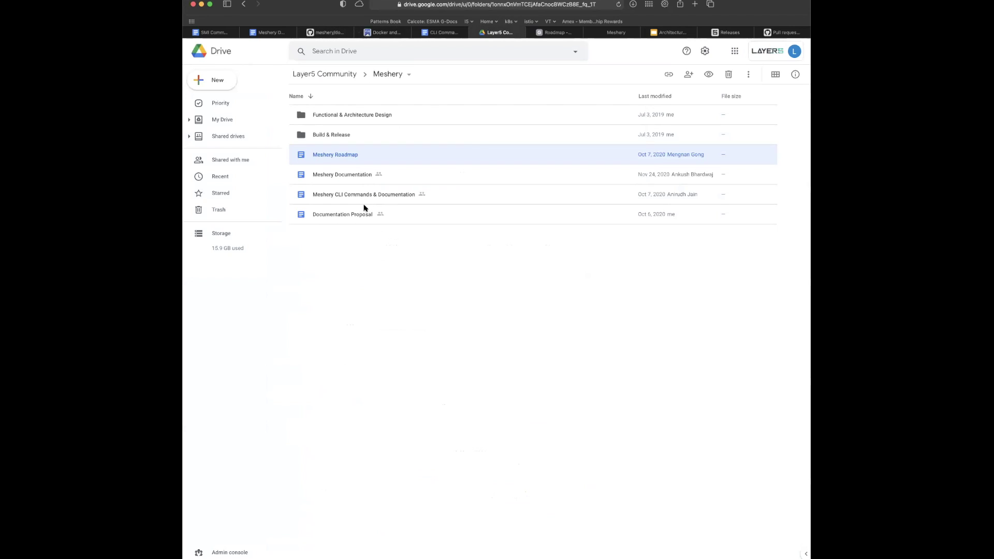
double_click(351, 115)
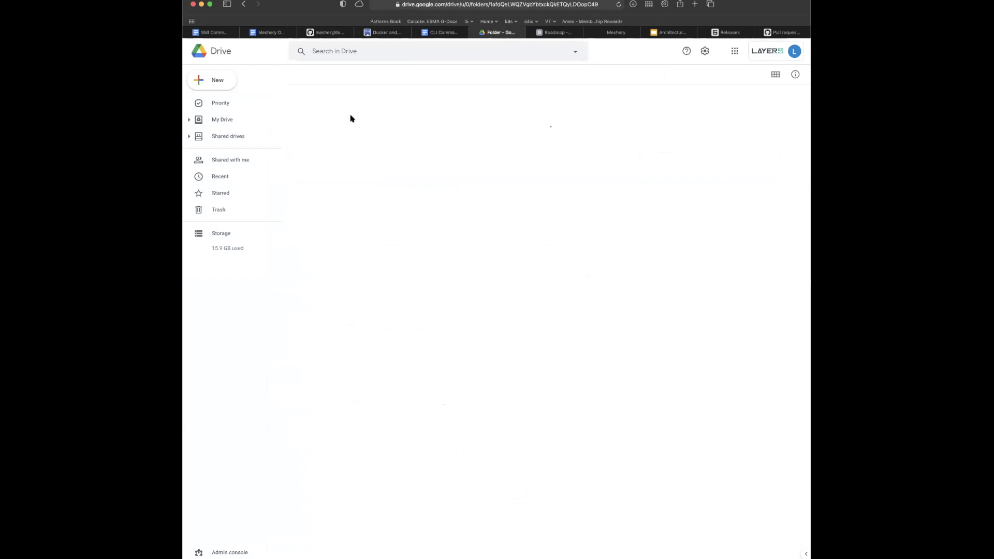